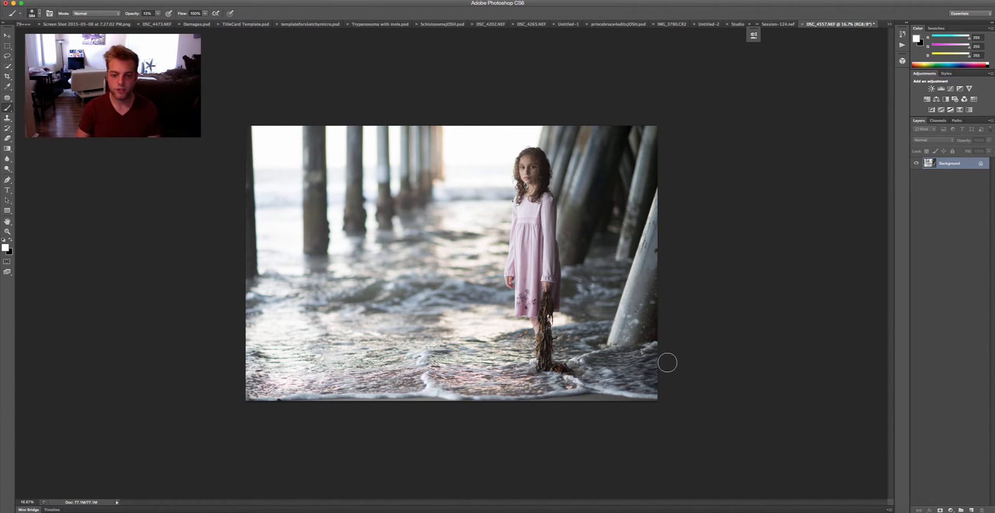
# Add a Curves adjustment layer above the Background layer and move its settings clear of the photo
pyautogui.scroll(-3, 680, 401)
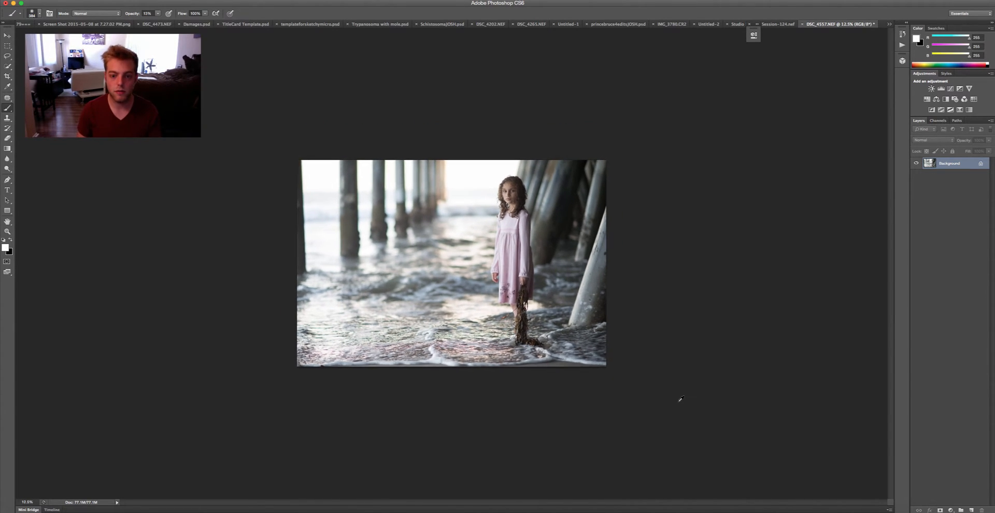
pyautogui.scroll(1, 679, 399)
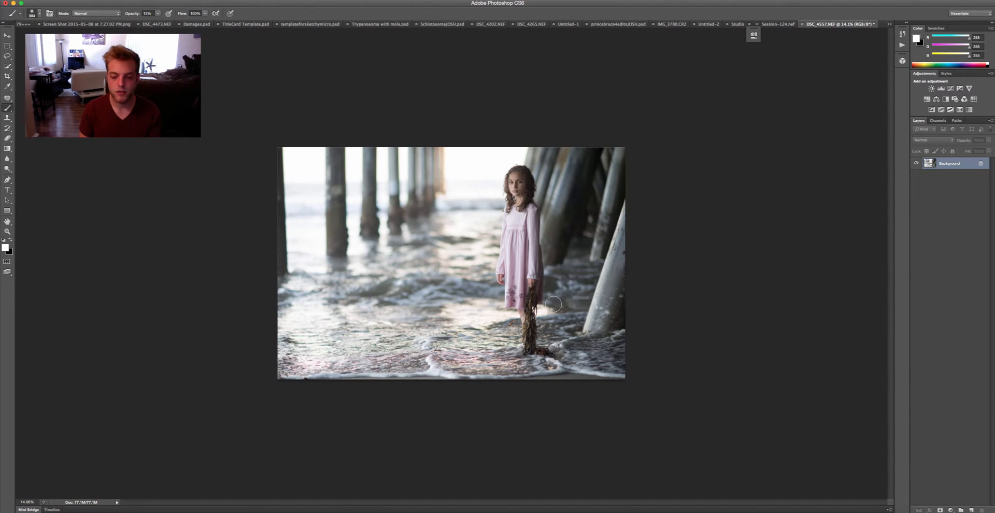
pyautogui.click(951, 510)
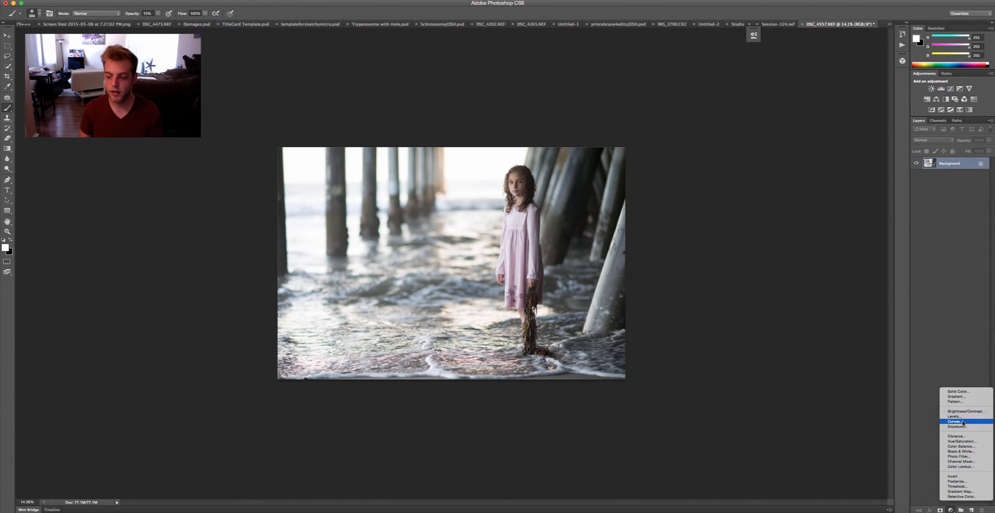
pyautogui.click(902, 397)
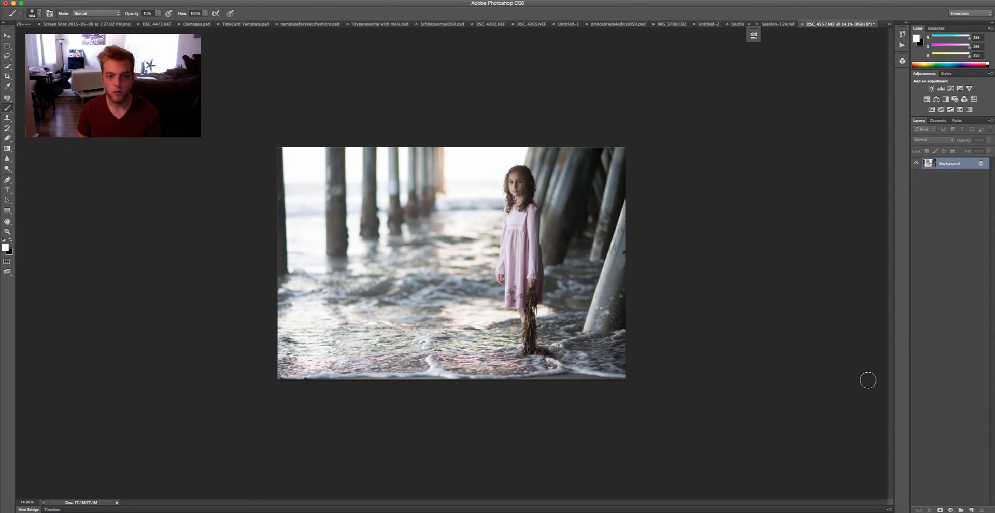
pyautogui.click(951, 510)
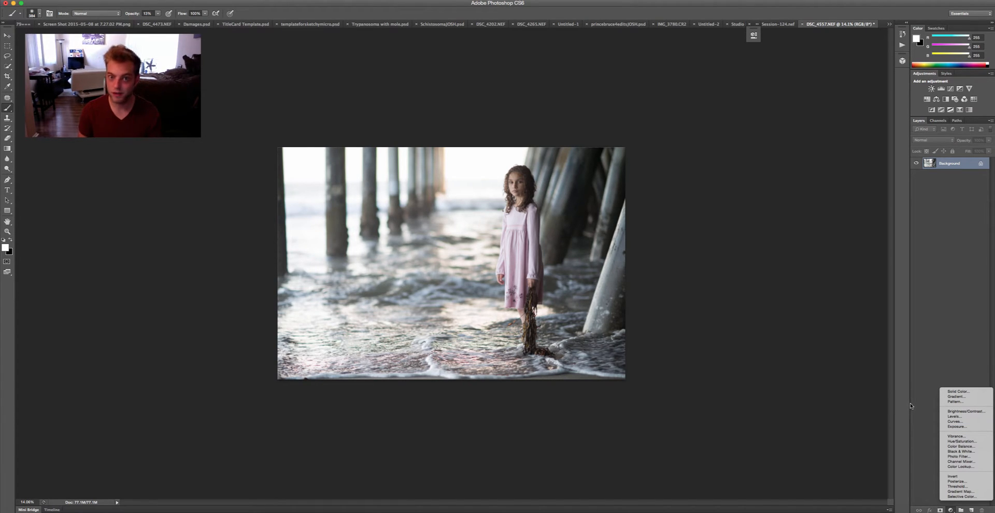
pyautogui.click(956, 422)
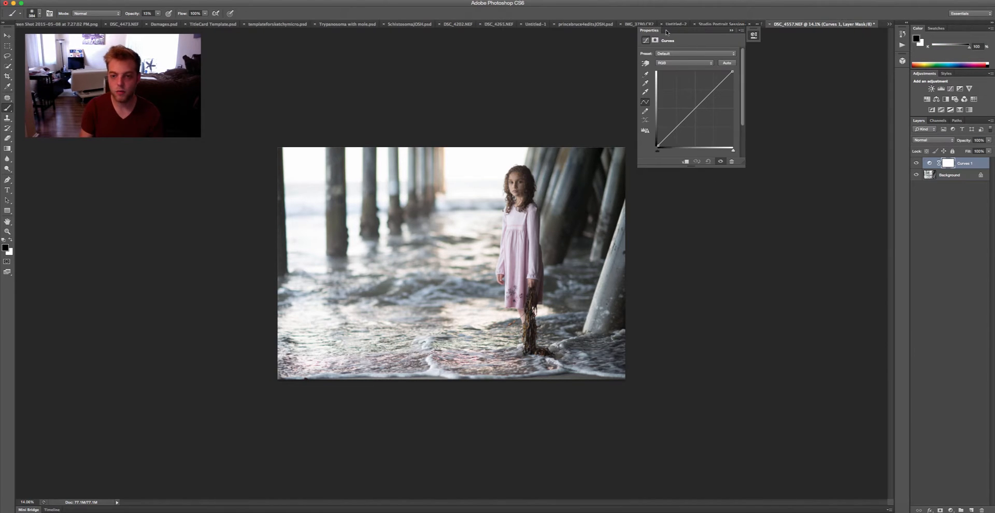
pyautogui.moveTo(721, 41); pyautogui.dragTo(820, 65)
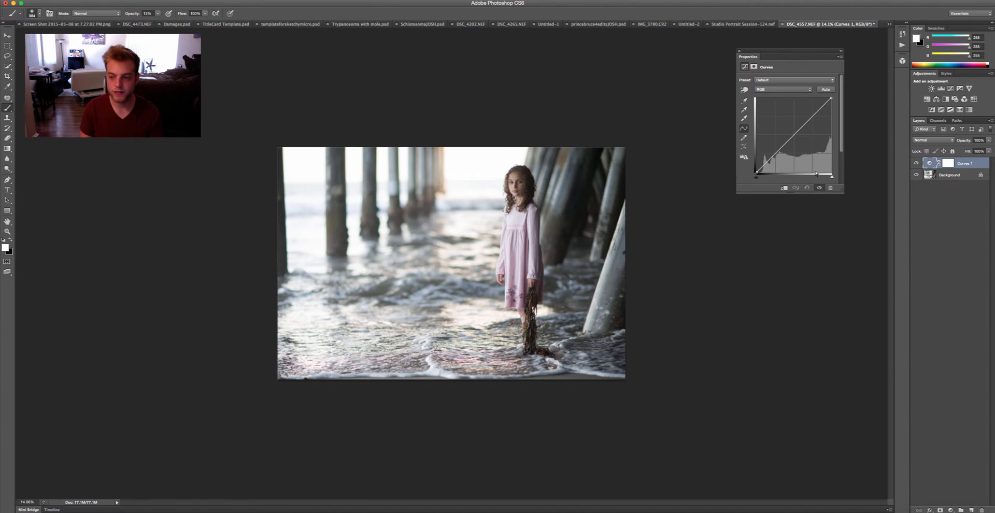
# Look through the curve presets and the Red, Green and Blue channel curves, ending on the RGB channel
pyautogui.click(781, 81)
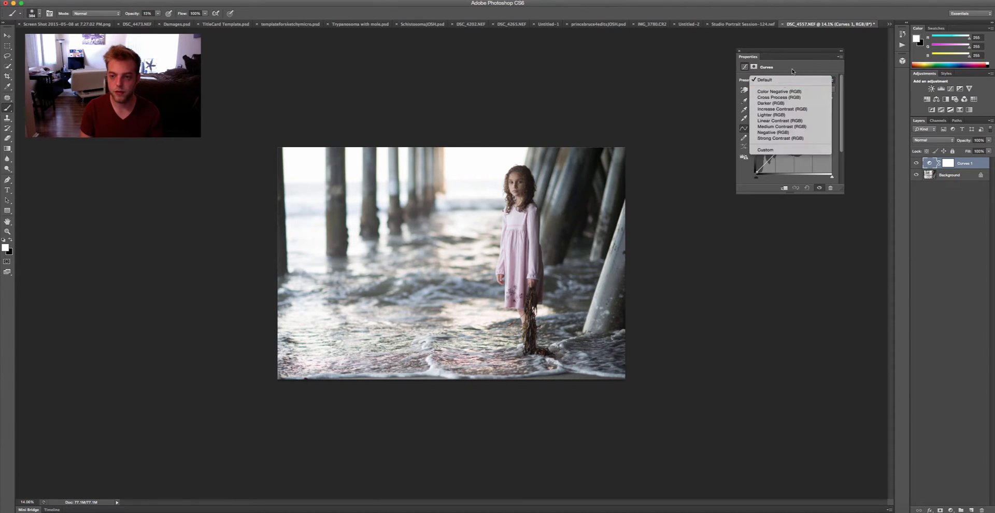
pyautogui.click(792, 67)
pyautogui.click(778, 89)
pyautogui.click(780, 94)
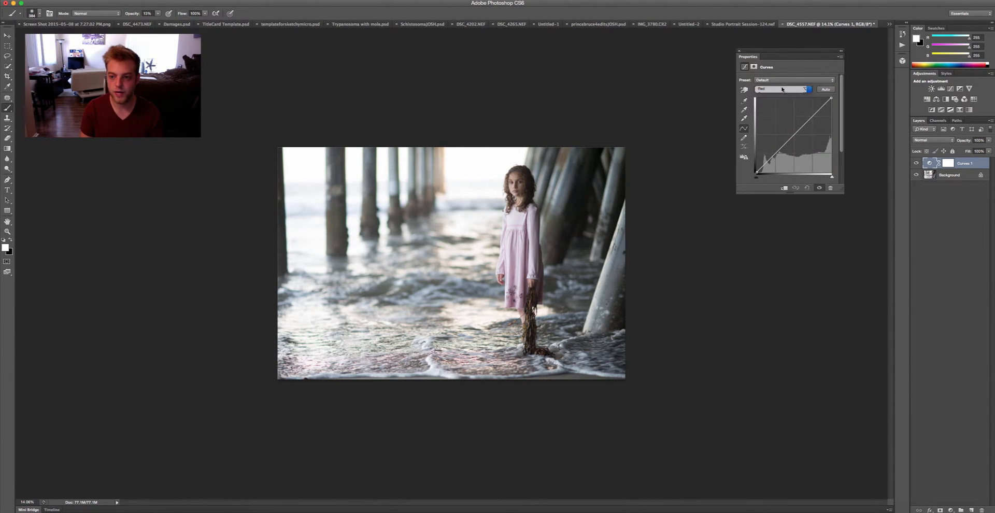
pyautogui.click(797, 90)
pyautogui.click(788, 94)
pyautogui.click(787, 89)
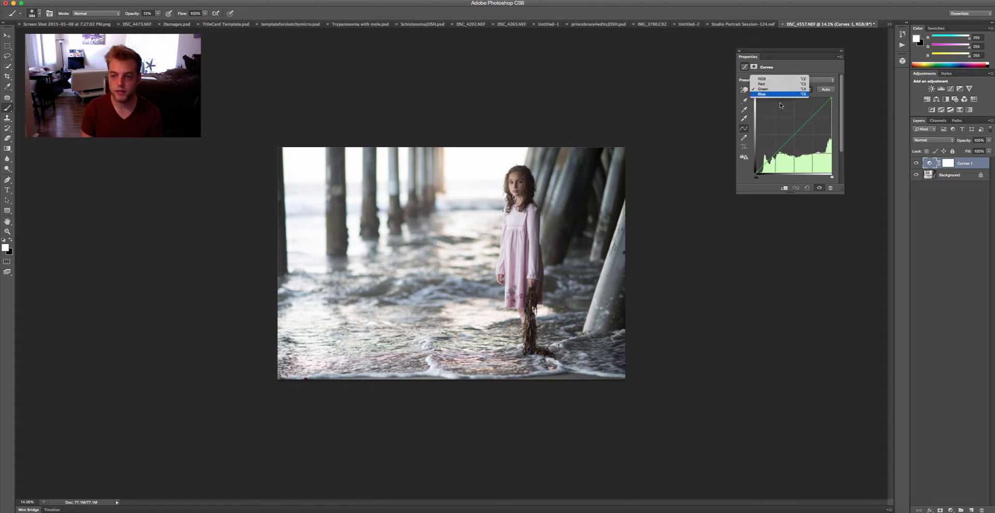
pyautogui.click(788, 95)
pyautogui.click(788, 90)
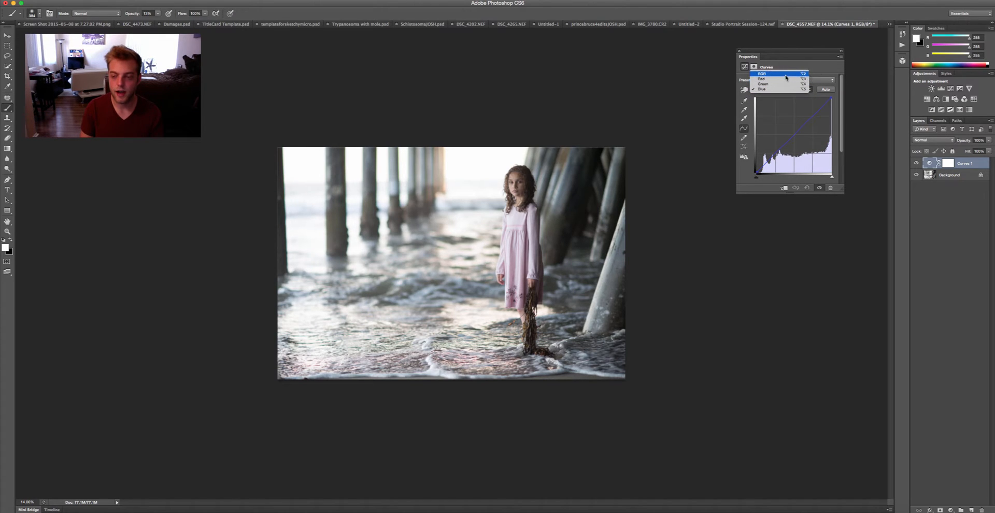
pyautogui.click(784, 76)
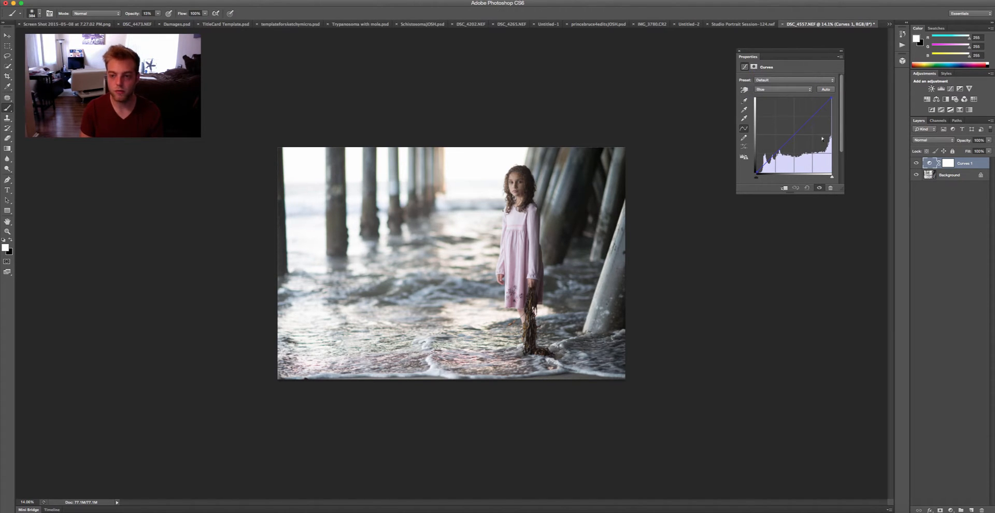
pyautogui.click(799, 88)
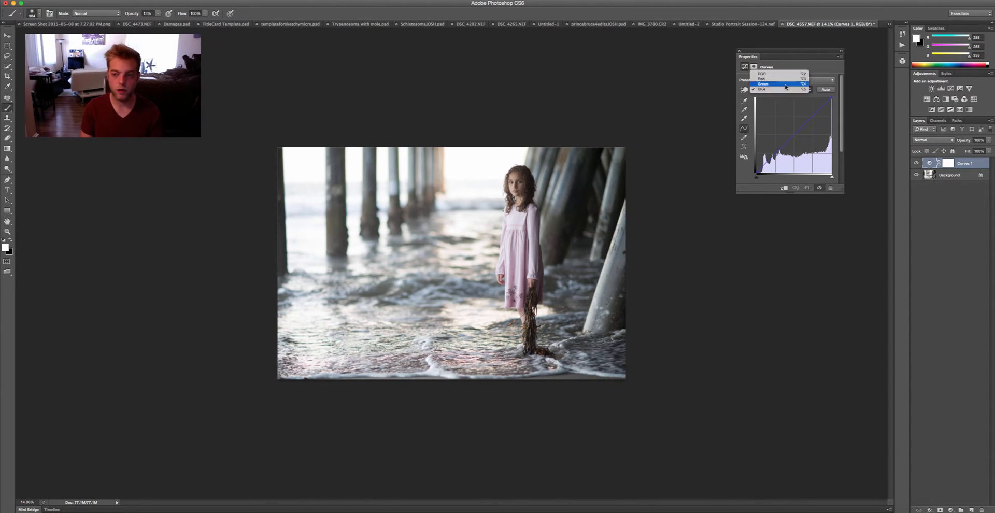
pyautogui.click(782, 73)
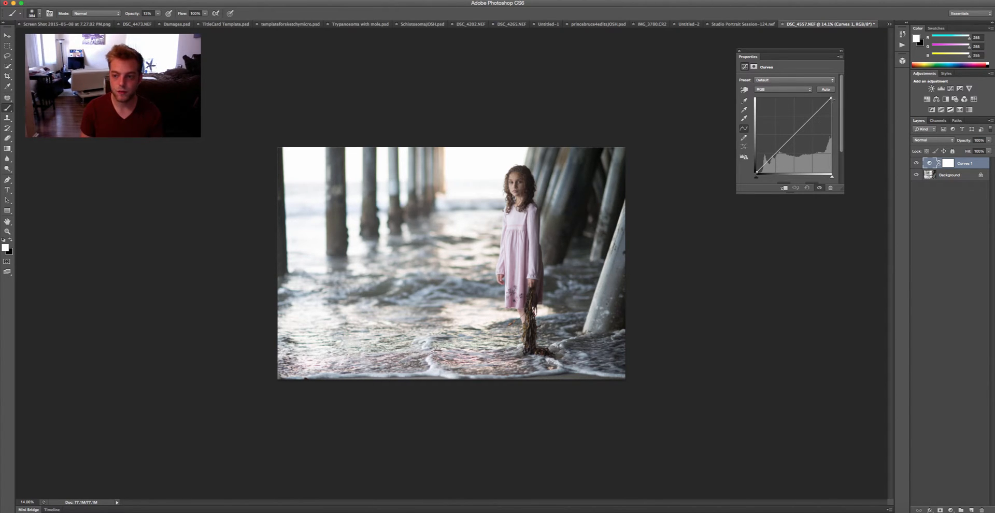
# Fade the RGB curve by lowering the white point, raising the black point and adding points in the shadows, midtones and highlights
pyautogui.moveTo(831, 98)
pyautogui.mouseDown()
pyautogui.moveTo(832, 118)
pyautogui.moveTo(833, 109)
pyautogui.mouseUp()
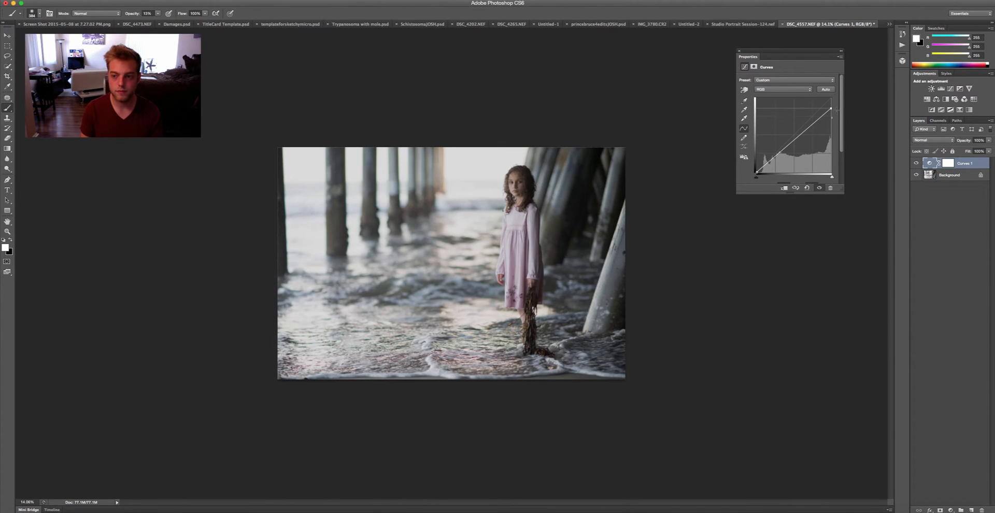
pyautogui.moveTo(798, 135); pyautogui.dragTo(796, 135)
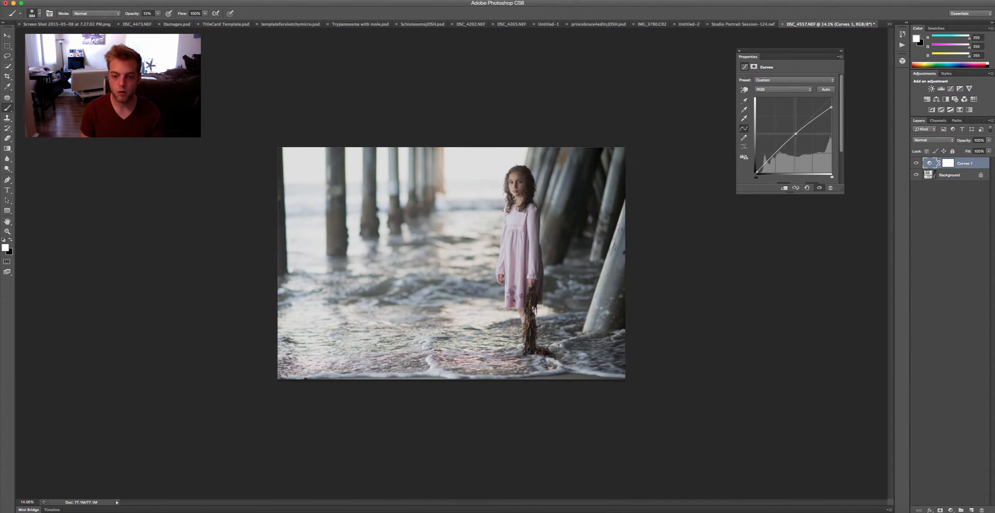
pyautogui.moveTo(757, 172); pyautogui.dragTo(757, 165)
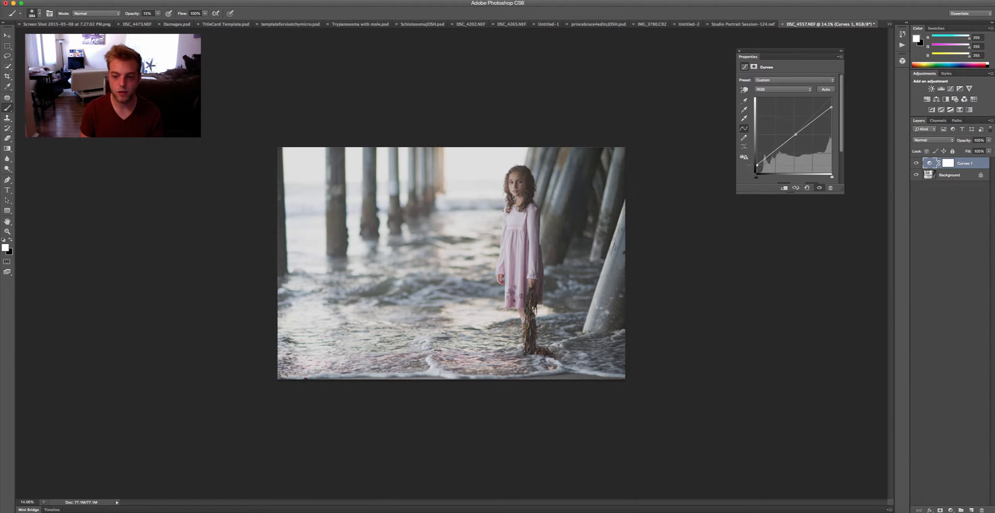
pyautogui.click(779, 148)
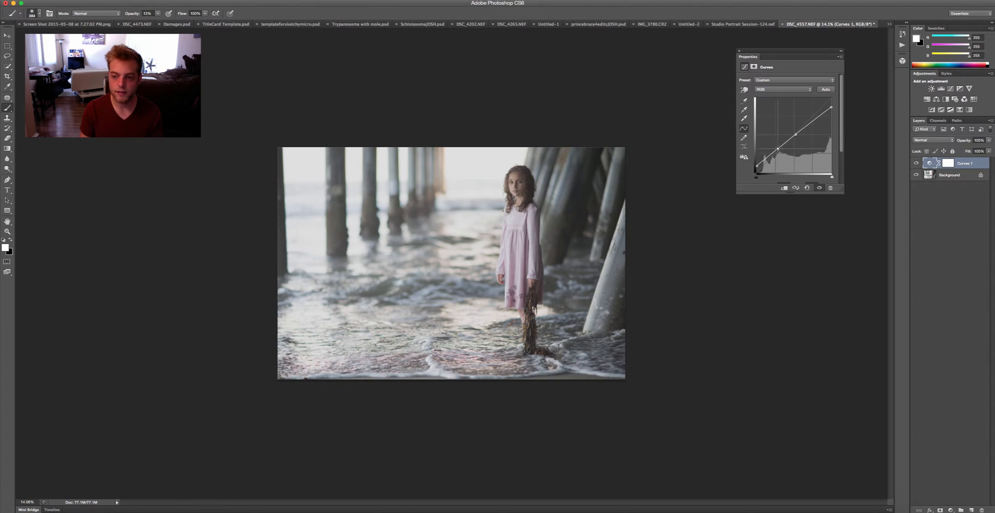
pyautogui.click(811, 121)
pyautogui.click(842, 52)
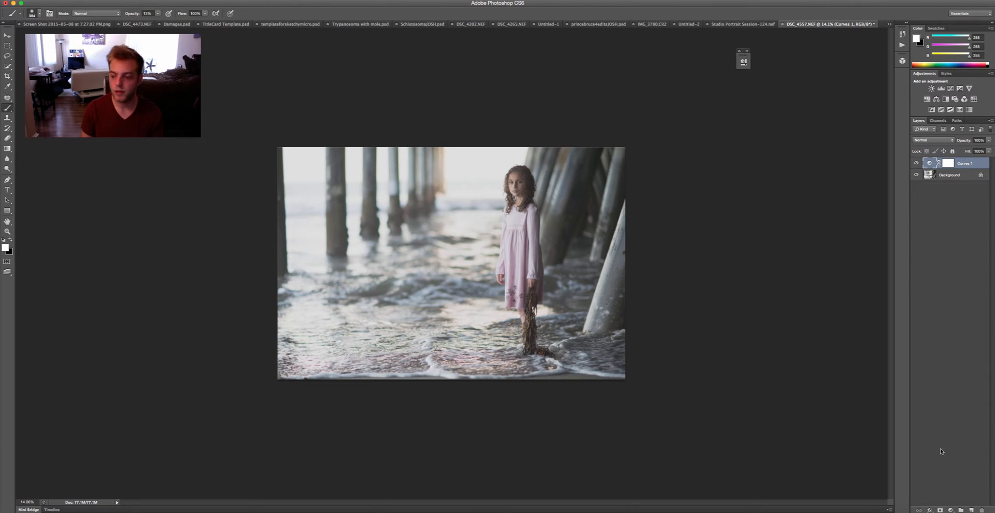
pyautogui.click(951, 510)
pyautogui.click(958, 426)
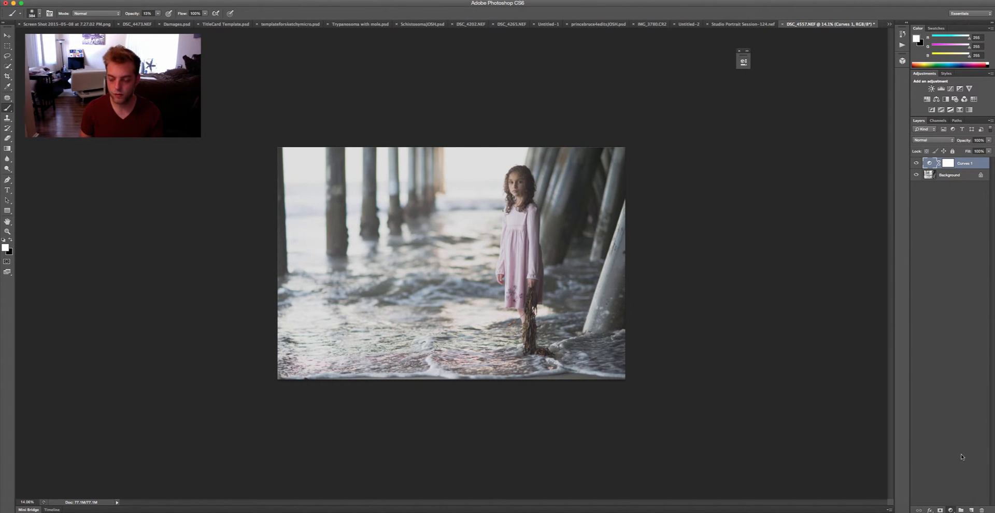
pyautogui.press('super+z')
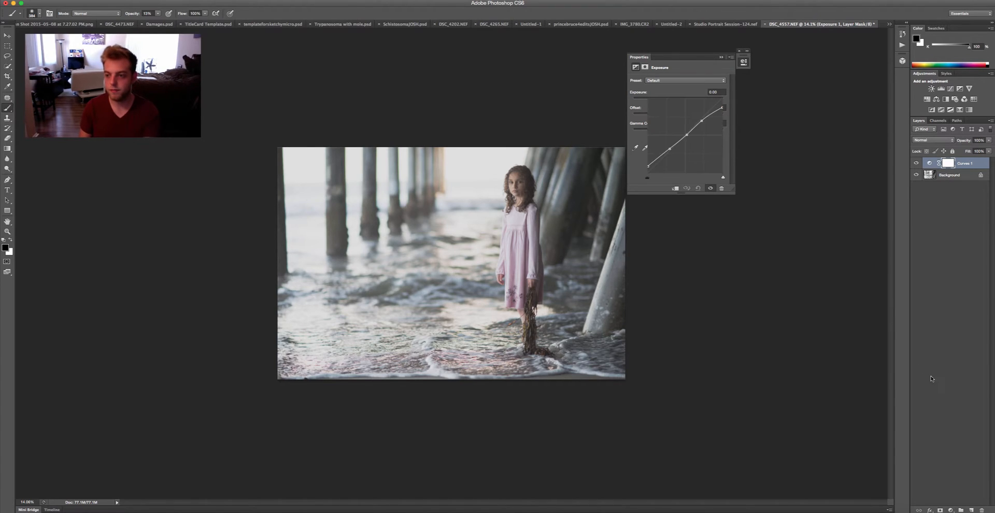
# Add a second Curves adjustment layer and, in its Red channel, lower the white point, raise the black point and anchor the highlights
pyautogui.click(950, 510)
pyautogui.click(953, 419)
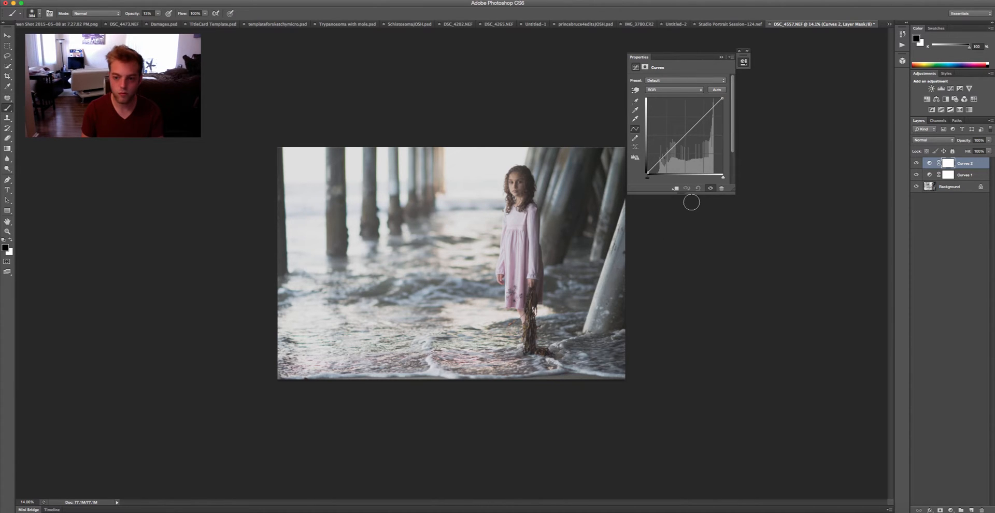
pyautogui.click(674, 89)
pyautogui.click(668, 97)
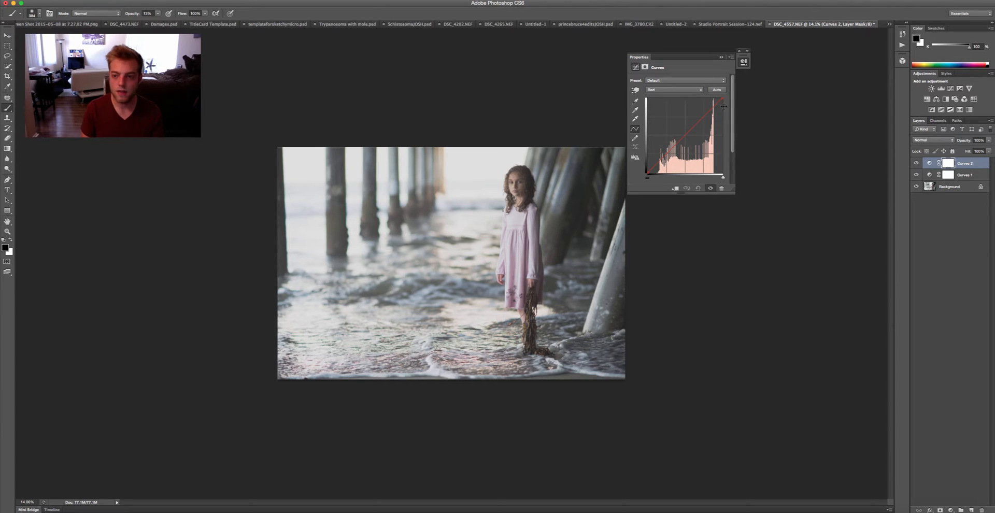
pyautogui.moveTo(723, 98); pyautogui.dragTo(723, 102)
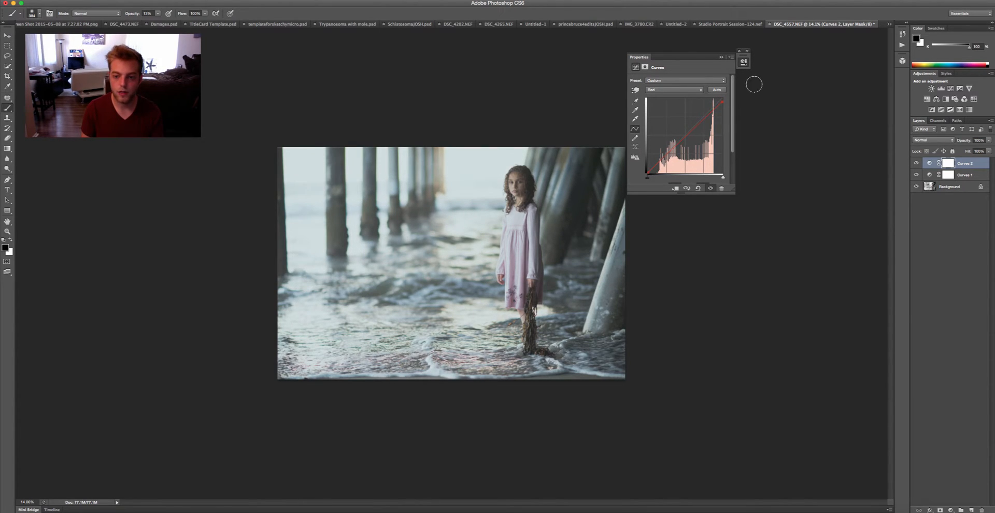
pyautogui.moveTo(646, 174); pyautogui.dragTo(638, 166)
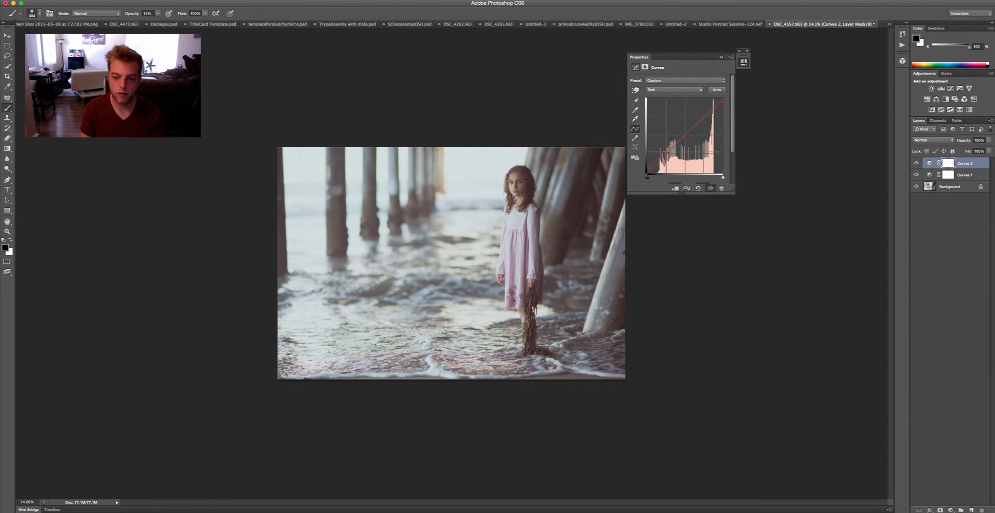
pyautogui.click(704, 117)
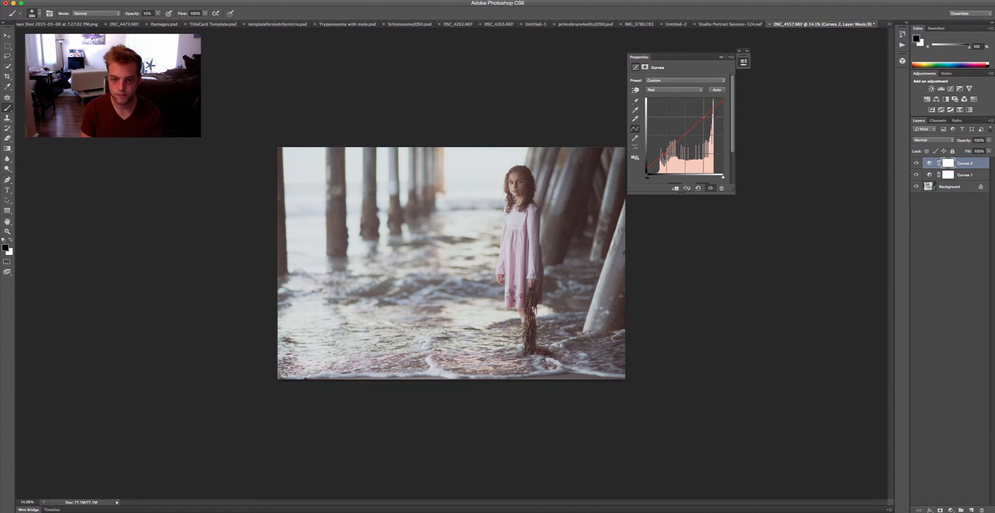
# In the second curves layer's Blue channel, slightly lower the white point, raise the black point and add midtone and highlight points
pyautogui.click(674, 91)
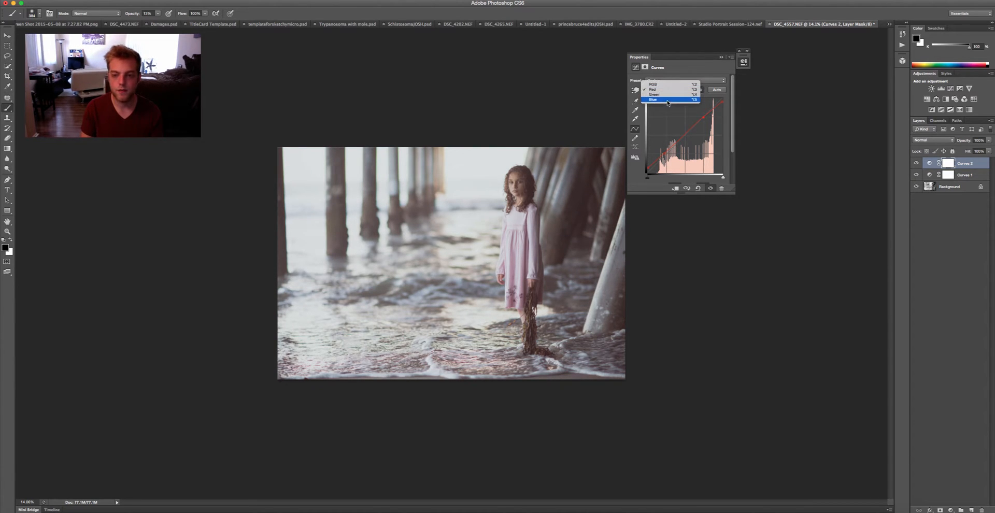
pyautogui.click(689, 99)
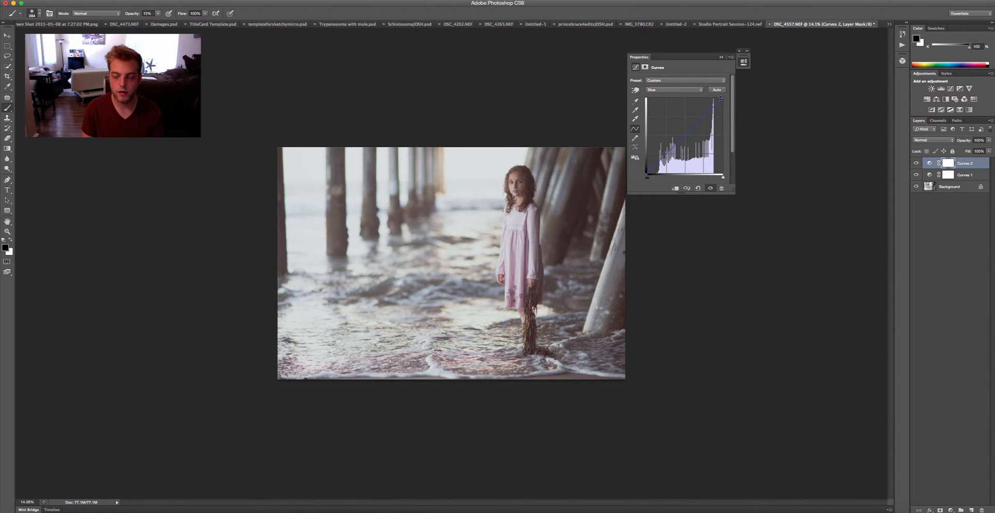
pyautogui.moveTo(723, 99); pyautogui.dragTo(727, 100)
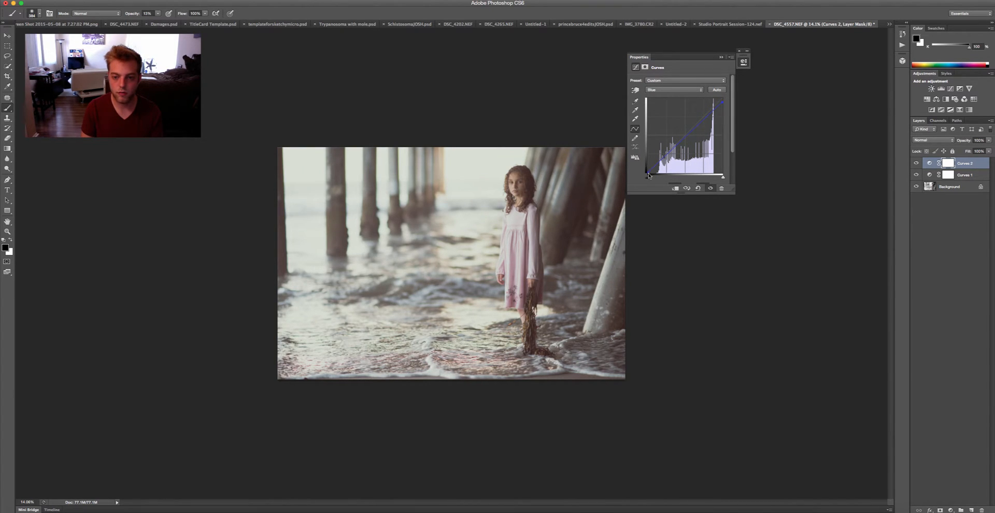
pyautogui.moveTo(647, 173); pyautogui.dragTo(646, 171)
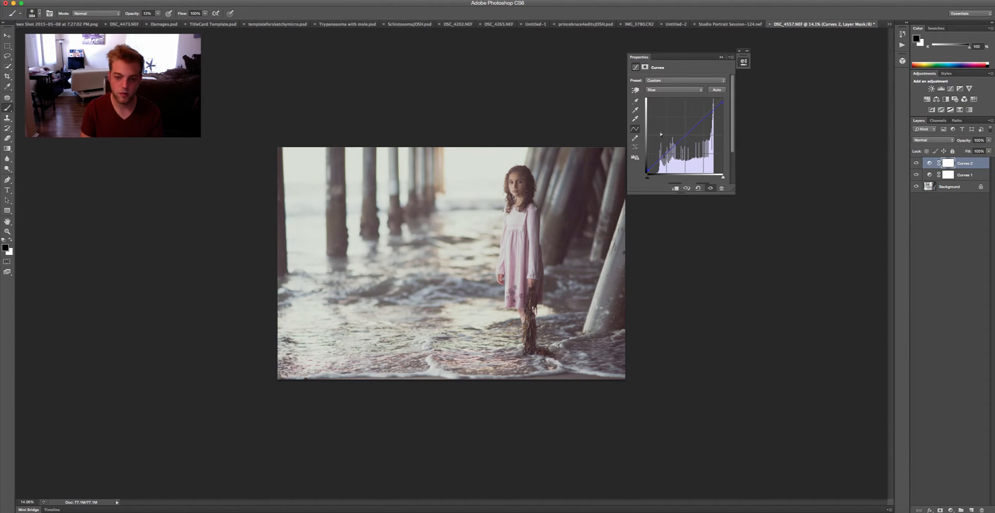
pyautogui.click(687, 135)
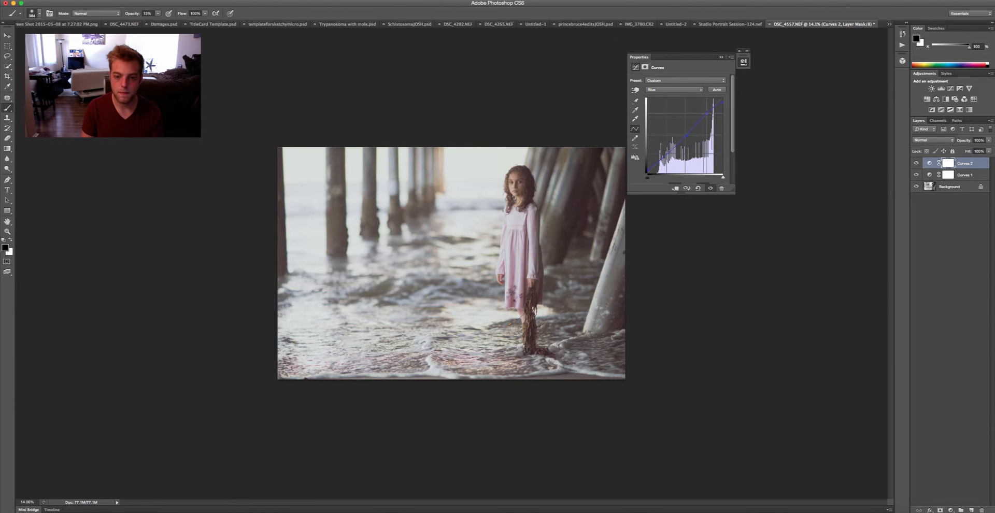
pyautogui.moveTo(706, 113); pyautogui.dragTo(707, 114)
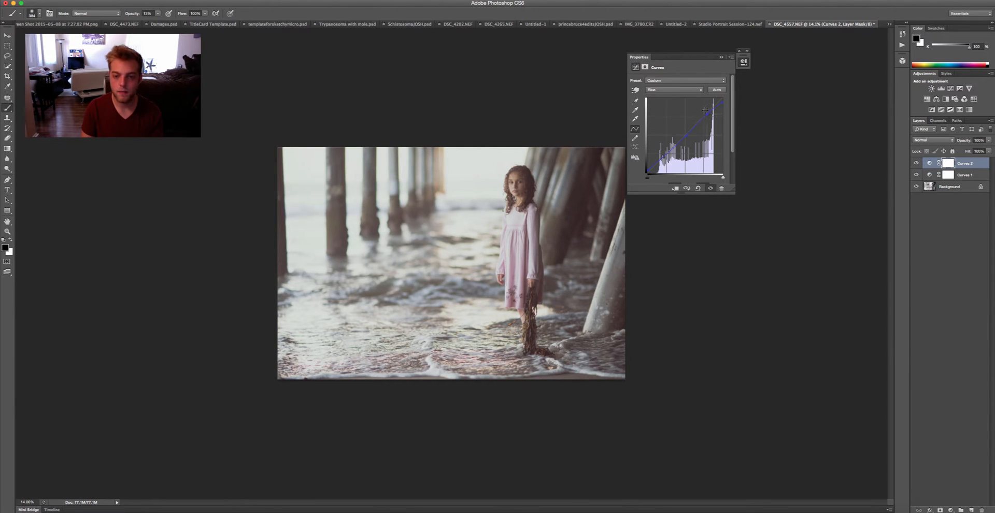
pyautogui.click(721, 57)
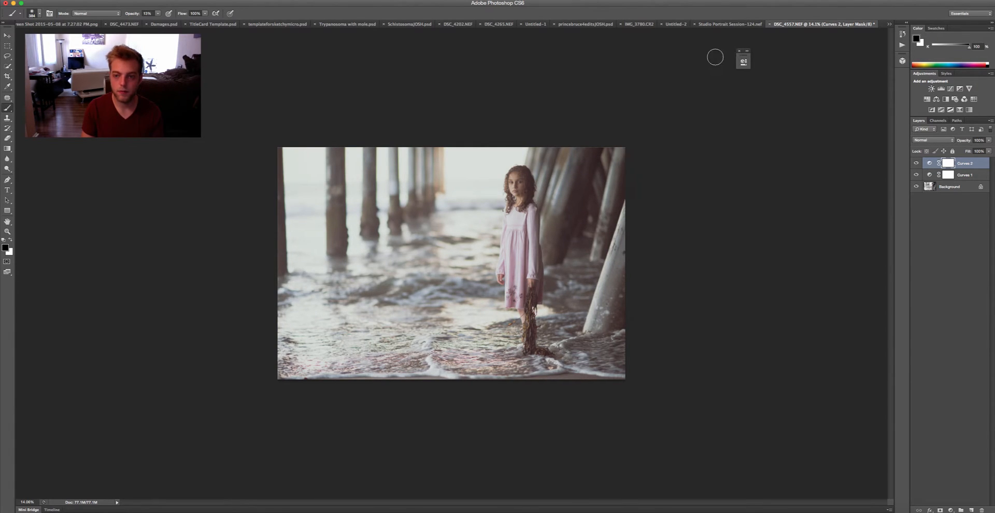
# Add a Gradient Map adjustment layer above the curves layers and choose the Black, White preset
pyautogui.click(948, 509)
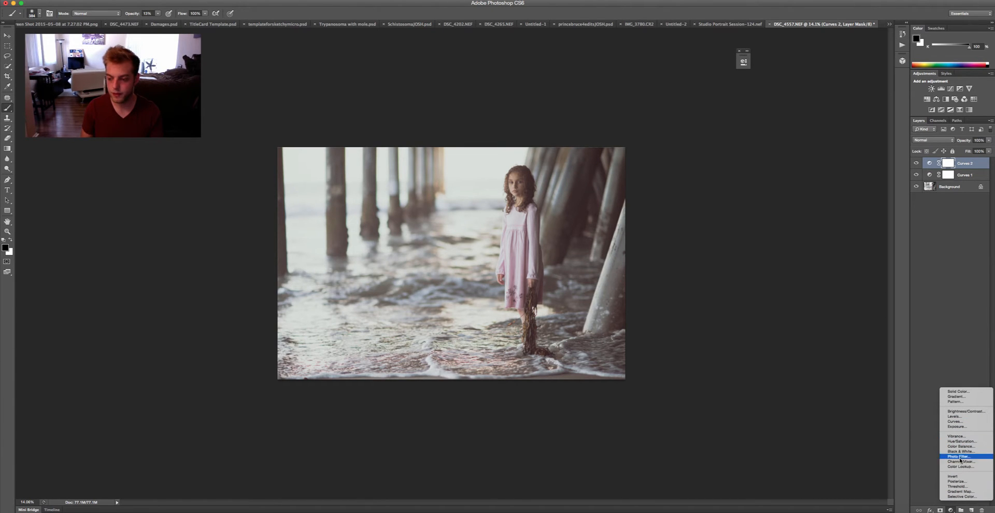
pyautogui.click(948, 491)
pyautogui.click(677, 81)
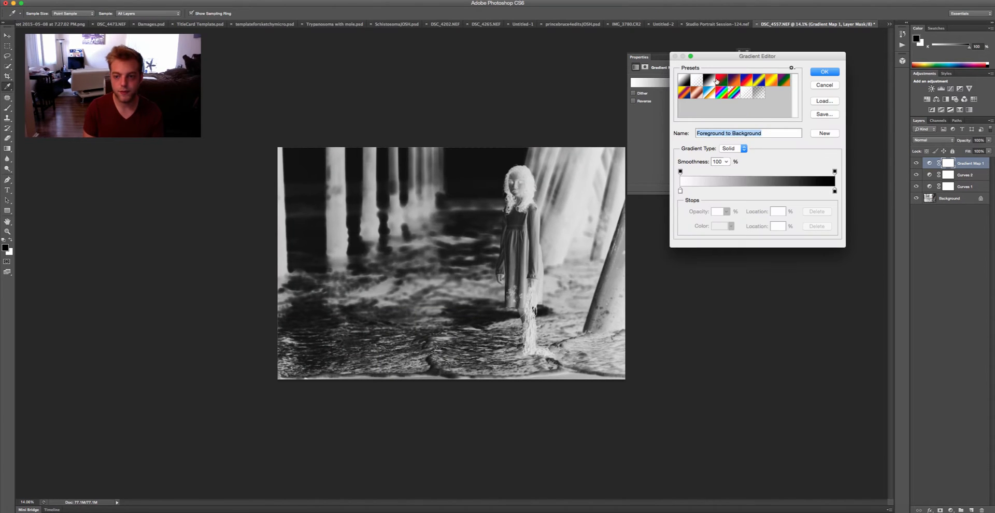
pyautogui.click(720, 81)
pyautogui.click(698, 81)
pyautogui.click(710, 81)
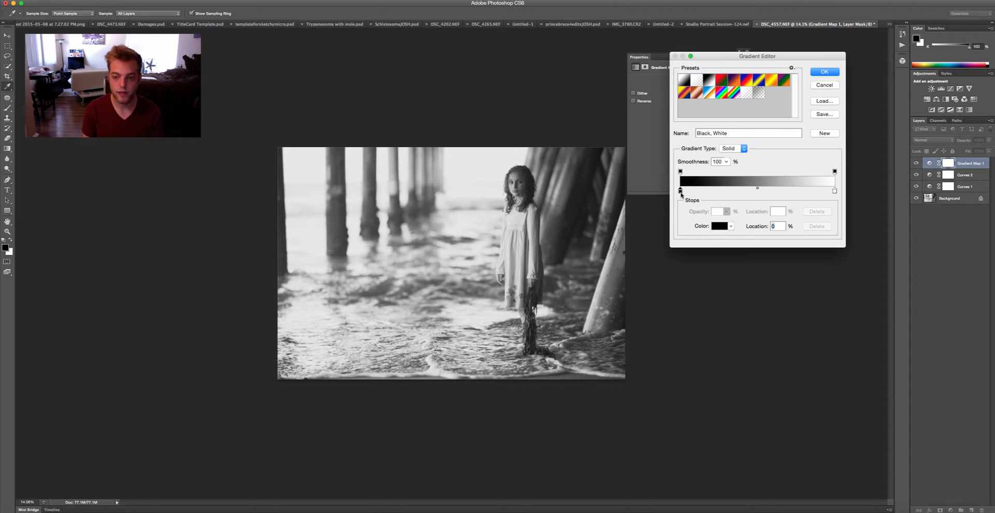
# Recolor the gradient's black stop to a very dark reddish brown (200903)
pyautogui.doubleClick(680, 191)
pyautogui.moveTo(535, 165); pyautogui.dragTo(813, 268)
pyautogui.click(758, 372)
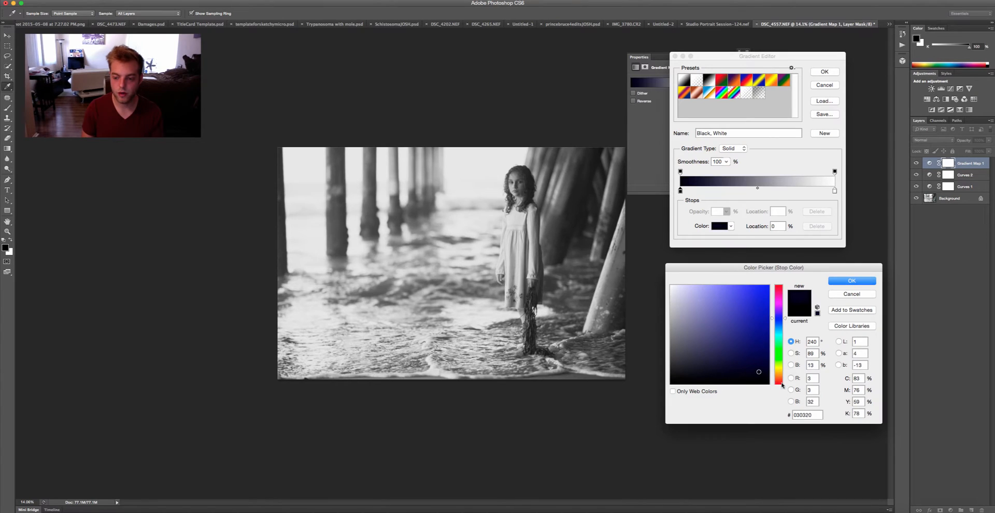
pyautogui.click(778, 381)
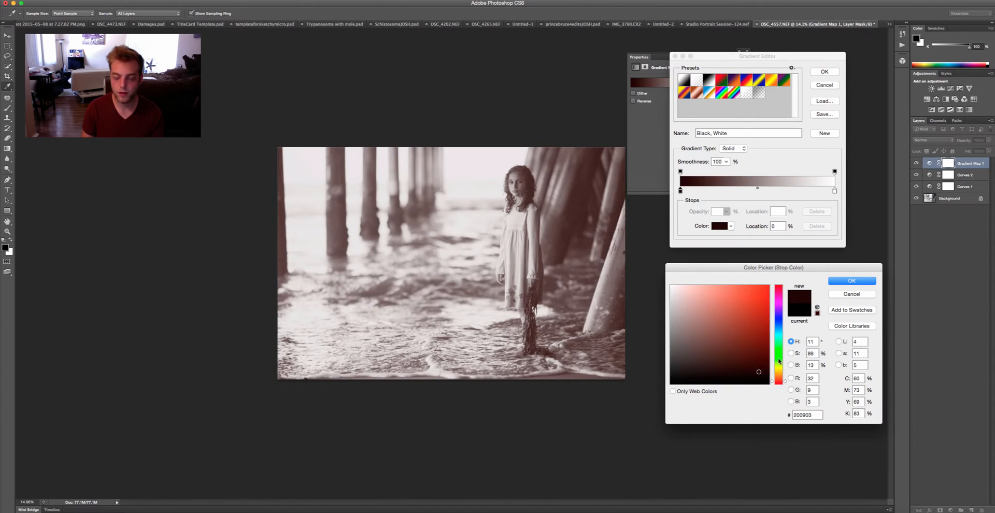
pyautogui.click(851, 281)
# Move the gradient's white stop to 99%, recolor it to a pale blue (f0f3f9) and accept the gradient
pyautogui.click(834, 190)
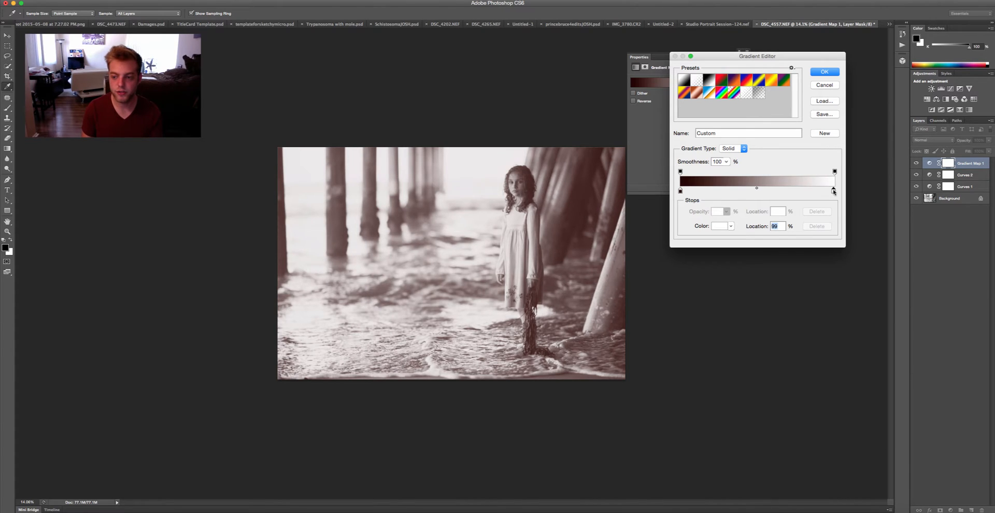
pyautogui.doubleClick(834, 190)
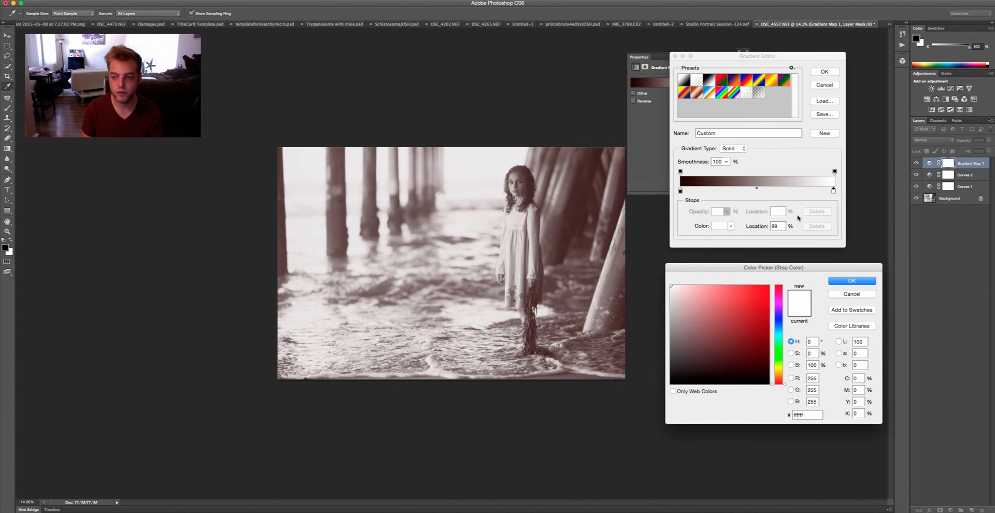
pyautogui.click(776, 323)
pyautogui.click(677, 290)
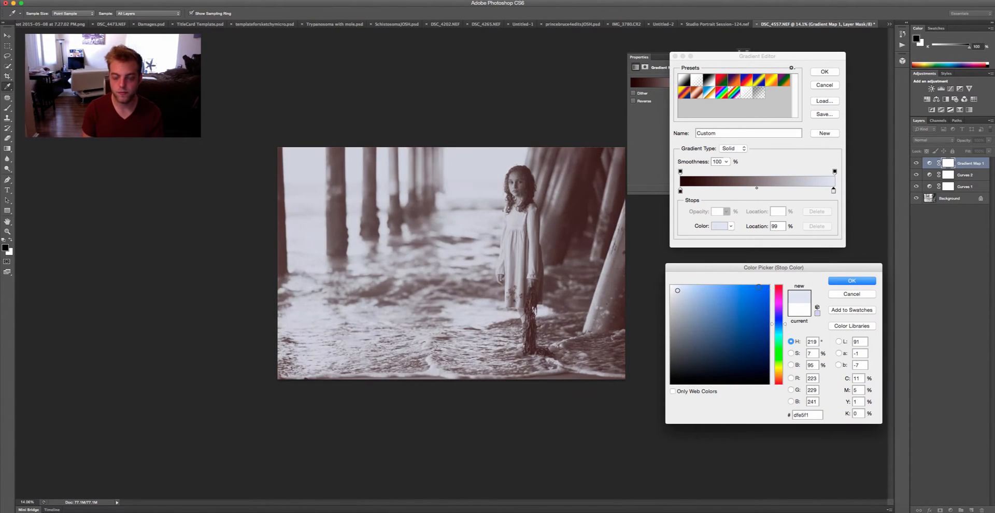
pyautogui.moveTo(678, 289); pyautogui.dragTo(673, 285)
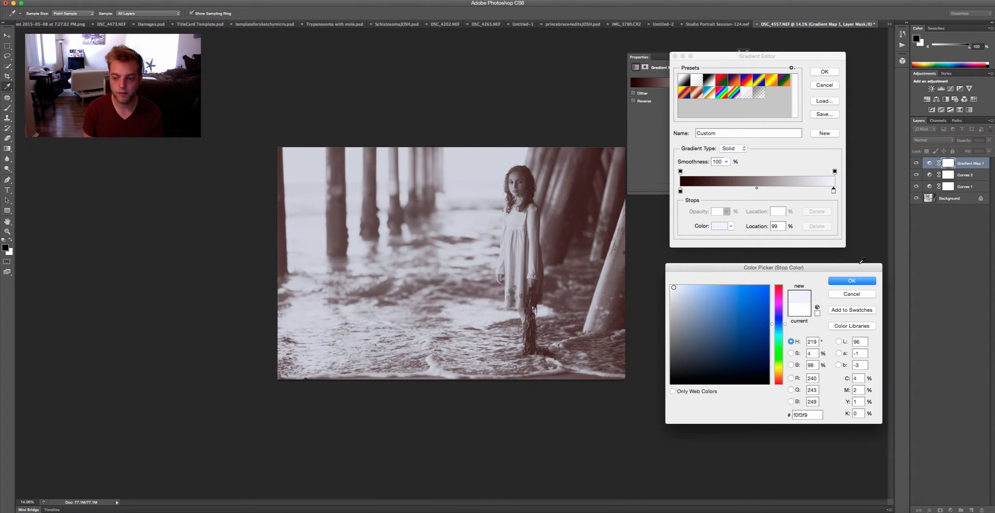
pyautogui.press('Return')
pyautogui.click(835, 70)
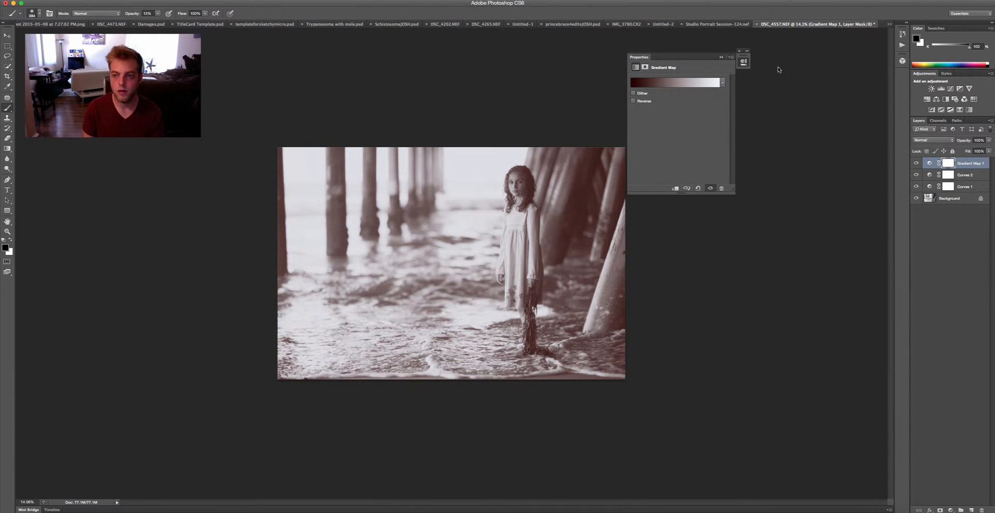
# Set the gradient map layer's blend mode to Luminosity, compare it on and off, and reduce its opacity to 34%
pyautogui.click(924, 142)
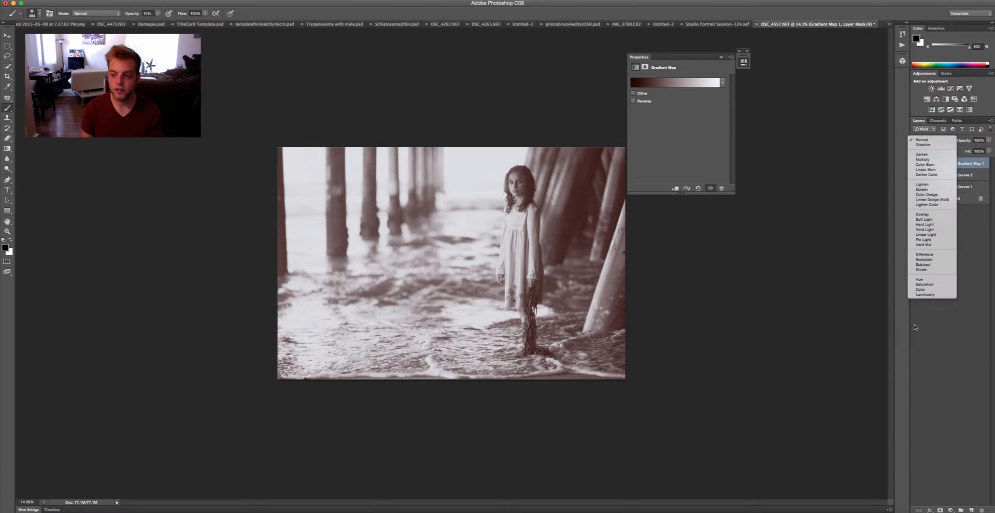
pyautogui.click(929, 295)
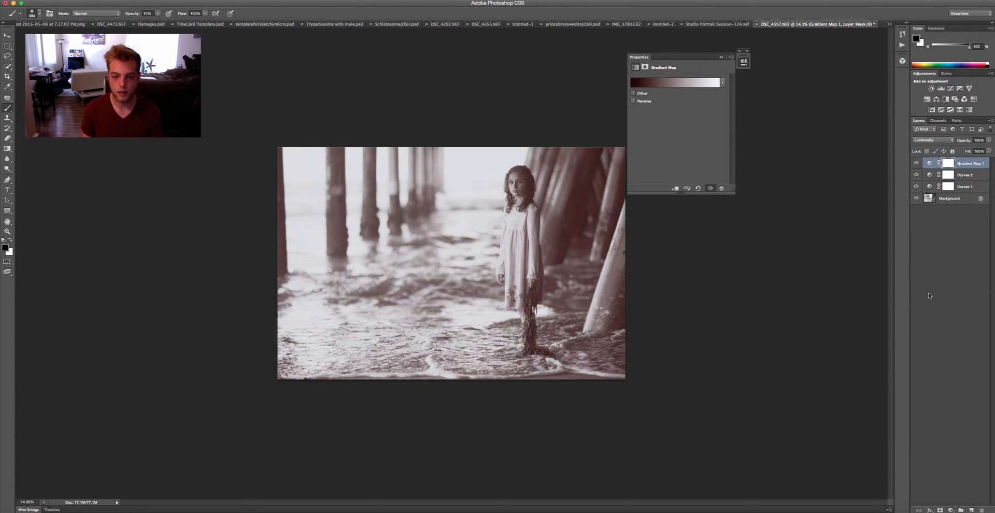
pyautogui.click(918, 164)
pyautogui.click(918, 164)
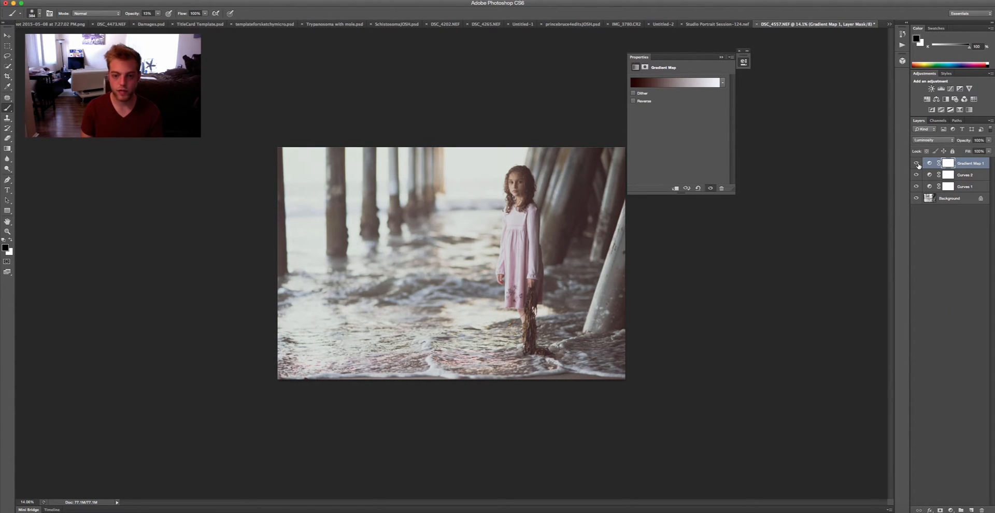
pyautogui.moveTo(988, 143); pyautogui.dragTo(966, 150)
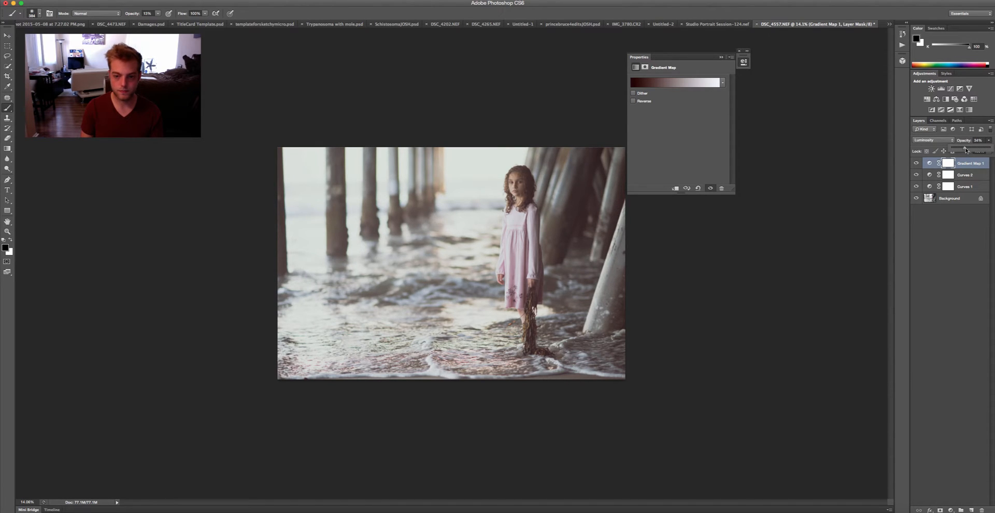
pyautogui.click(963, 168)
pyautogui.keyDown('shift'); pyautogui.click(959, 189); pyautogui.keyUp('shift')
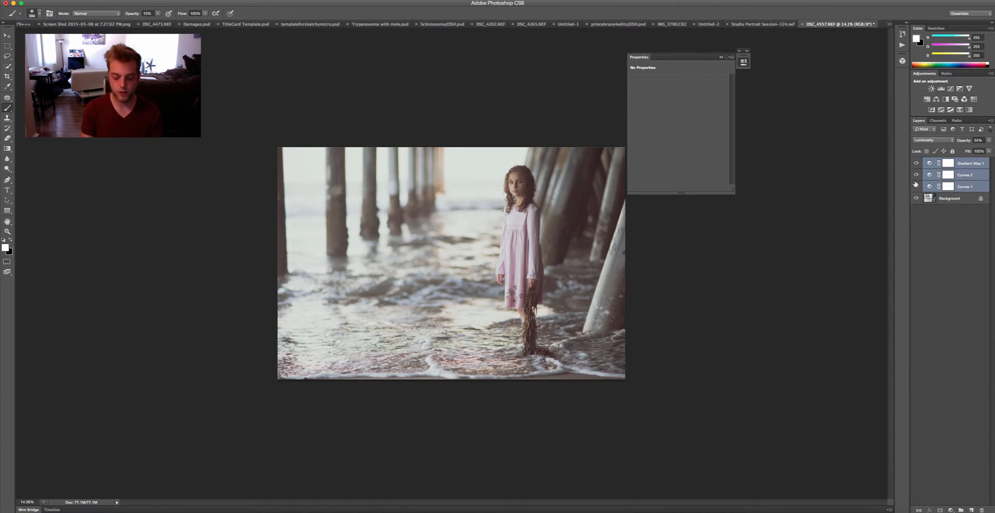
pyautogui.press('F12')
pyautogui.press('super+z')
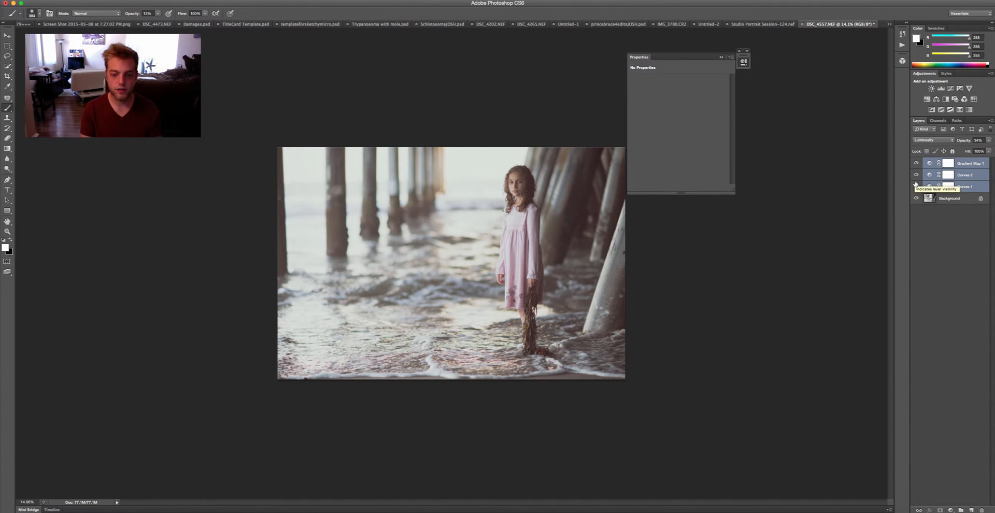
pyautogui.click(951, 510)
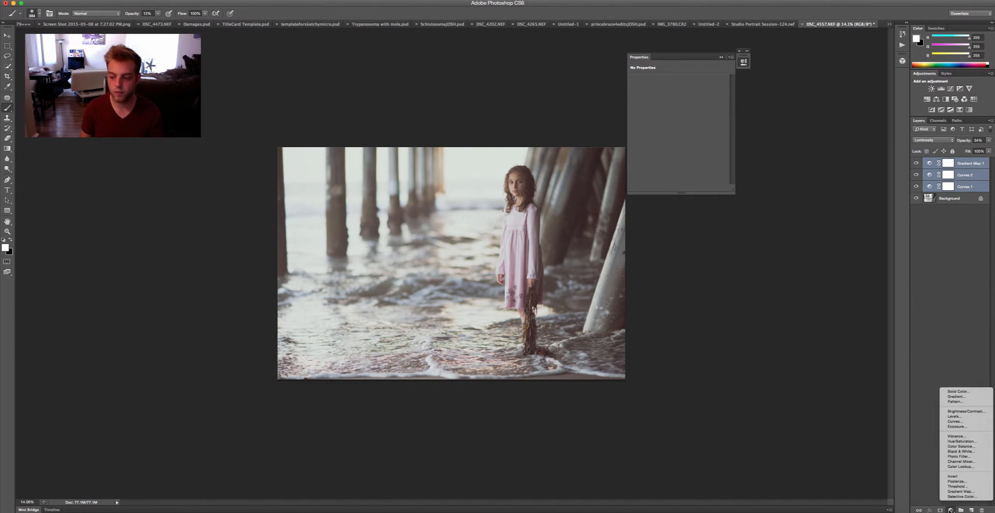
pyautogui.press('Escape')
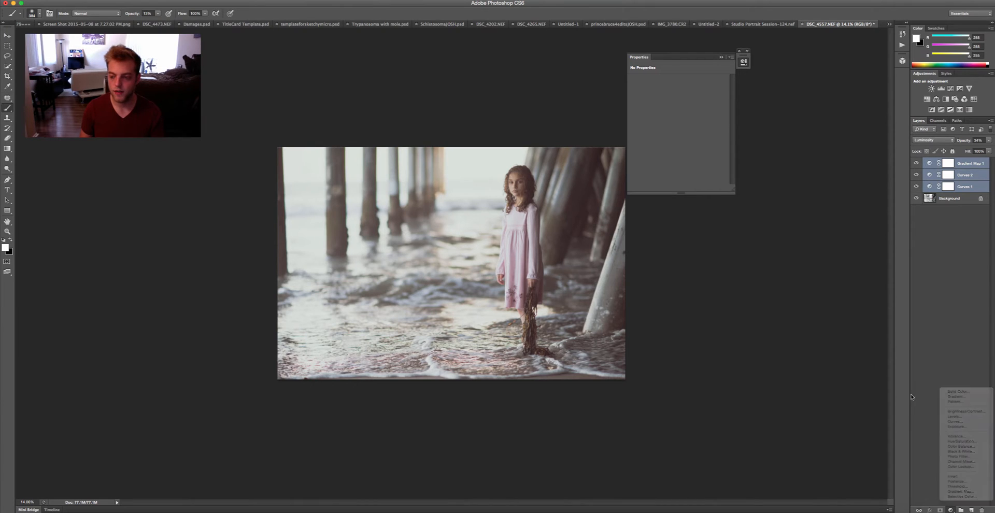
# Duplicate the Background layer within the same document, keeping the name Background copy
pyautogui.rightClick(946, 201)
pyautogui.click(901, 209)
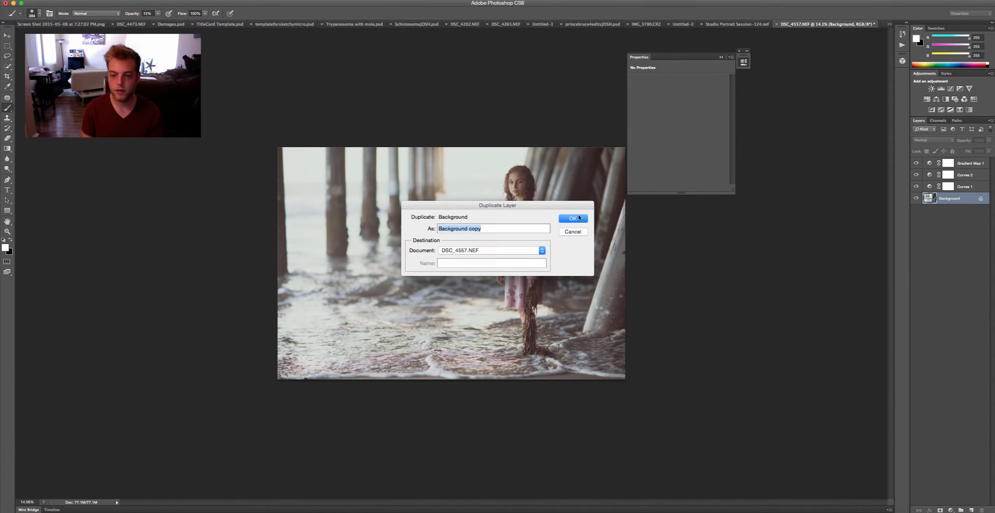
pyautogui.press('Return')
# Add a new empty layer above Background copy for work on the girl's face and set its blend mode to Soft Light
pyautogui.press('z')
pyautogui.click(511, 198)
pyautogui.moveTo(511, 199); pyautogui.dragTo(555, 176)
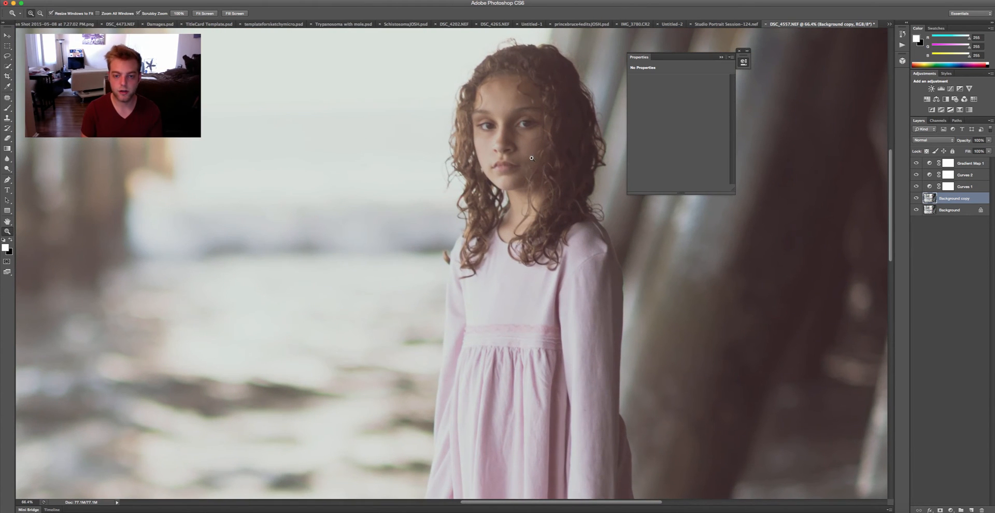
pyautogui.click(536, 149)
pyautogui.keyDown('alt'); pyautogui.click(536, 149); pyautogui.keyUp('alt')
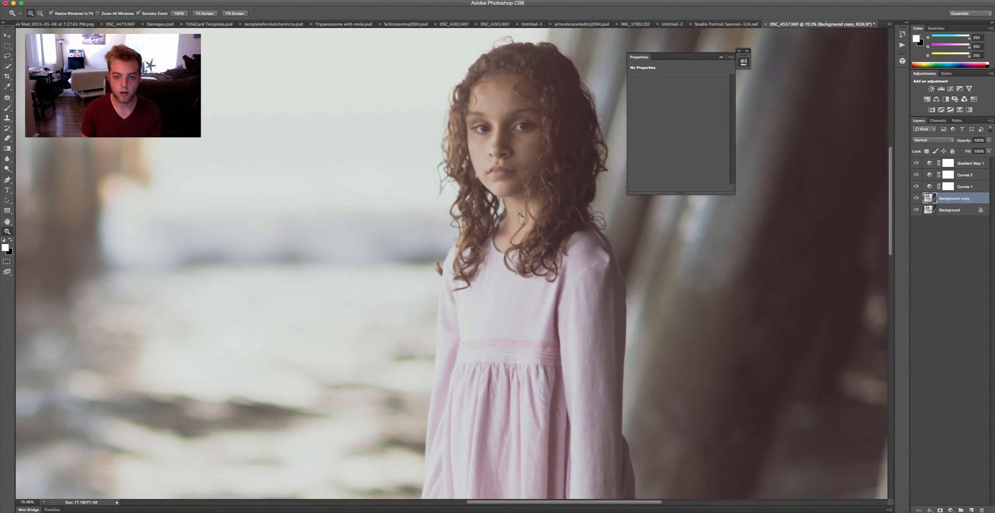
pyautogui.click(510, 159)
pyautogui.click(510, 160)
pyautogui.click(510, 160)
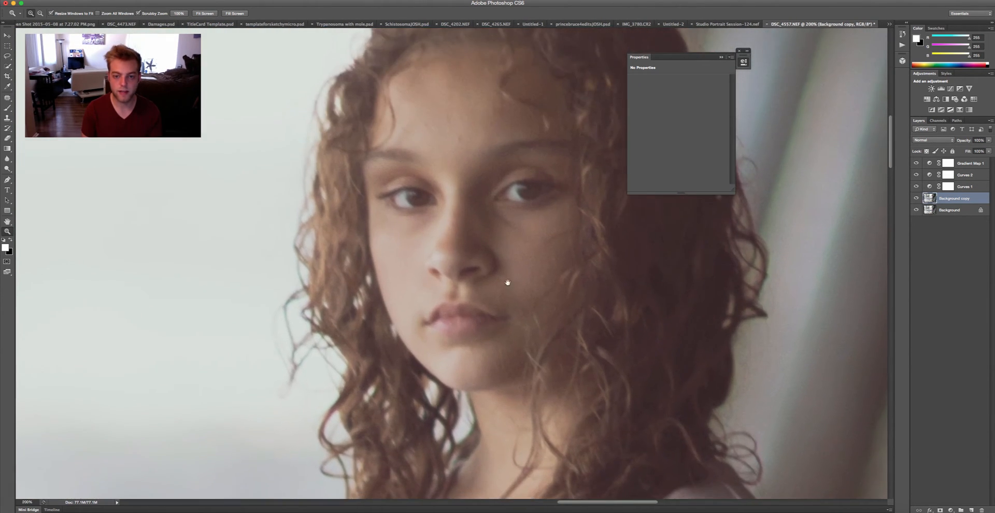
pyautogui.click(971, 510)
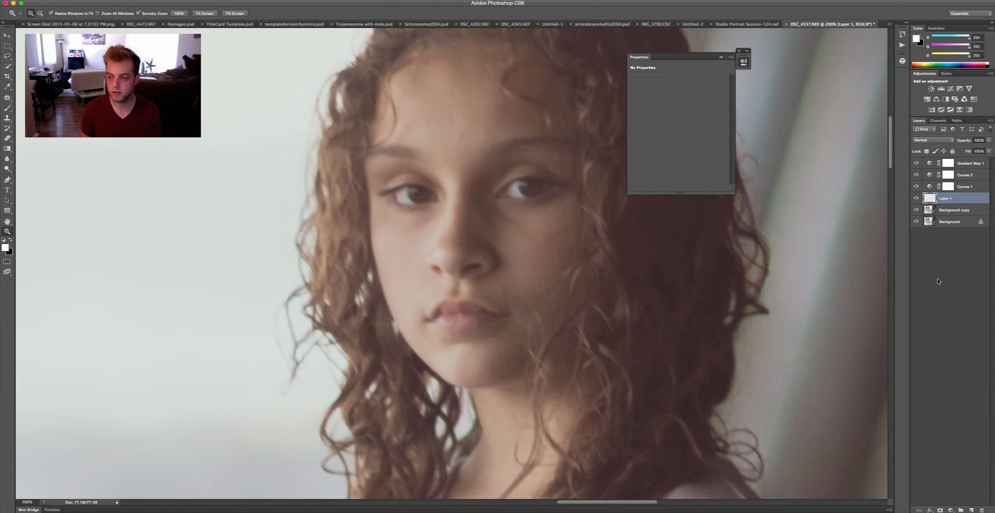
pyautogui.press('b')
pyautogui.click(933, 140)
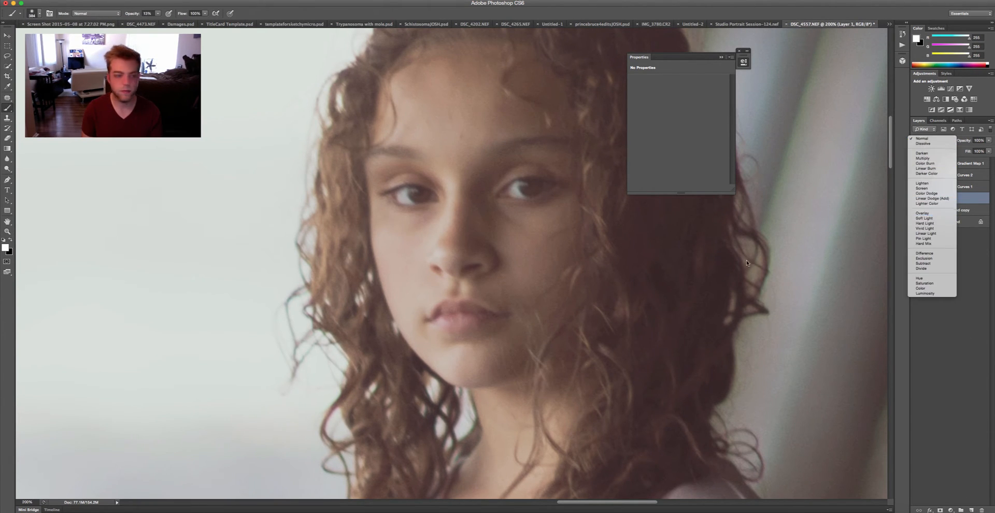
pyautogui.click(924, 218)
# Set the foreground color to a pale pinkish white (eee5e5) for the brush
pyautogui.click(6, 248)
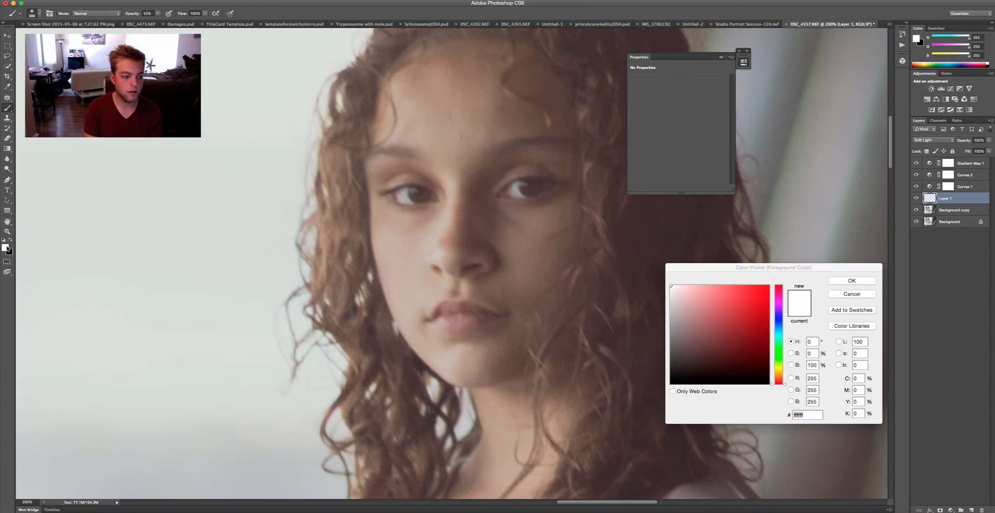
pyautogui.click(674, 292)
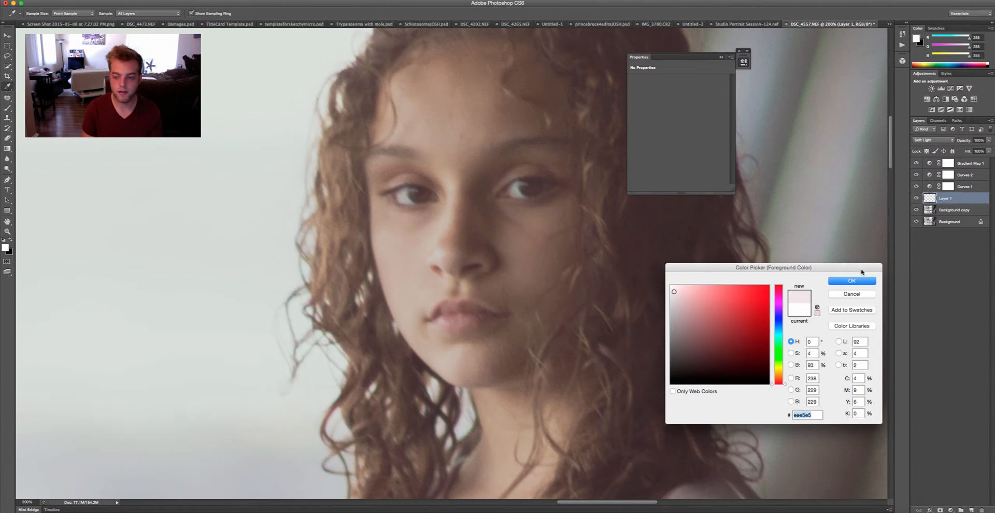
pyautogui.click(850, 279)
pyautogui.press('b')
# Shrink the soft brush, lower its opacity to 8%, keep the layer on Soft Light and brighten the girl's forehead
pyautogui.rightClick(663, 264)
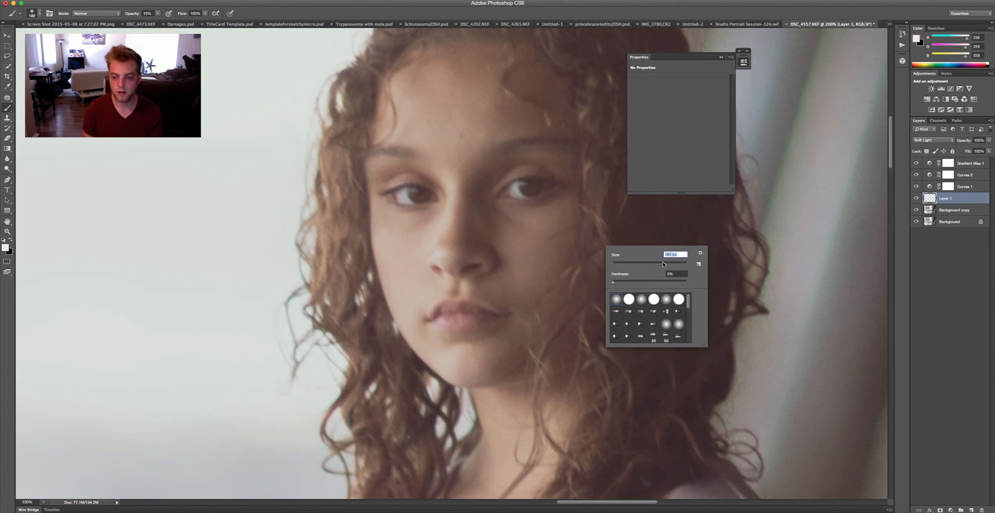
pyautogui.click(939, 141)
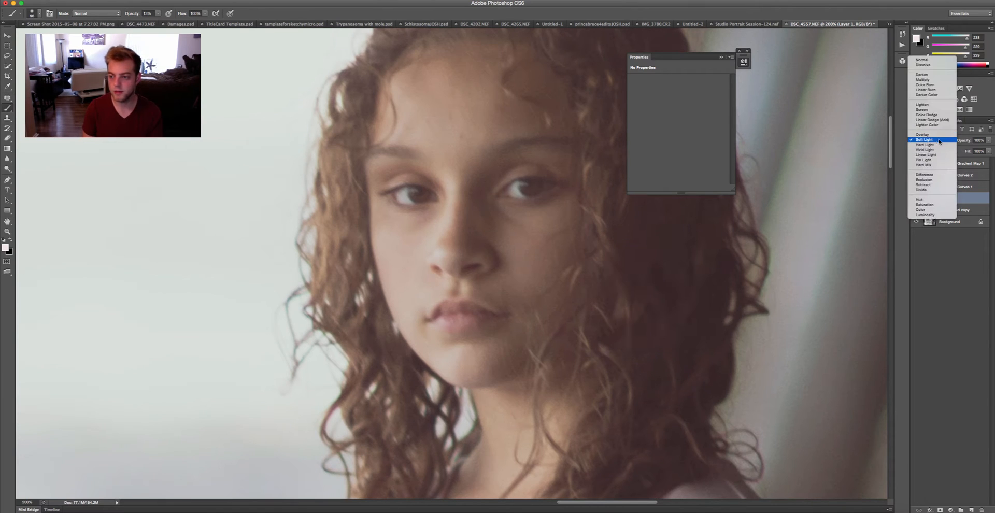
pyautogui.click(938, 140)
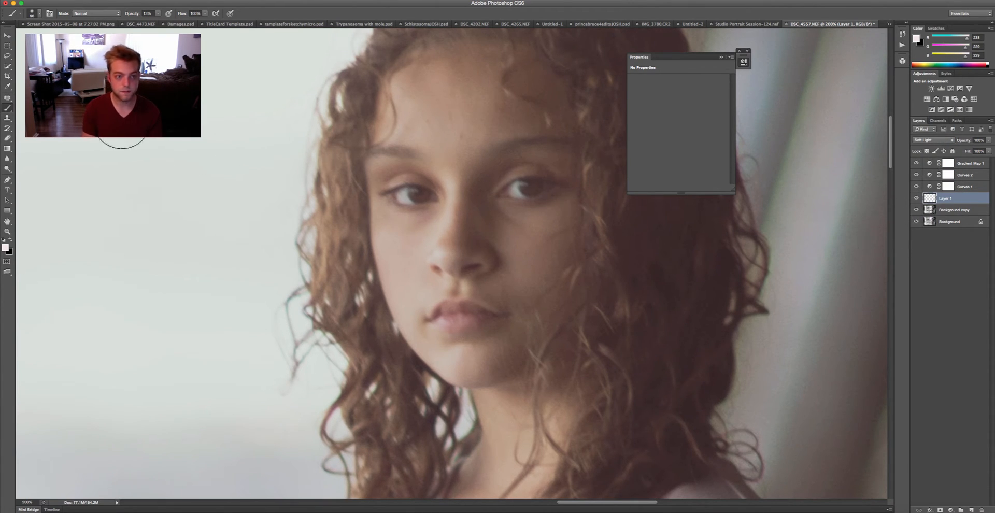
pyautogui.click(158, 14)
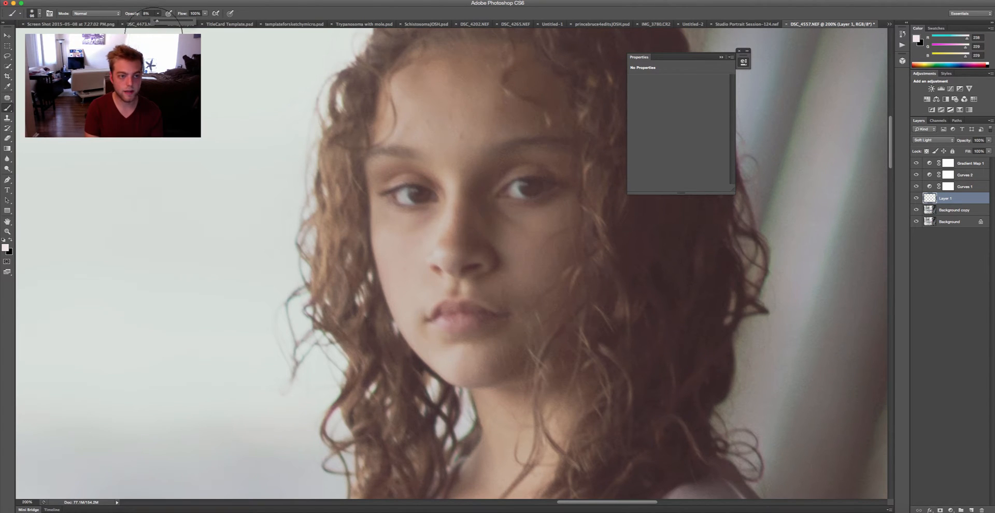
pyautogui.moveTo(487, 113)
pyautogui.mouseDown()
pyautogui.moveTo(457, 99)
pyautogui.moveTo(419, 138)
pyautogui.moveTo(460, 98)
pyautogui.moveTo(542, 109)
pyautogui.moveTo(426, 98)
pyautogui.mouseUp()
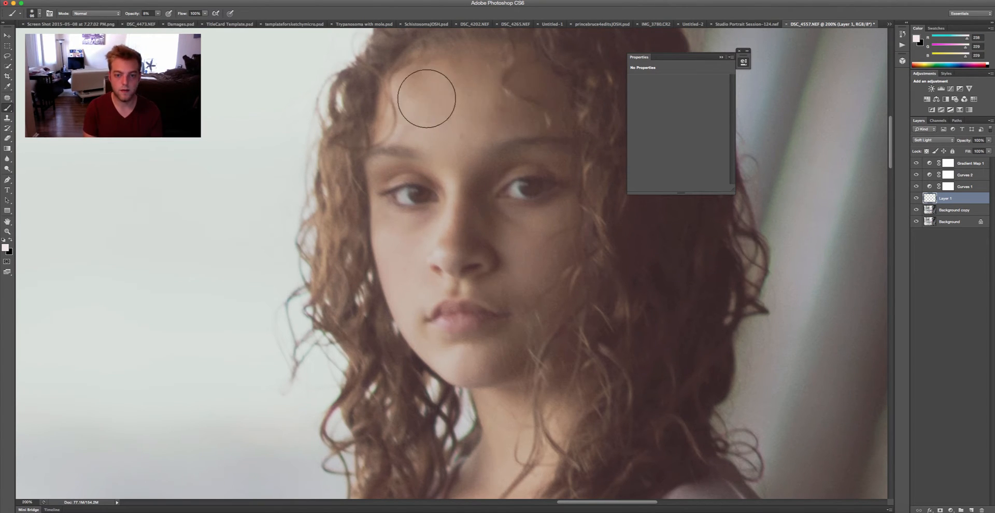
# Reduce the brush size twice and lighten smaller areas of the girl's face, including the forehead and between the eyebrows
pyautogui.rightClick(546, 171)
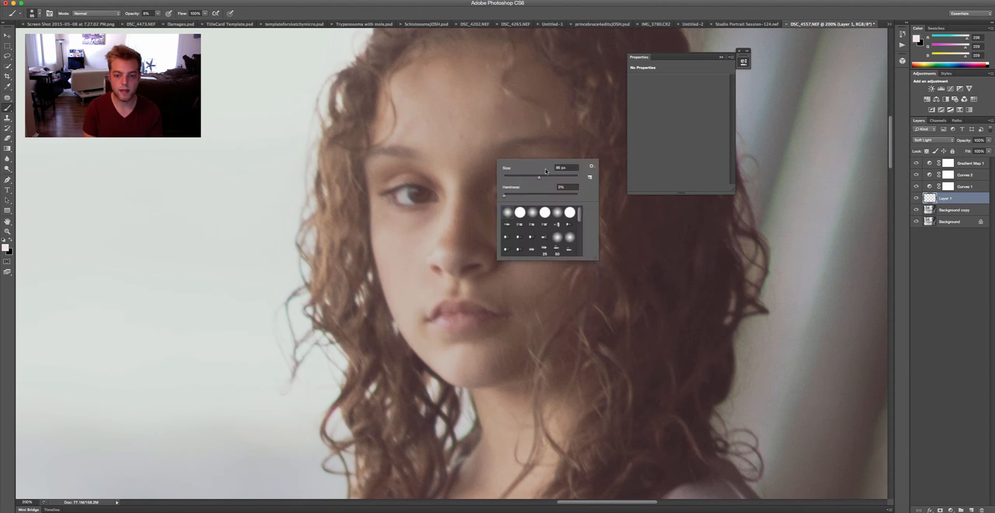
pyautogui.click(526, 177)
pyautogui.click(519, 82)
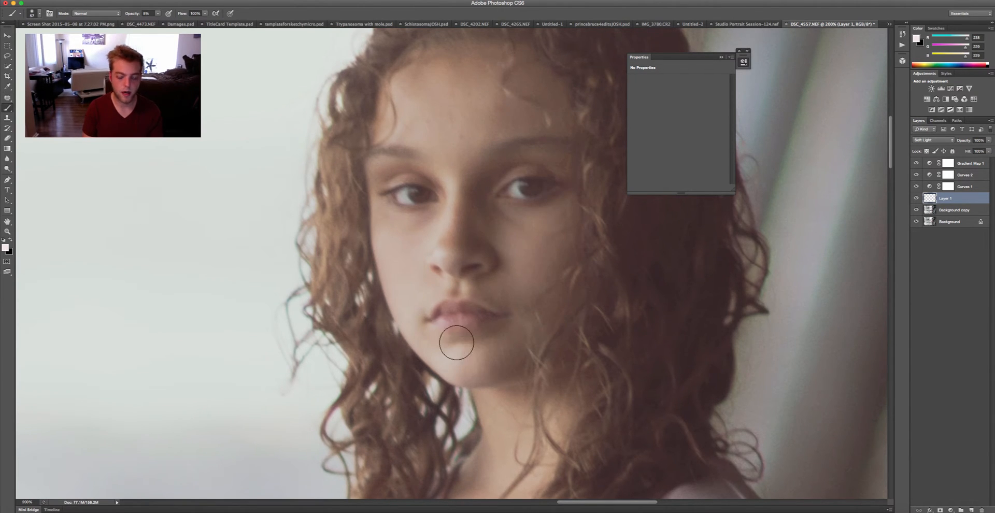
pyautogui.rightClick(457, 194)
pyautogui.click(482, 200)
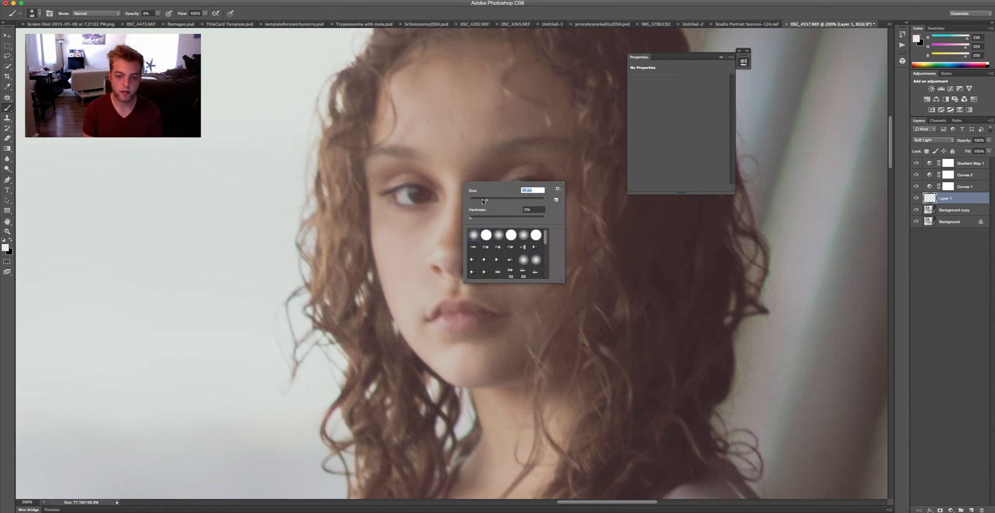
pyautogui.click(449, 169)
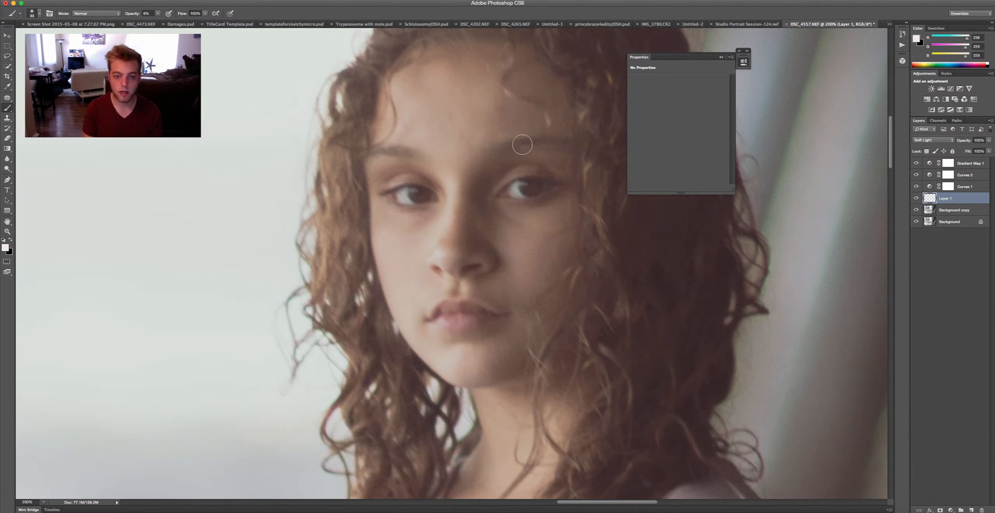
# Activate the Healing Brush on the Background copy layer and reduce its size to suit small skin blemishes
pyautogui.click(951, 213)
pyautogui.press('j')
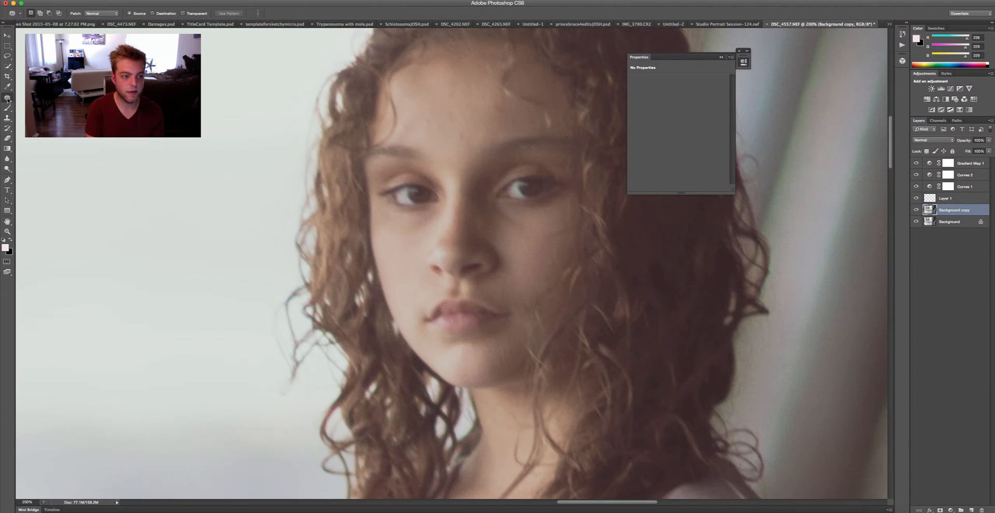
pyautogui.moveTo(8, 99); pyautogui.dragTo(20, 105)
pyautogui.click(31, 107)
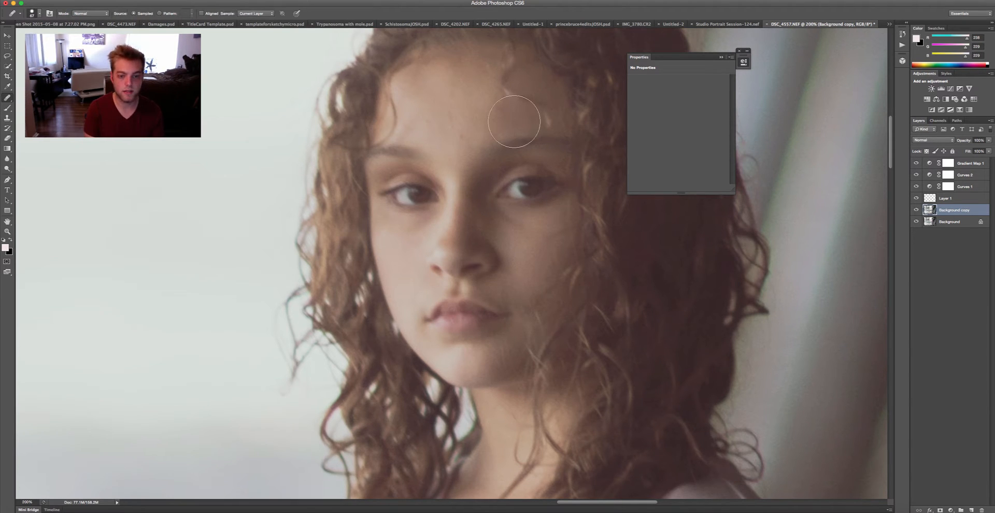
pyautogui.rightClick(482, 121)
pyautogui.moveTo(515, 135); pyautogui.dragTo(502, 136)
pyautogui.press('Return')
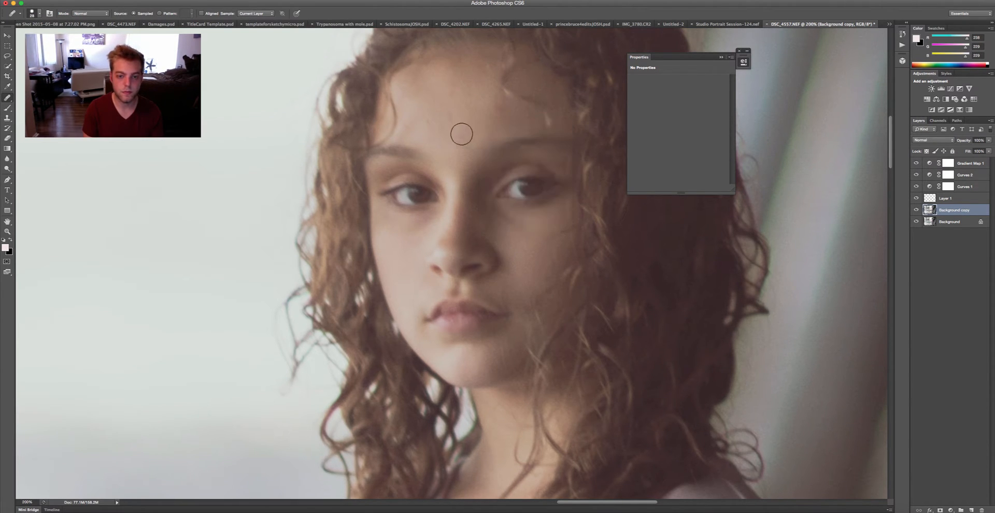
# Heal the small blemishes across the girl's forehead, sampling nearby clean skin for each spot
pyautogui.click(446, 116)
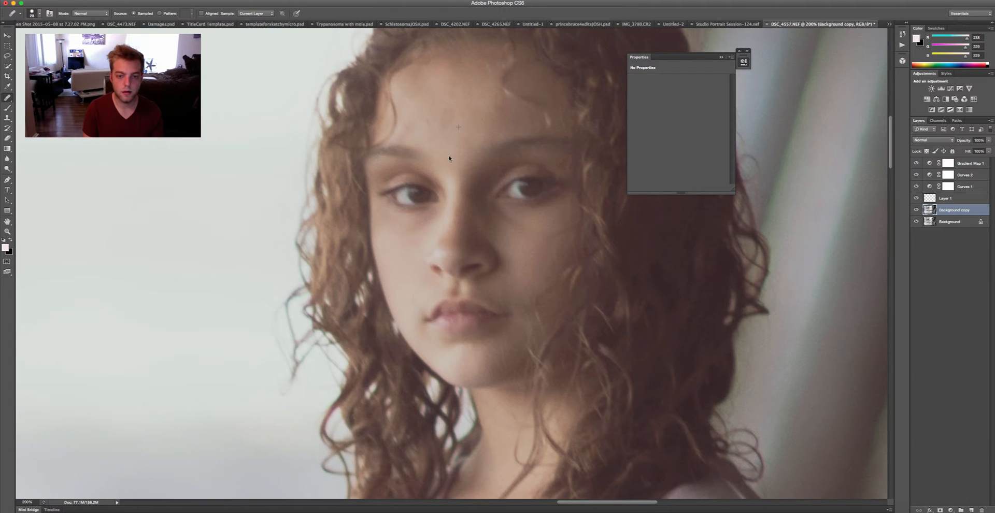
pyautogui.keyDown('alt'); pyautogui.click(453, 129); pyautogui.keyUp('alt')
pyautogui.click(427, 120)
pyautogui.keyDown('alt'); pyautogui.click(419, 118); pyautogui.keyUp('alt')
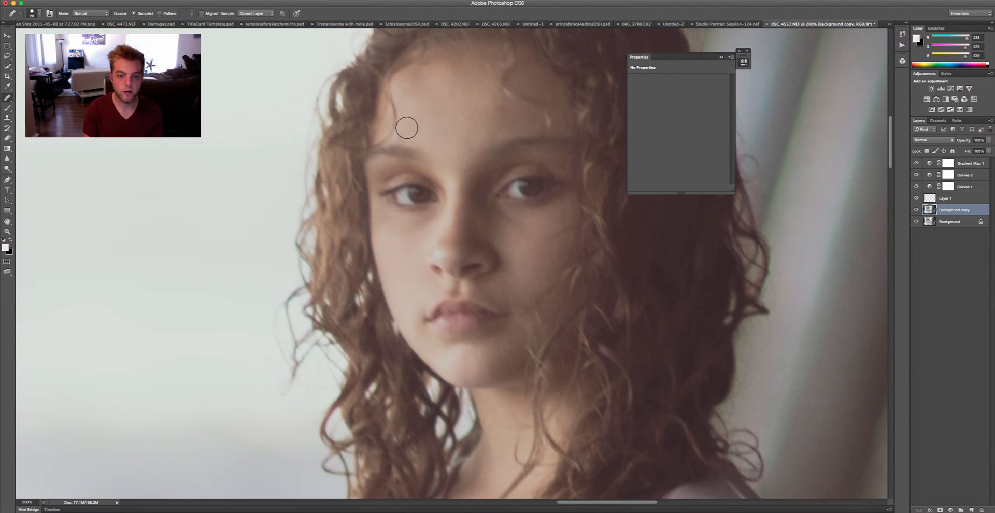
pyautogui.keyDown('alt'); pyautogui.click(485, 124); pyautogui.keyUp('alt')
pyautogui.click(498, 110)
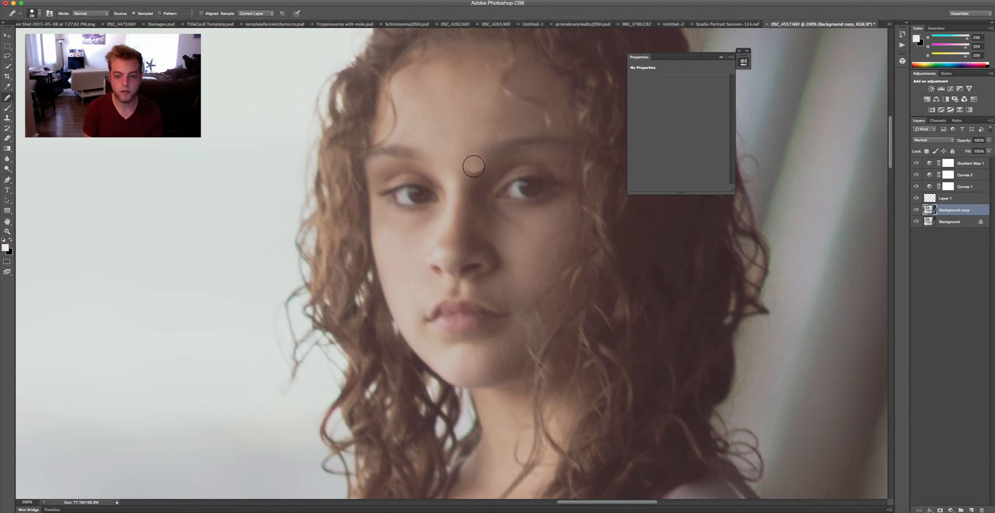
pyautogui.keyDown('alt'); pyautogui.click(435, 95); pyautogui.keyUp('alt')
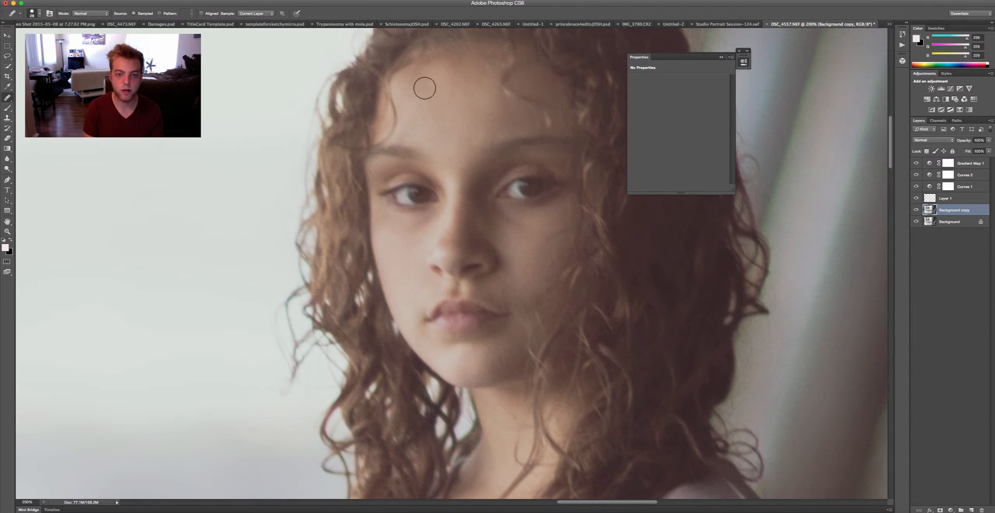
pyautogui.click(431, 131)
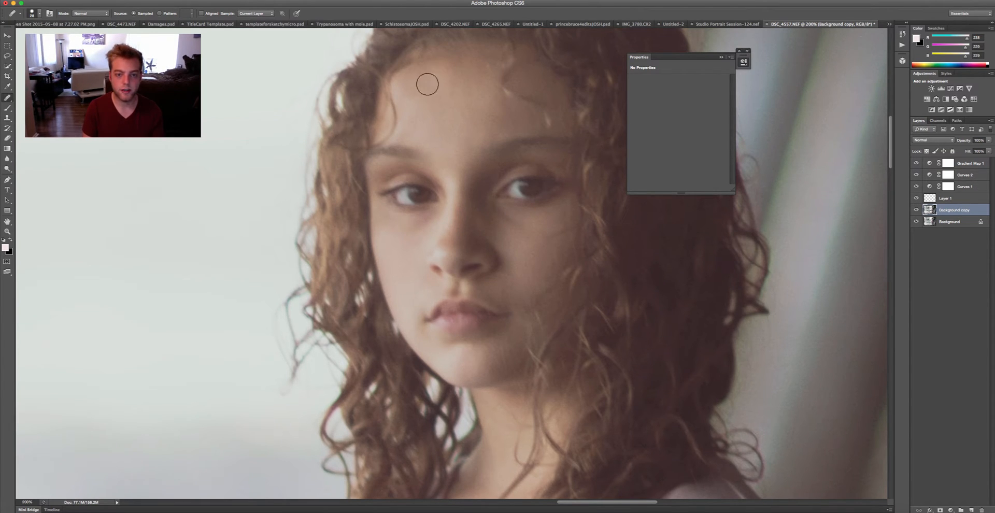
pyautogui.moveTo(458, 75); pyautogui.dragTo(486, 66)
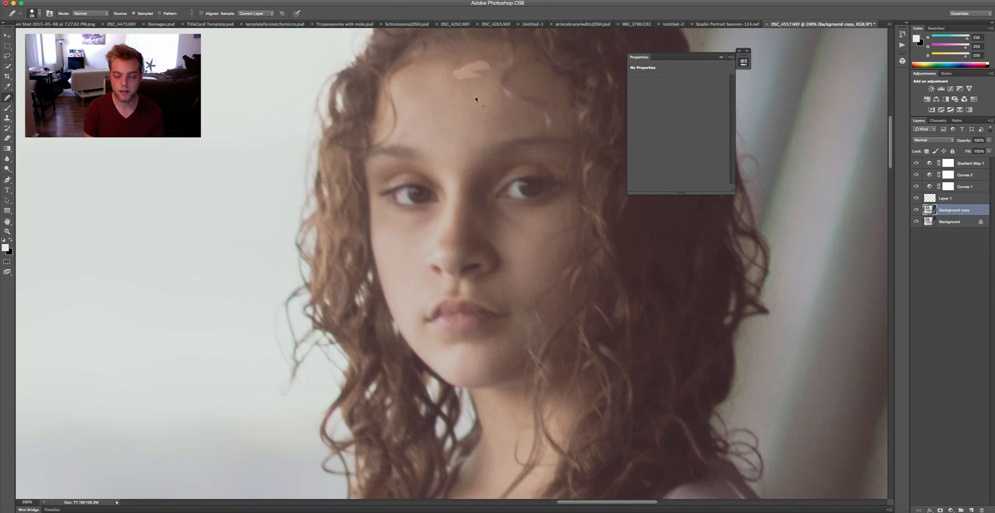
# Shrink the Healing Brush and smooth the skin beneath both of the girl's eyes on Background copy
pyautogui.rightClick(467, 111)
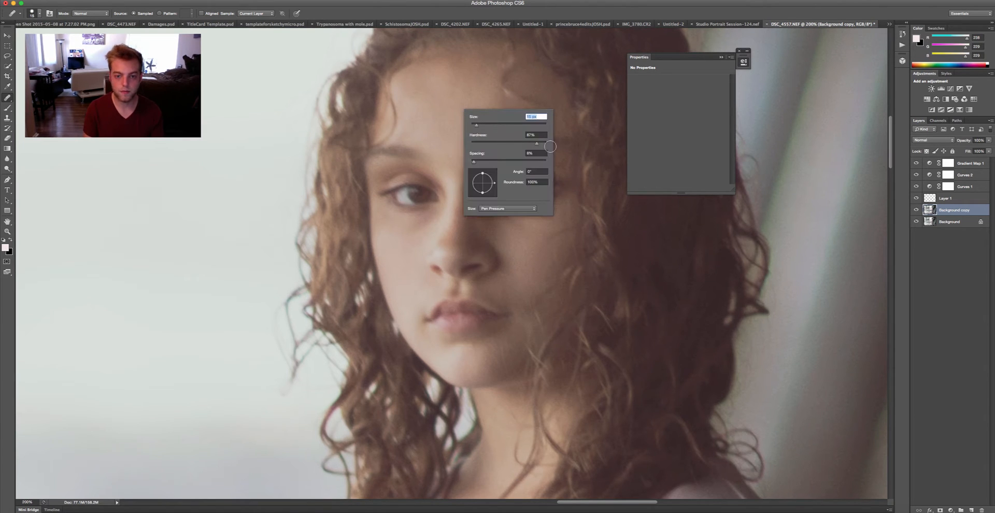
pyautogui.keyDown('alt'); pyautogui.click(398, 236); pyautogui.keyUp('alt')
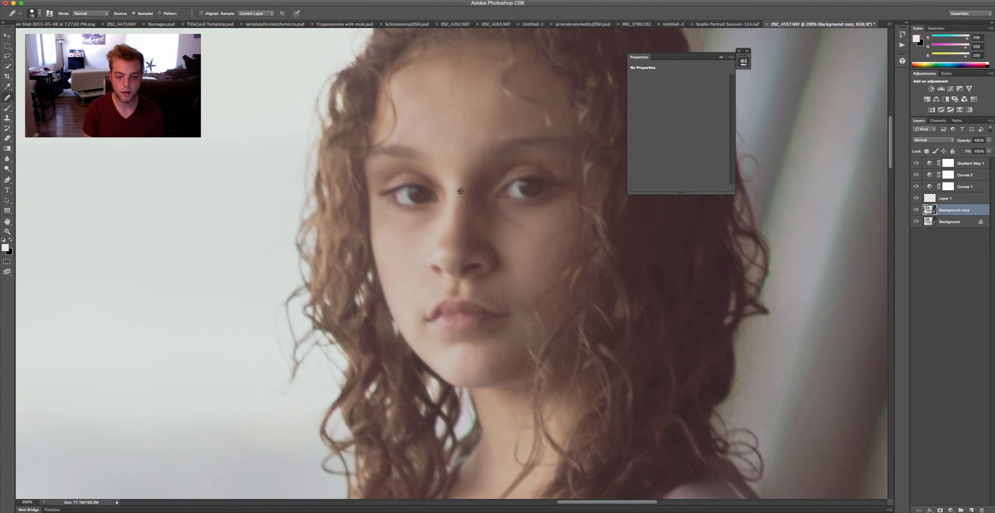
pyautogui.click(945, 199)
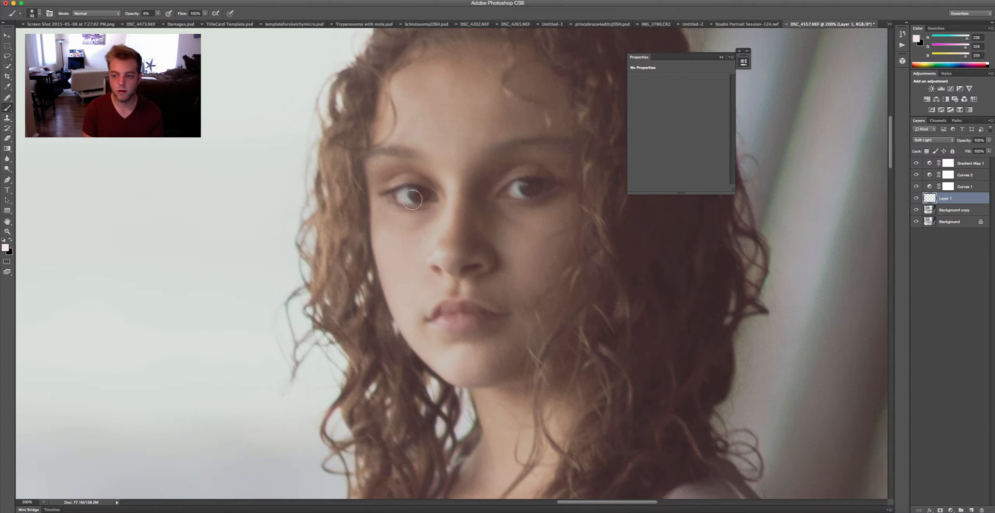
pyautogui.press('b')
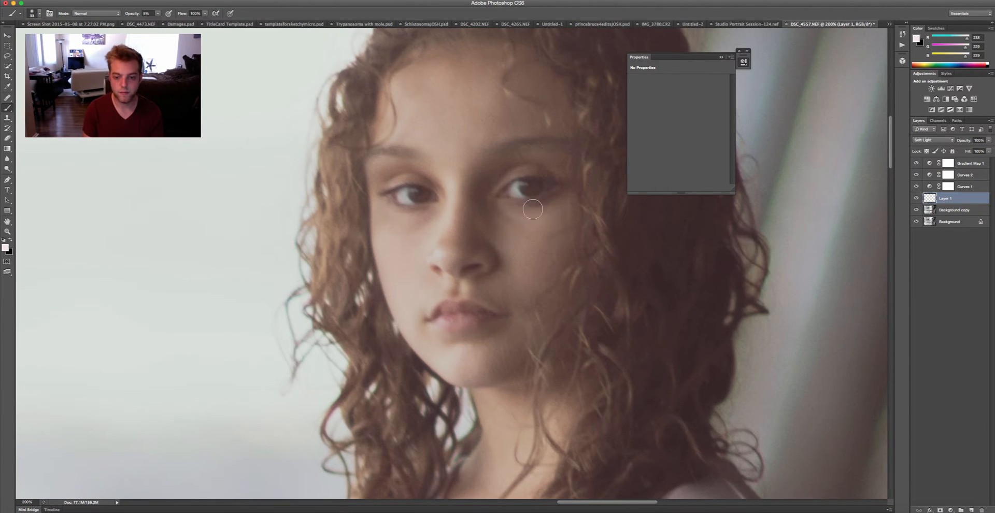
pyautogui.click(945, 210)
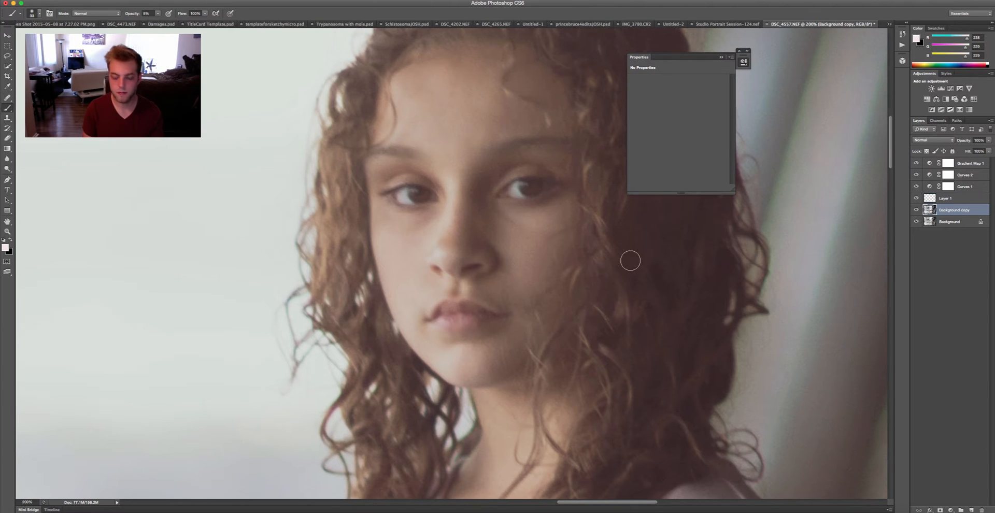
pyautogui.press('j')
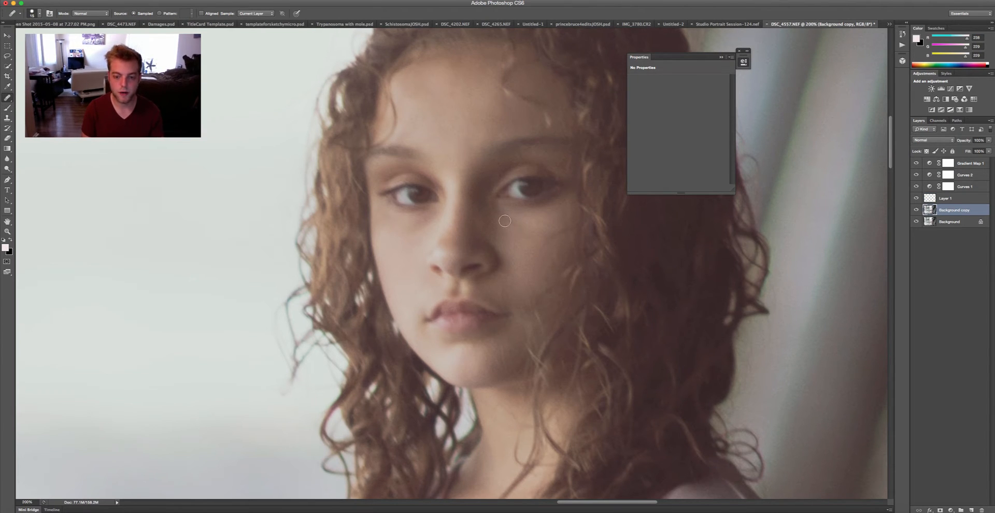
pyautogui.moveTo(506, 214); pyautogui.dragTo(501, 211)
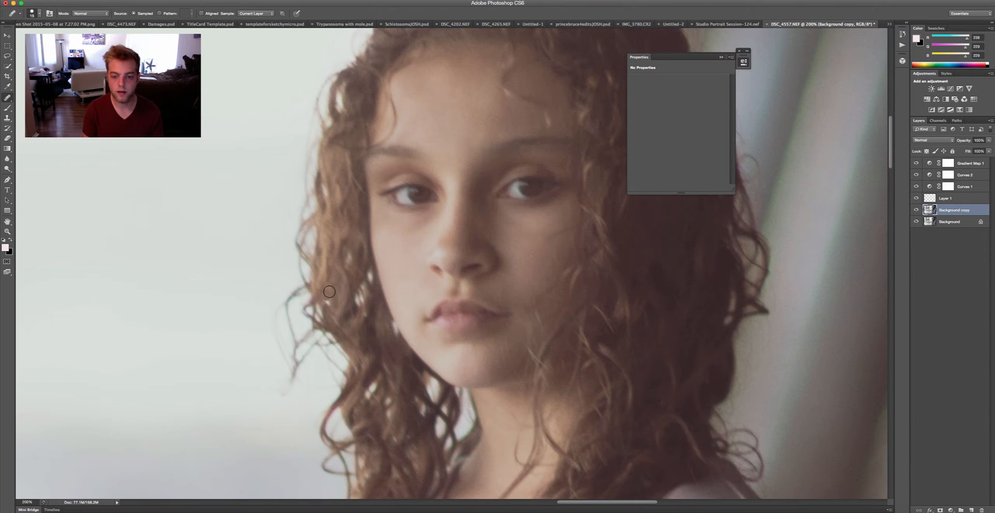
pyautogui.keyDown('alt'); pyautogui.click(416, 245); pyautogui.keyUp('alt')
pyautogui.click(426, 237)
pyautogui.moveTo(413, 229); pyautogui.dragTo(421, 220)
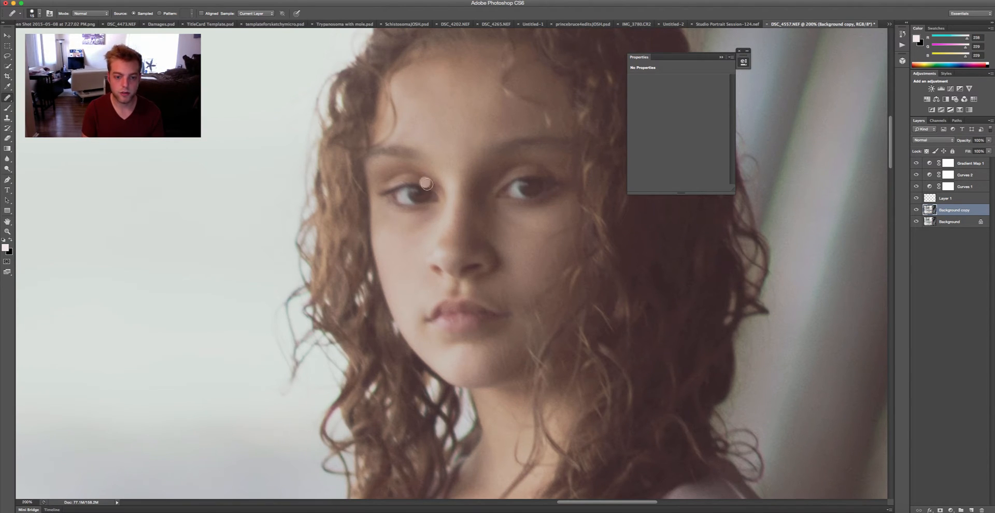
# Shrink the Healing Brush further and sample the skin between the eyebrows for fine retouching near the eye
pyautogui.rightClick(446, 168)
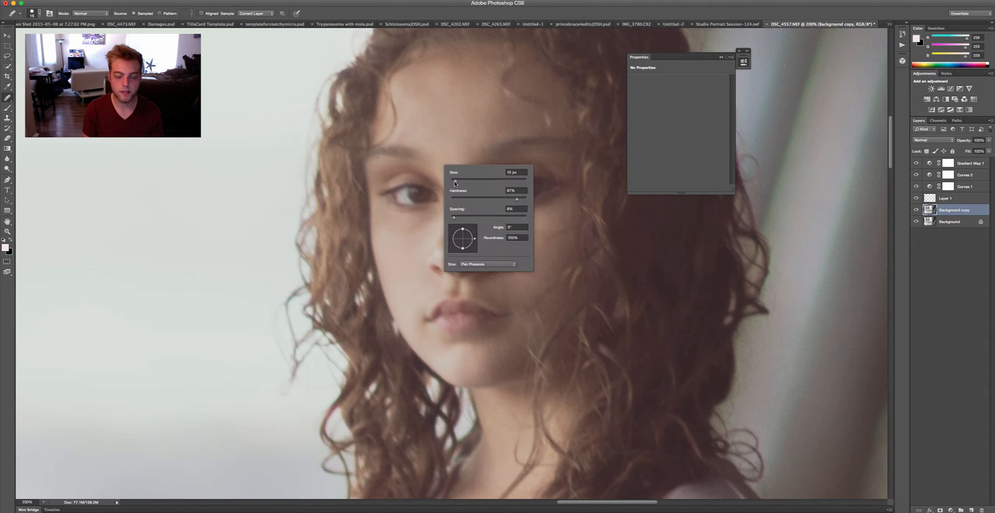
pyautogui.moveTo(454, 183); pyautogui.dragTo(453, 182)
pyautogui.keyDown('alt'); pyautogui.click(440, 155); pyautogui.keyUp('alt')
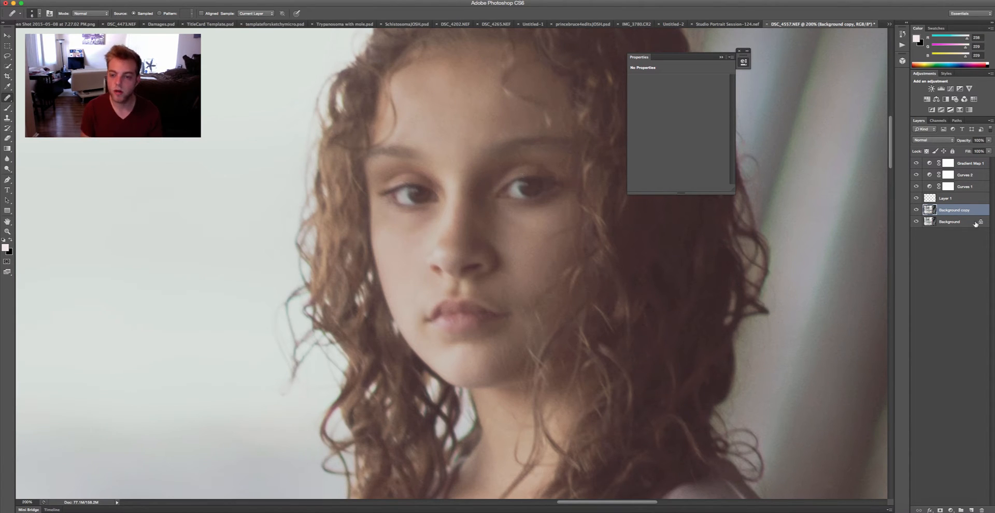
# Add a new empty layer above Layer 1 and prepare the soft Brush for painting on it
pyautogui.click(967, 199)
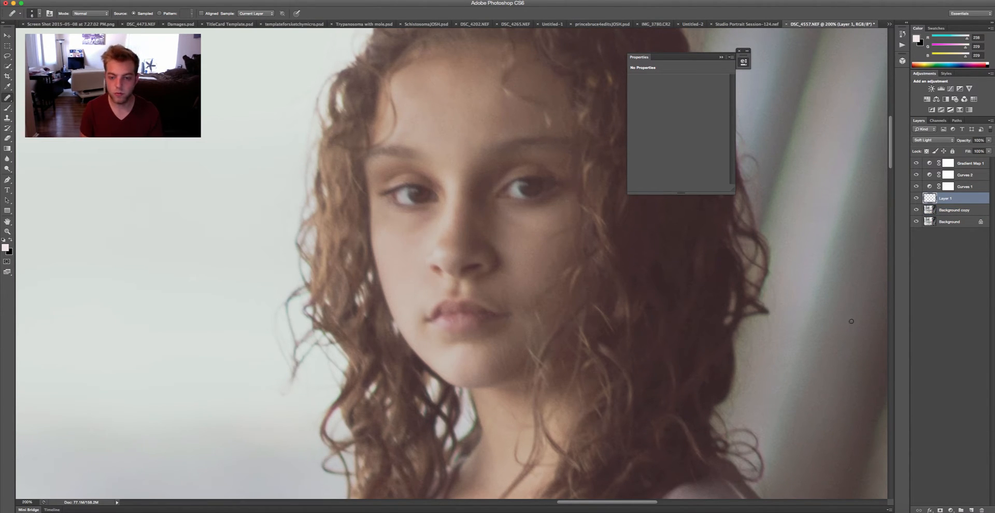
pyautogui.click(971, 510)
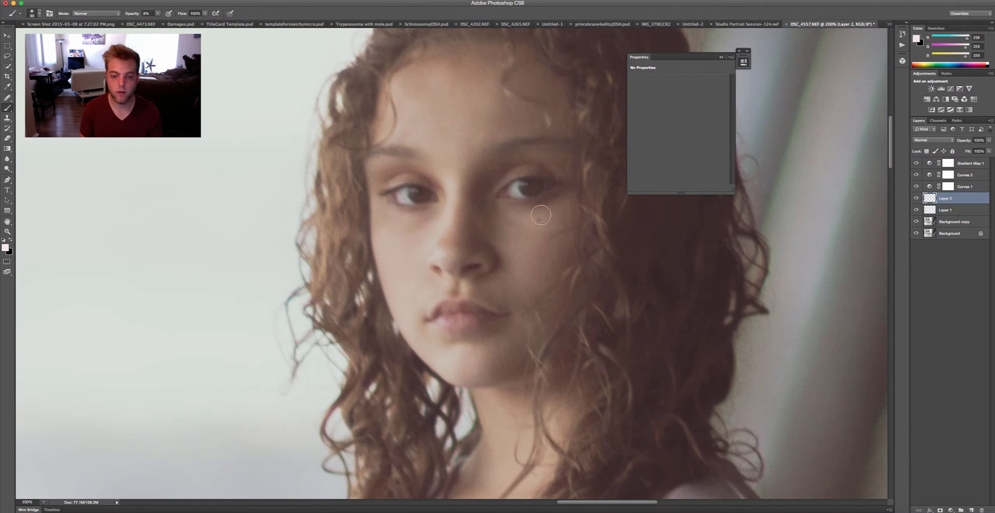
pyautogui.press('b')
pyautogui.rightClick(544, 212)
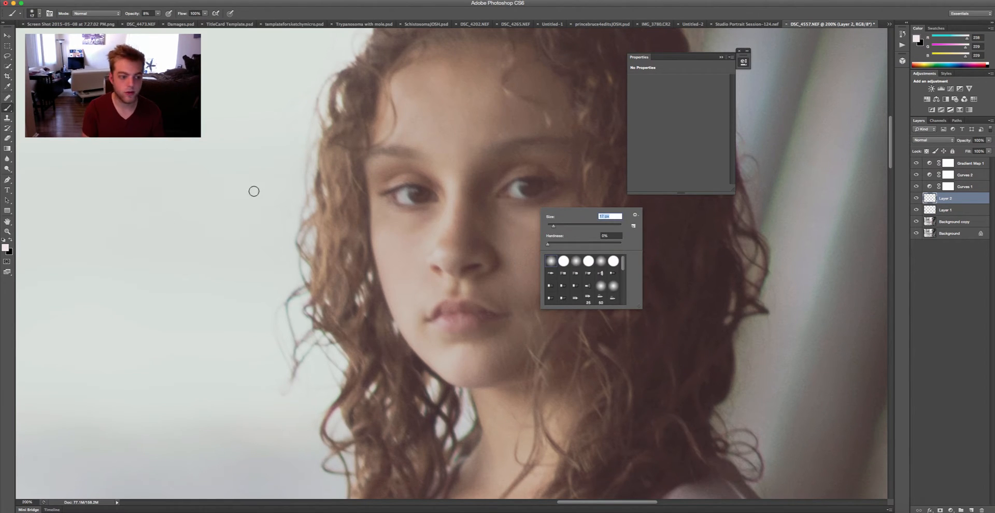
# Set the foreground color to a warm tan (d3bc9c)
pyautogui.click(5, 252)
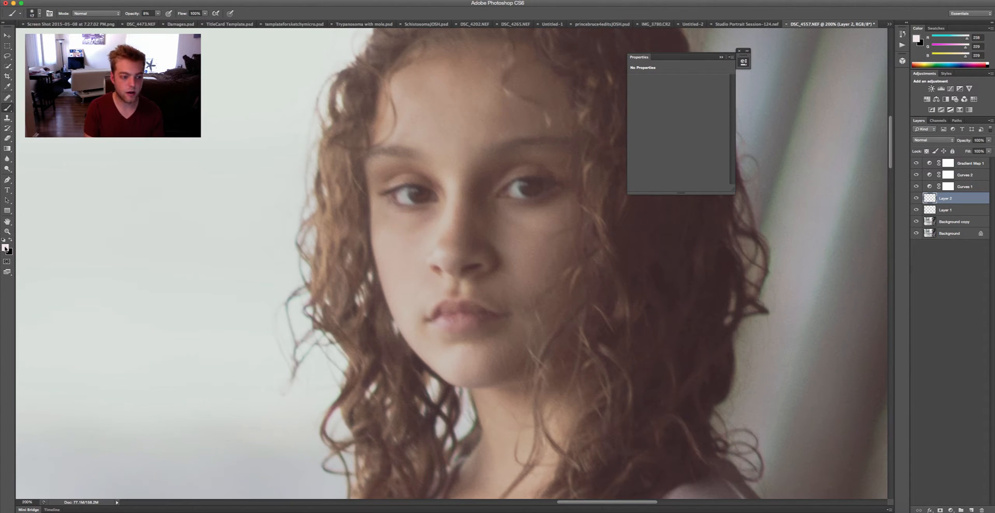
pyautogui.click(6, 249)
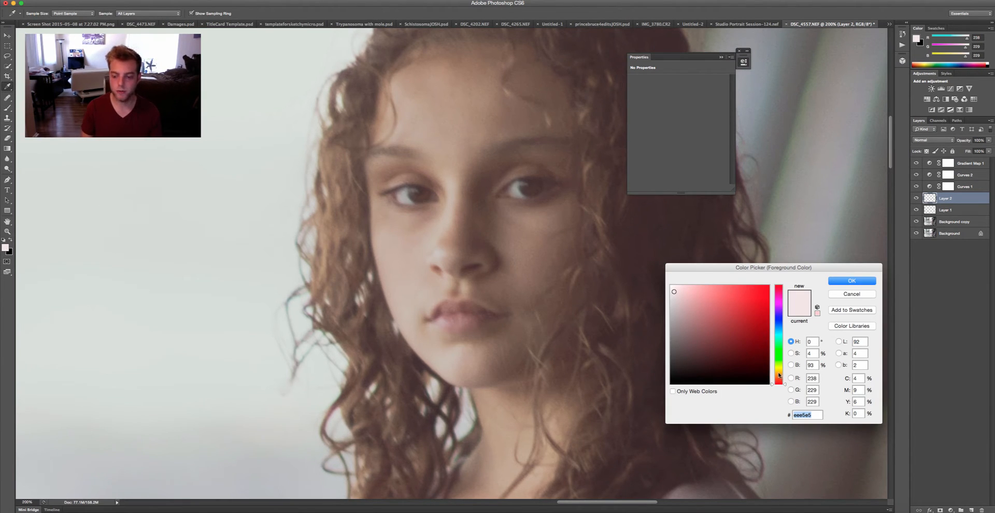
pyautogui.click(779, 374)
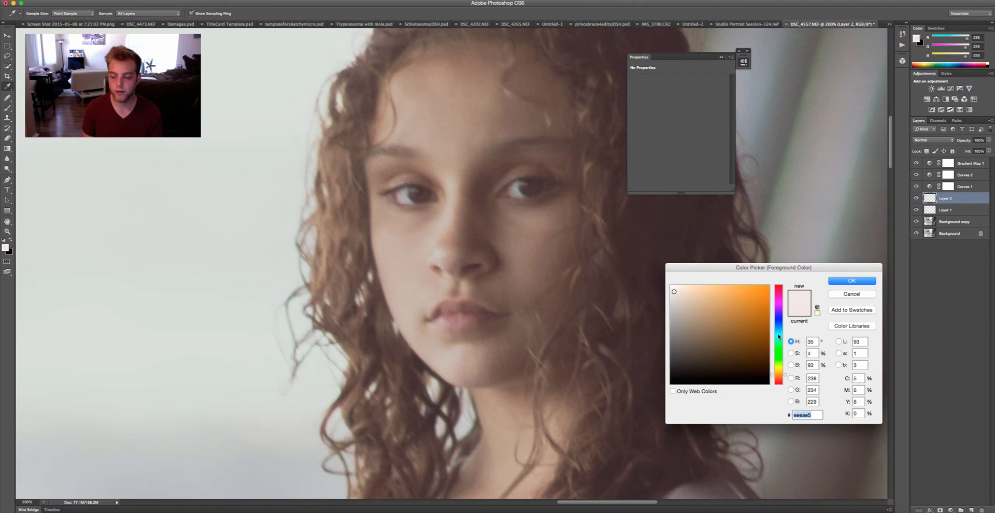
pyautogui.moveTo(749, 360)
pyautogui.mouseDown()
pyautogui.moveTo(711, 297)
pyautogui.moveTo(696, 302)
pyautogui.mouseUp()
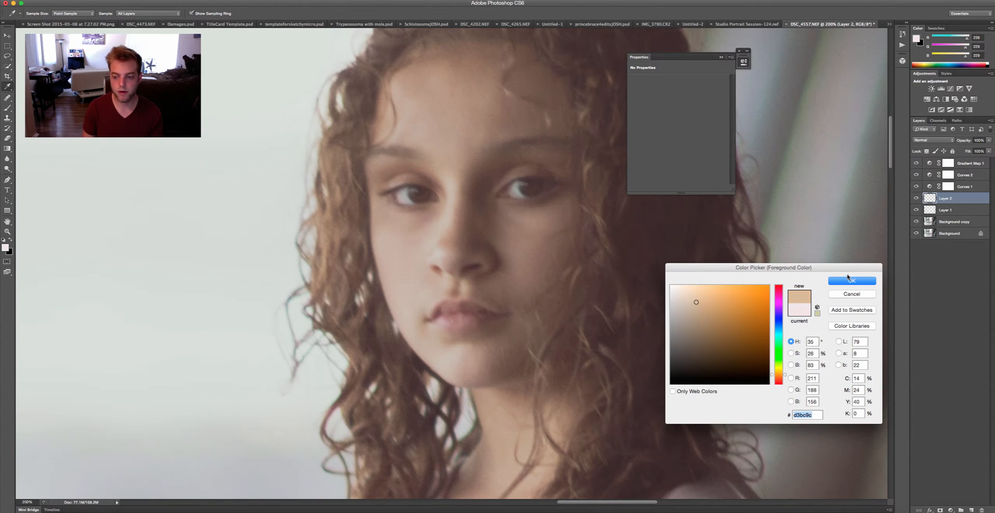
pyautogui.click(848, 278)
# Set Layer 2 to Soft Light, paint the warm tan over the girl's eyes and reduce the brush size for finer detail
pyautogui.press('b')
pyautogui.click(932, 140)
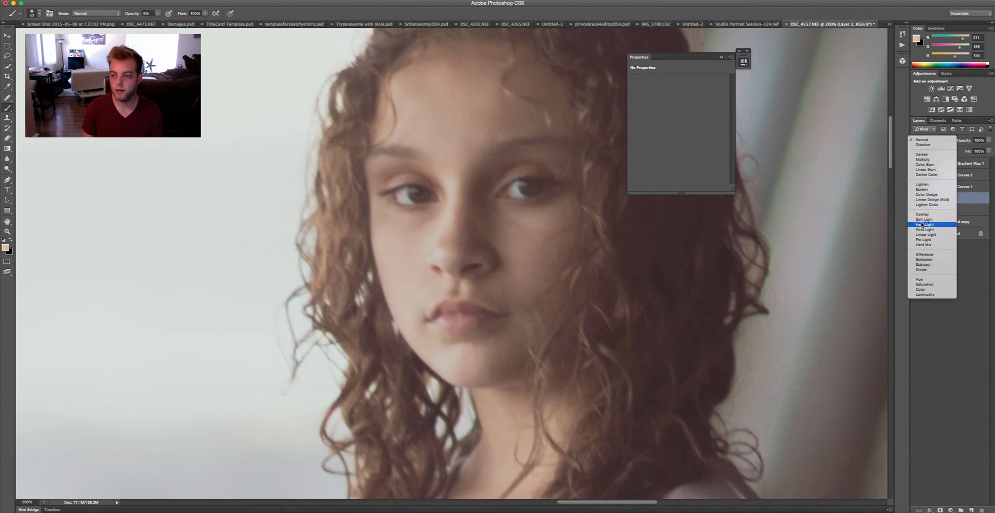
pyautogui.click(923, 219)
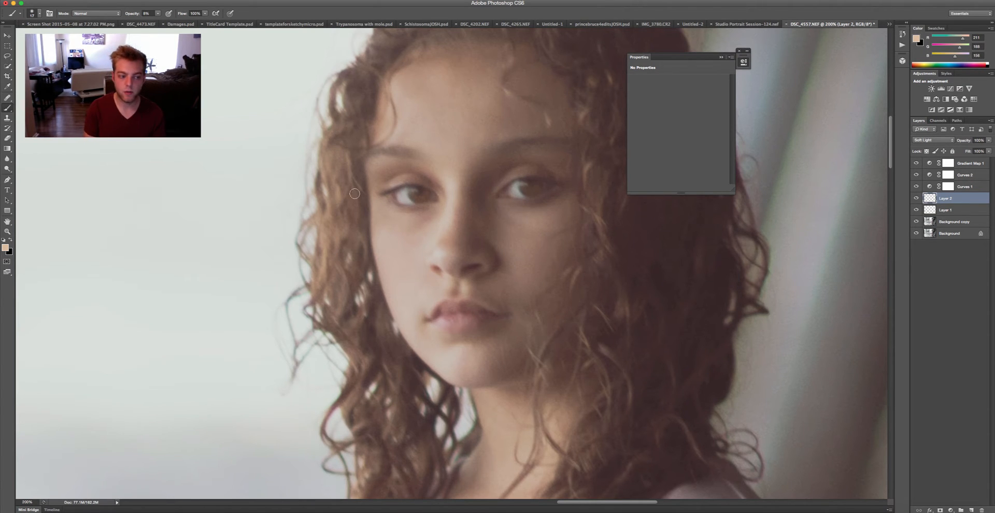
pyautogui.click(10, 240)
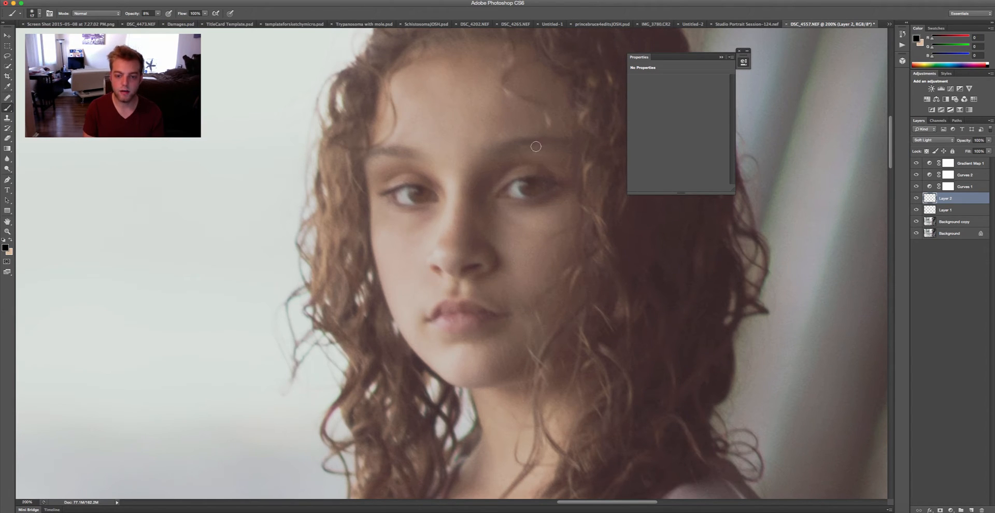
pyautogui.press('x')
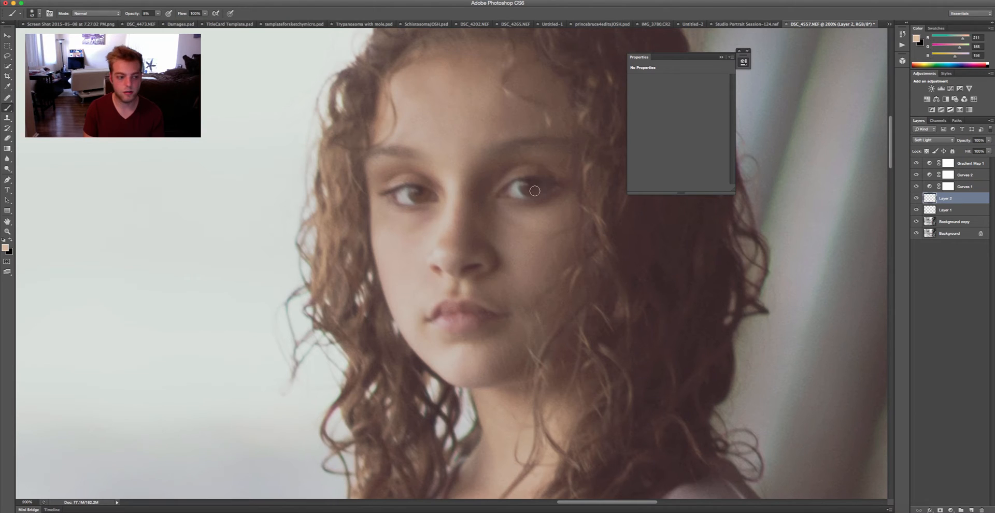
pyautogui.rightClick(534, 164)
pyautogui.moveTo(548, 180); pyautogui.dragTo(548, 182)
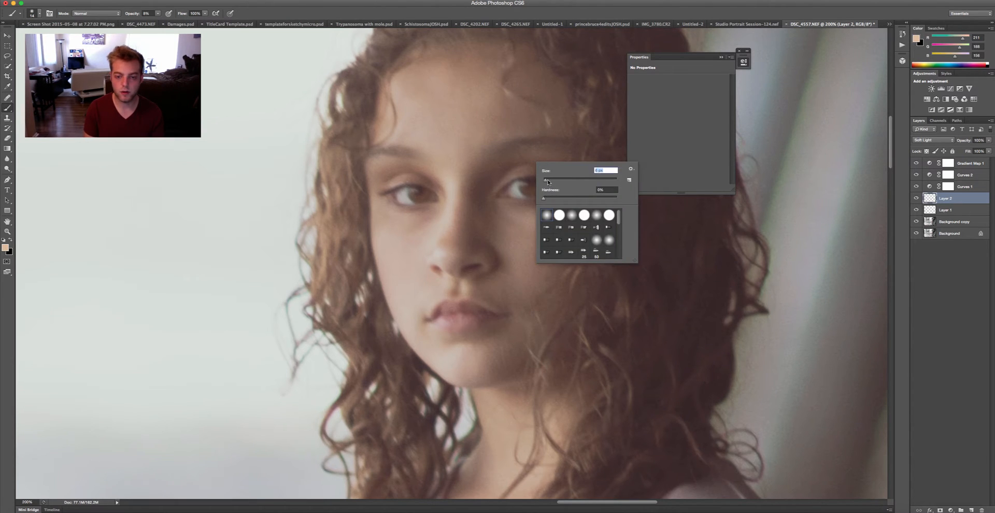
# Set the foreground color to white and add a new layer directly below Curves 1 with the Overlay blend mode
pyautogui.click(5, 240)
pyautogui.press('x')
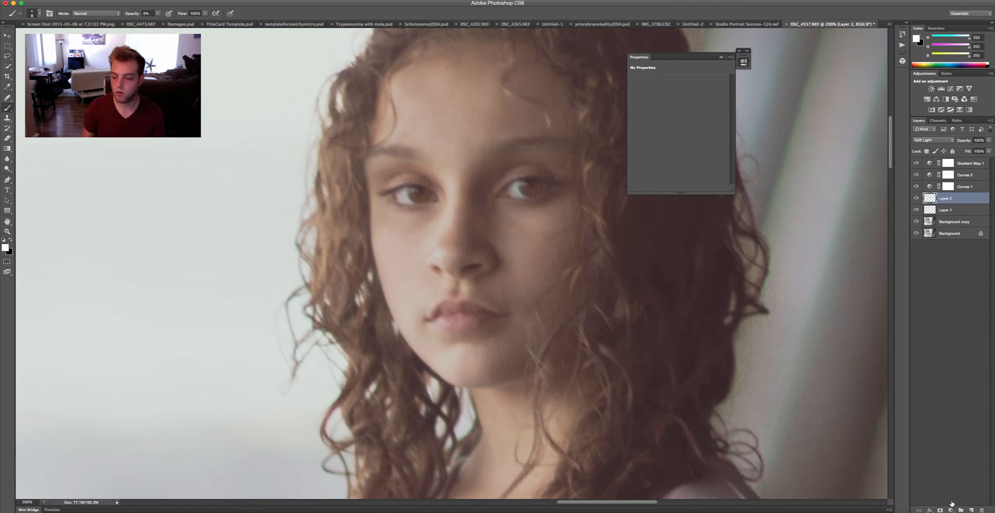
pyautogui.click(971, 509)
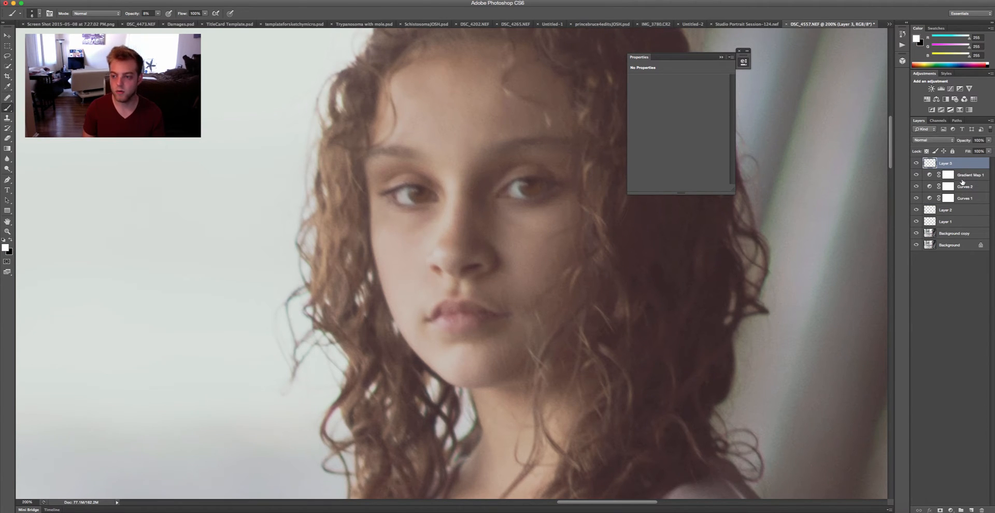
pyautogui.moveTo(963, 182); pyautogui.dragTo(959, 202)
pyautogui.click(933, 140)
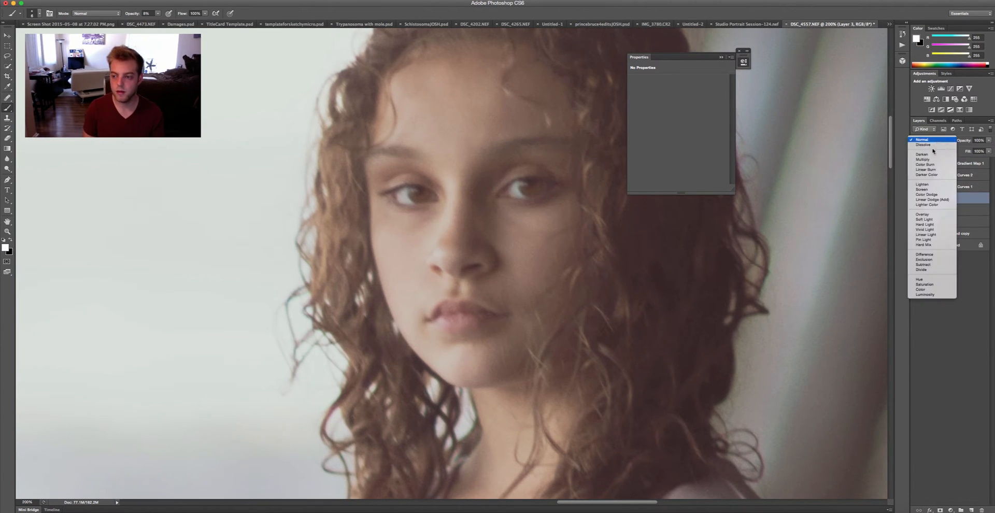
pyautogui.click(923, 214)
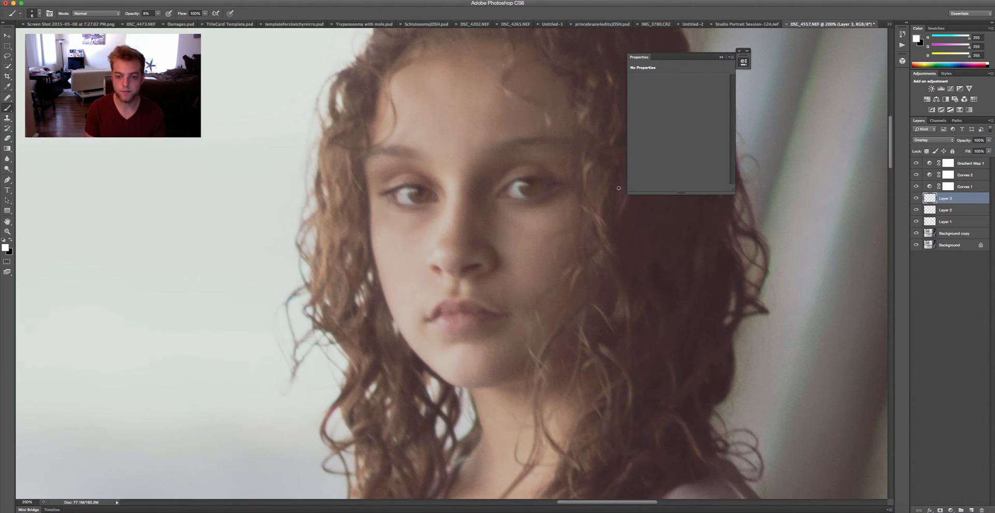
# Switch the paint color to black and darken the girl's eyebrows on the Overlay layer
pyautogui.press('z')
pyautogui.press('b')
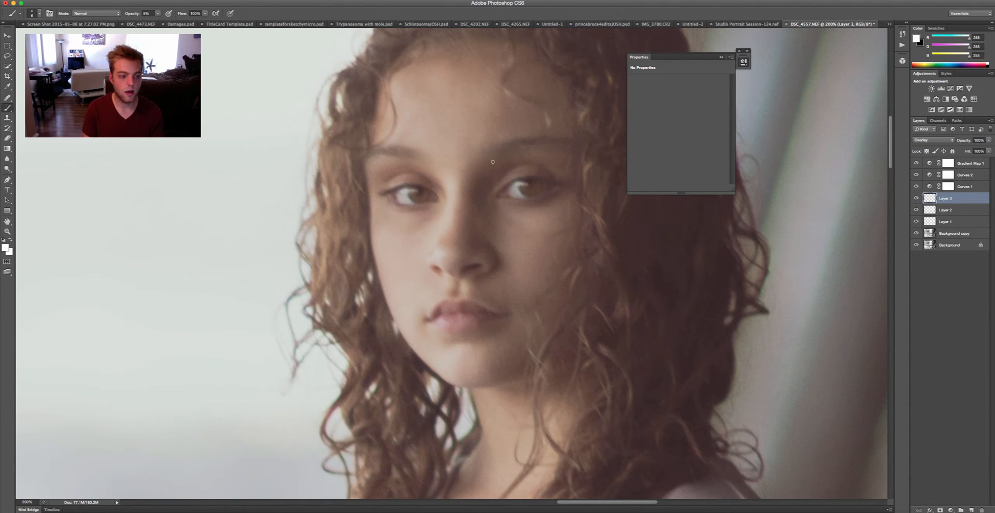
pyautogui.press('x')
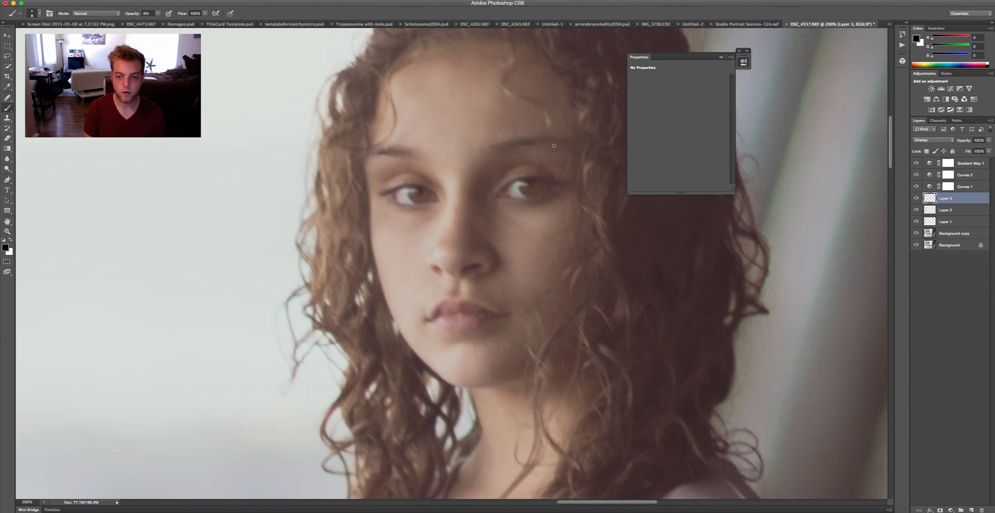
# Add a new empty layer and place it between Layer 2 and Layer 3
pyautogui.press('z')
pyautogui.rightClick(518, 161)
pyautogui.click(524, 165)
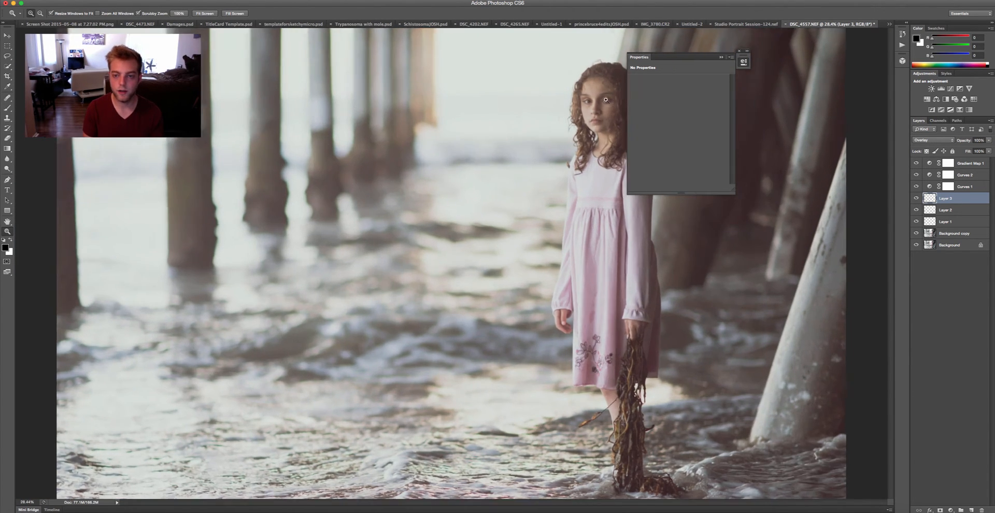
pyautogui.click(592, 129)
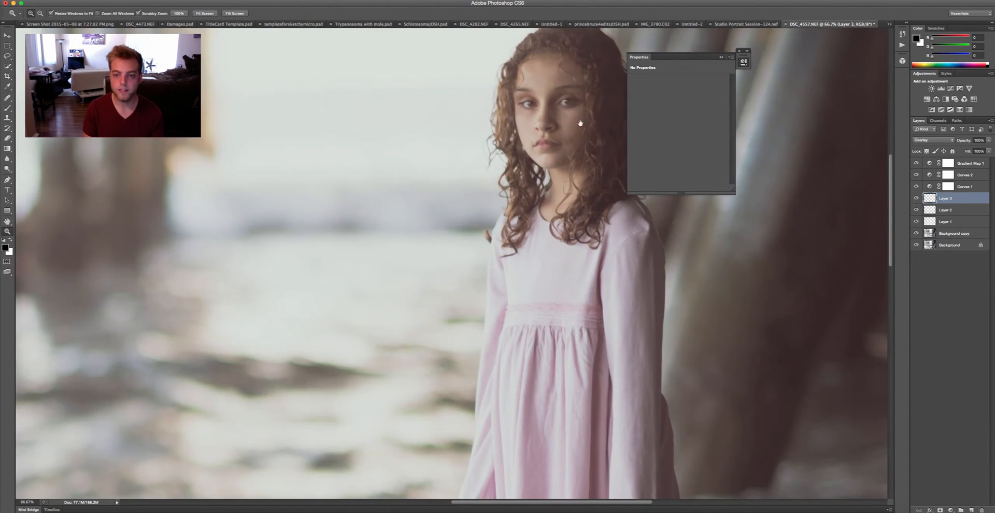
pyautogui.moveTo(574, 127); pyautogui.dragTo(522, 169)
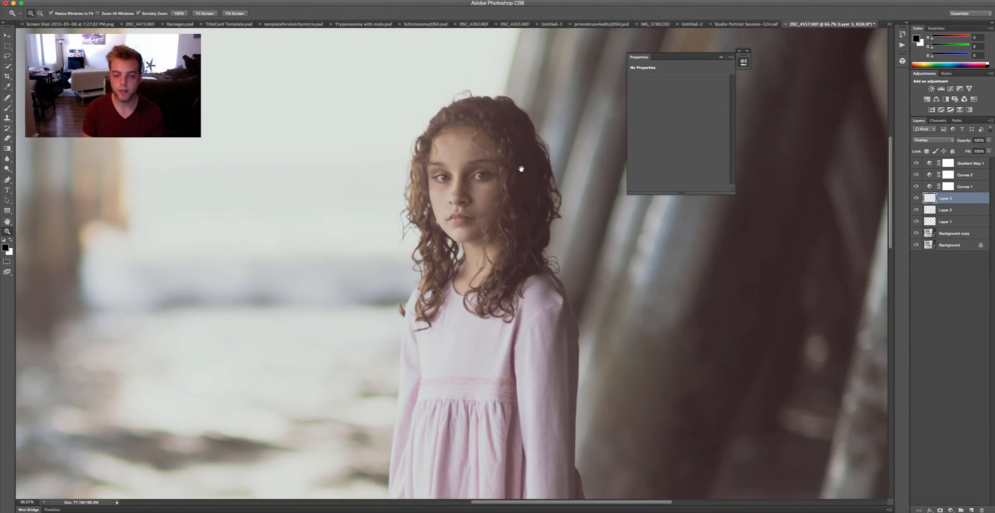
pyautogui.click(970, 510)
pyautogui.moveTo(958, 201); pyautogui.dragTo(955, 218)
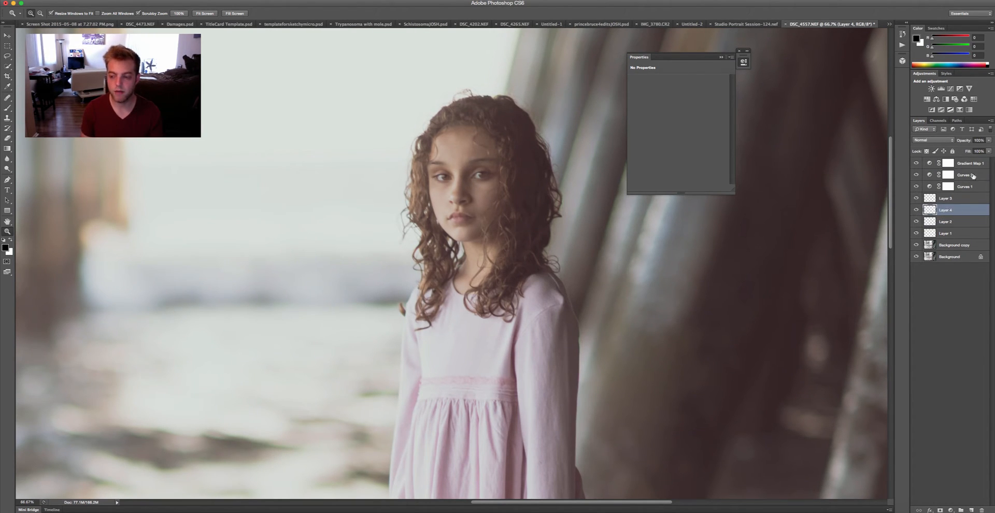
# Enlarge the soft Brush to 165 px, sample the dark brown of the hair and lighten the foreground color to a8887d
pyautogui.press('b')
pyautogui.rightClick(540, 125)
pyautogui.moveTo(558, 135); pyautogui.dragTo(582, 131)
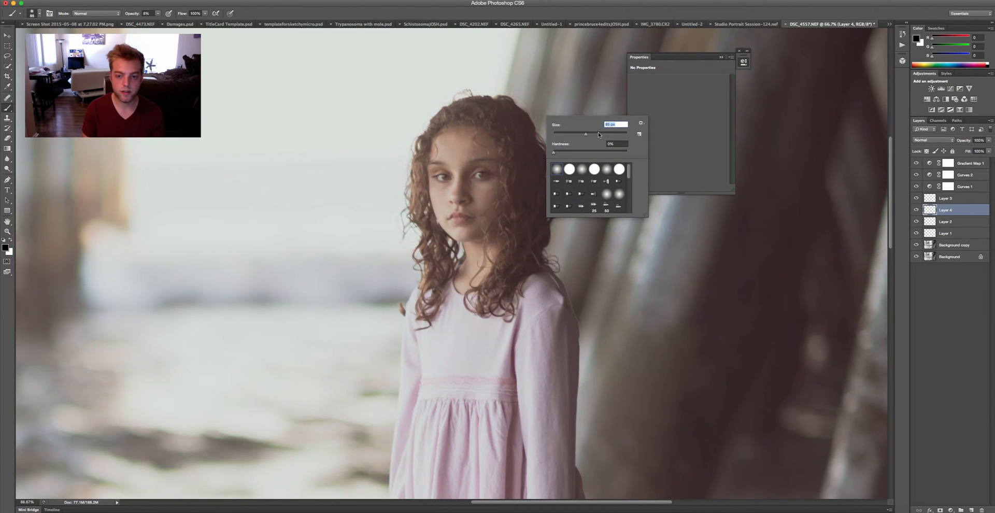
pyautogui.keyDown('alt'); pyautogui.click(510, 194); pyautogui.keyUp('alt')
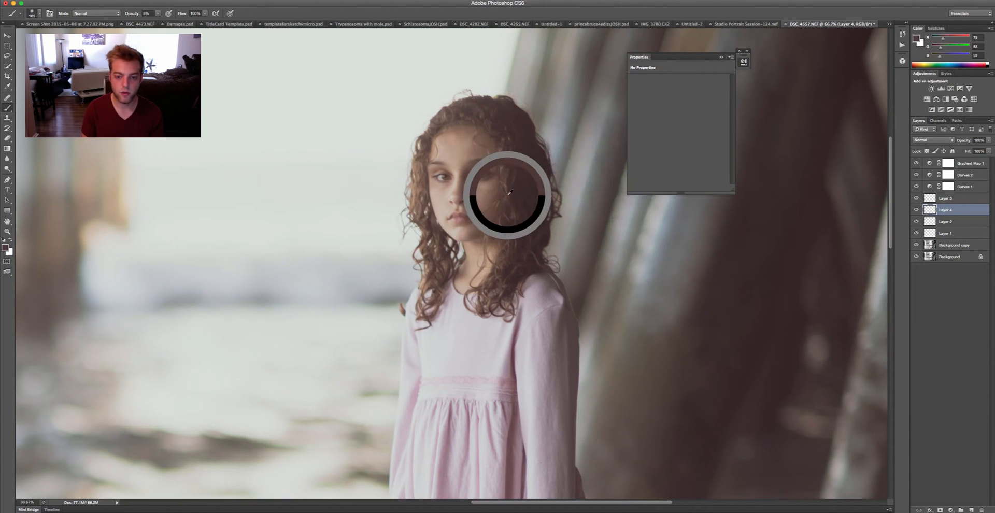
pyautogui.click(10, 252)
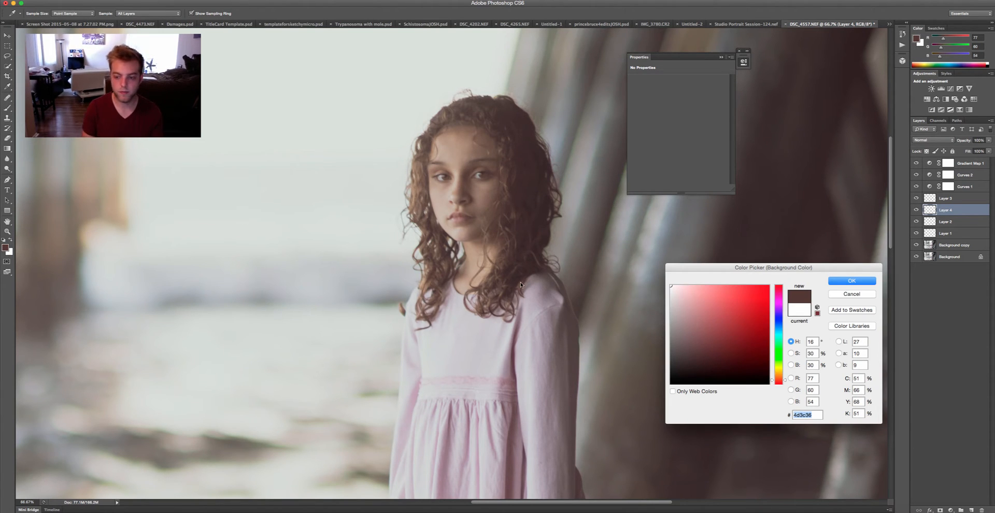
pyautogui.click(851, 294)
pyautogui.click(6, 248)
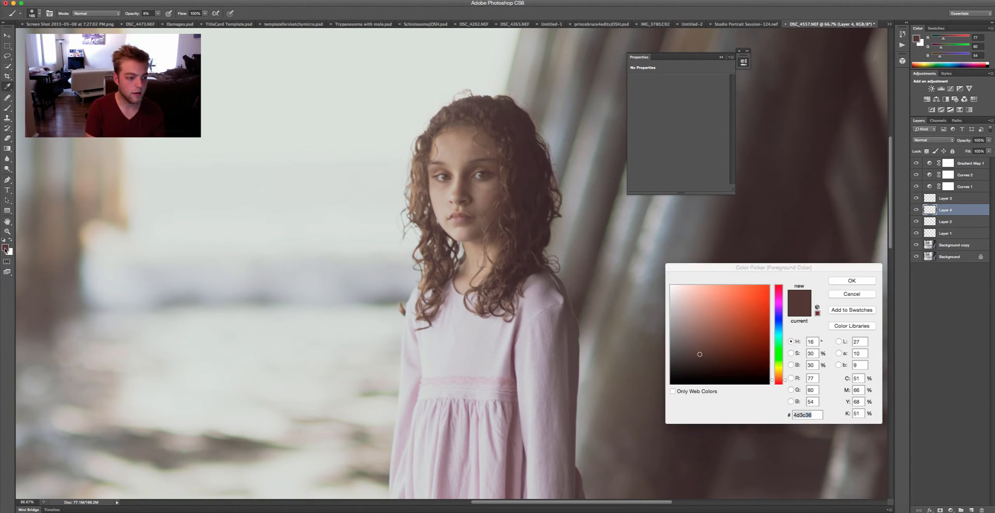
pyautogui.moveTo(701, 352); pyautogui.dragTo(695, 316)
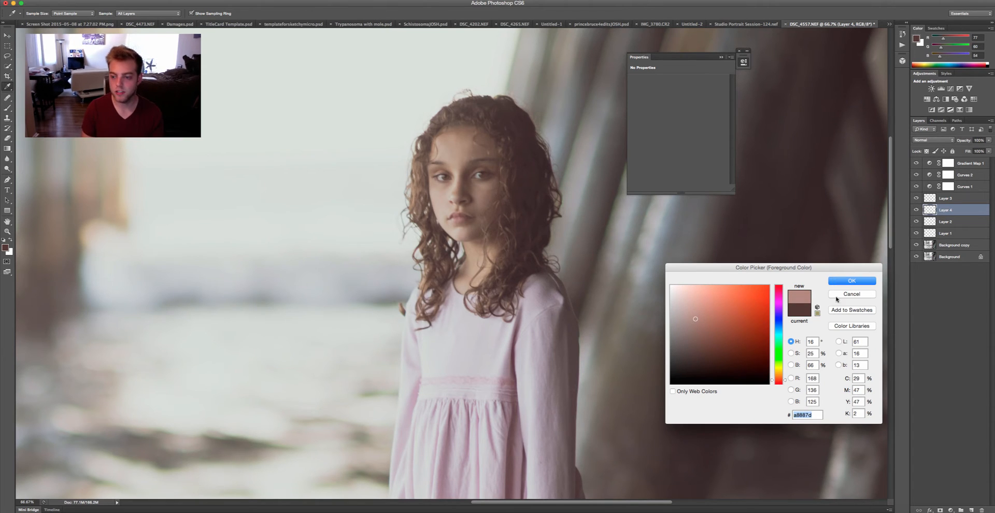
pyautogui.click(852, 281)
# Set Layer 4 to Soft Light and paint the light brown over the girl's hair, reducing the brush size for finer areas
pyautogui.click(933, 140)
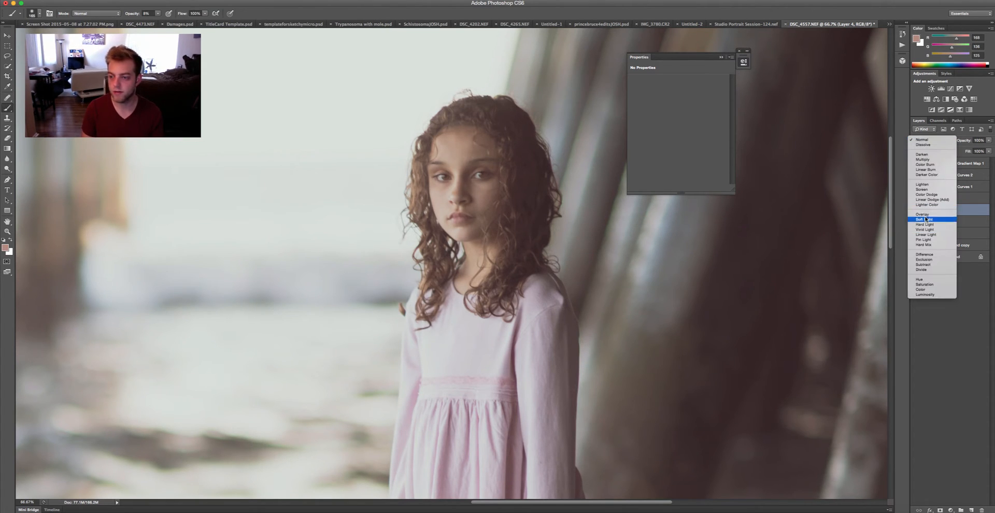
pyautogui.click(927, 220)
pyautogui.rightClick(518, 130)
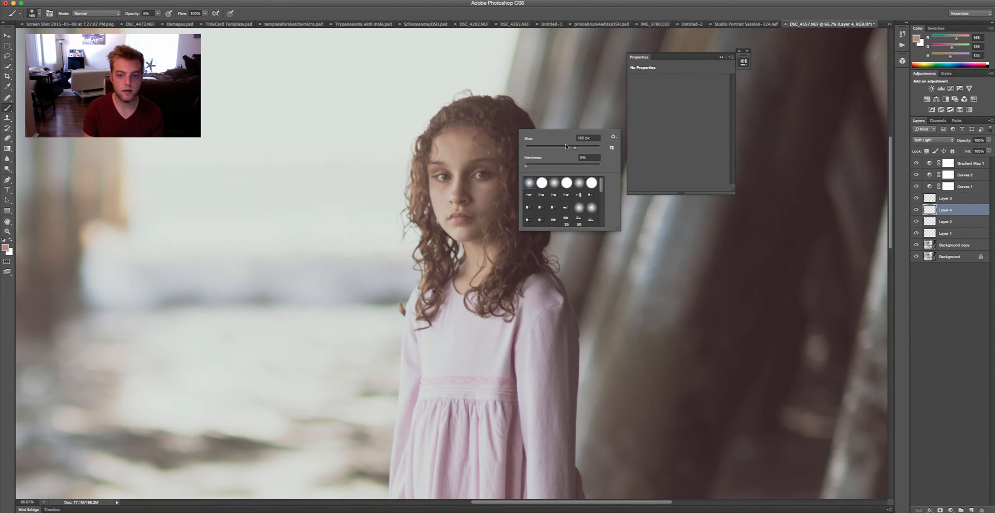
pyautogui.click(566, 146)
pyautogui.click(504, 114)
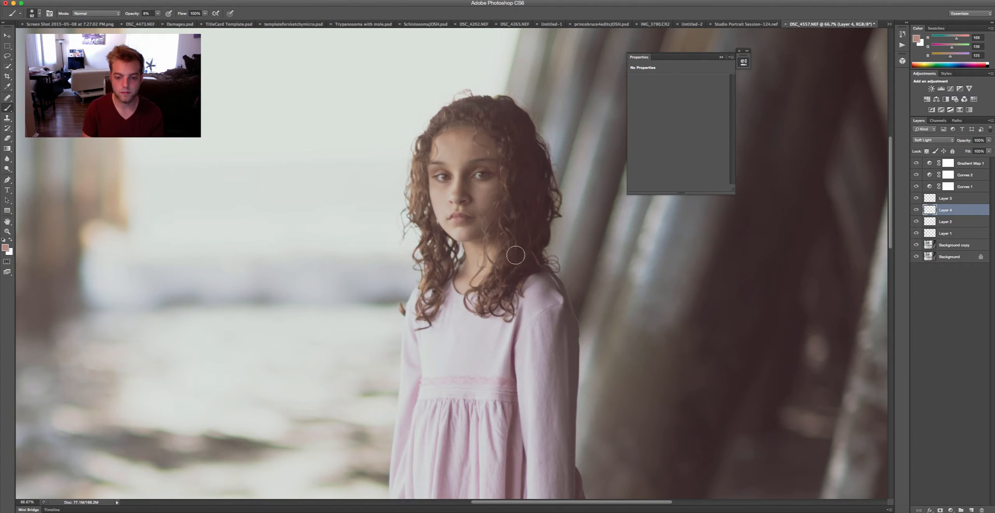
pyautogui.rightClick(428, 127)
pyautogui.moveTo(479, 141); pyautogui.dragTo(473, 140)
pyautogui.click(431, 133)
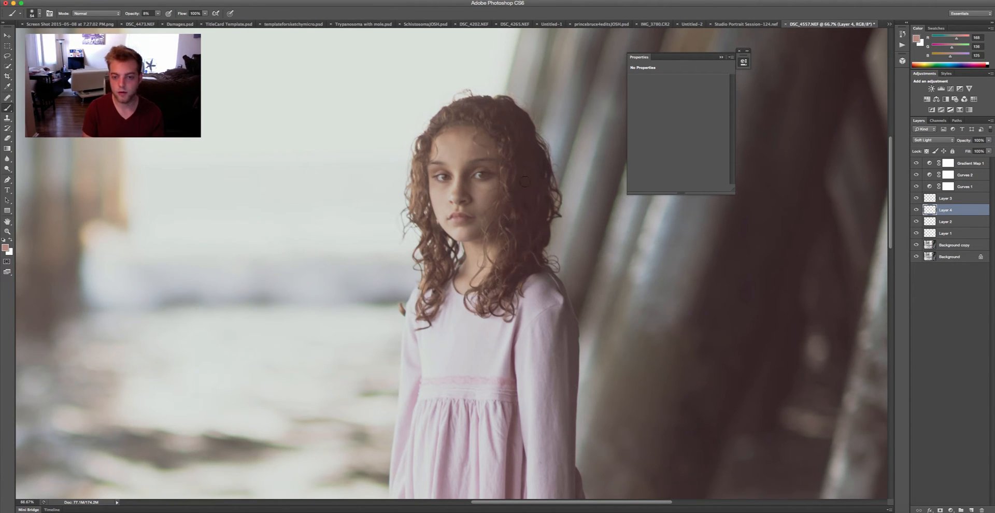
# Add a new Curves adjustment layer and place it directly below Curves 1
pyautogui.click(951, 510)
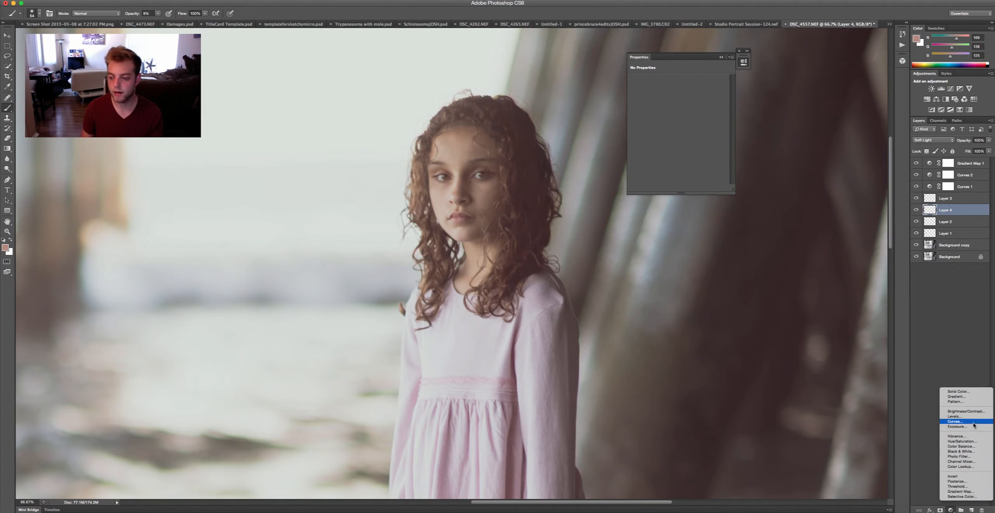
pyautogui.click(973, 422)
pyautogui.moveTo(972, 198); pyautogui.dragTo(980, 195)
# Raise the upper part of the Curves 3 curve to strongly brighten the image, and invert its mask to black
pyautogui.moveTo(698, 120); pyautogui.dragTo(725, 67)
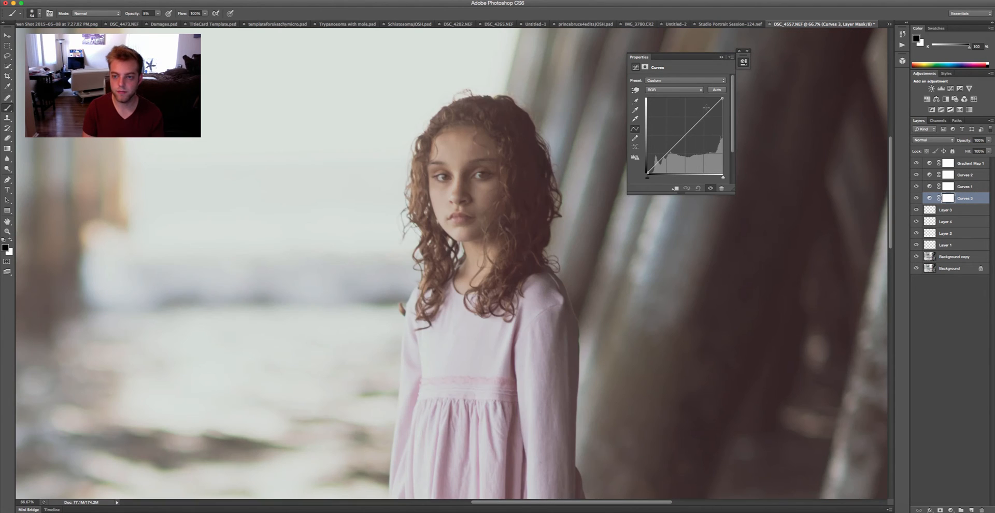
pyautogui.moveTo(690, 131); pyautogui.dragTo(713, 66)
pyautogui.moveTo(697, 123); pyautogui.dragTo(703, 96)
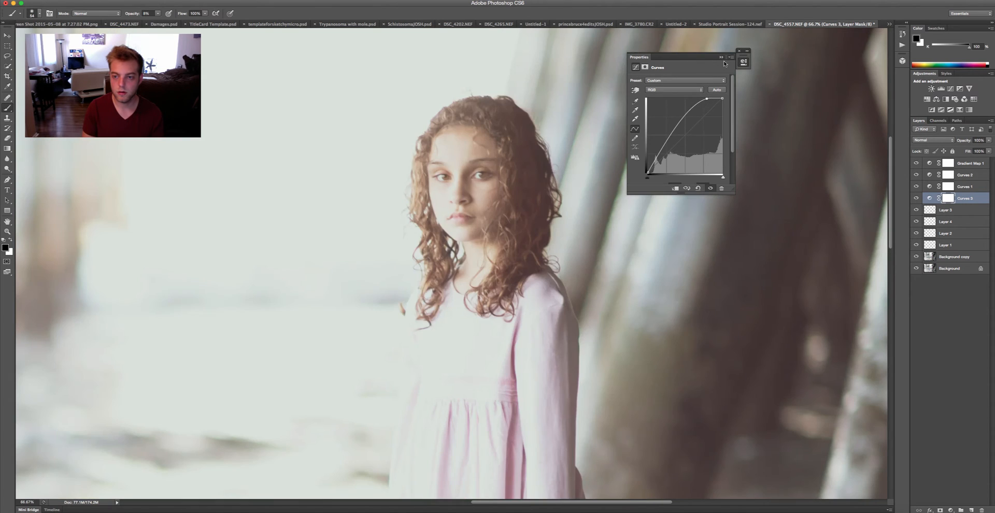
pyautogui.click(721, 57)
pyautogui.hotkey('ctrl', 'i')
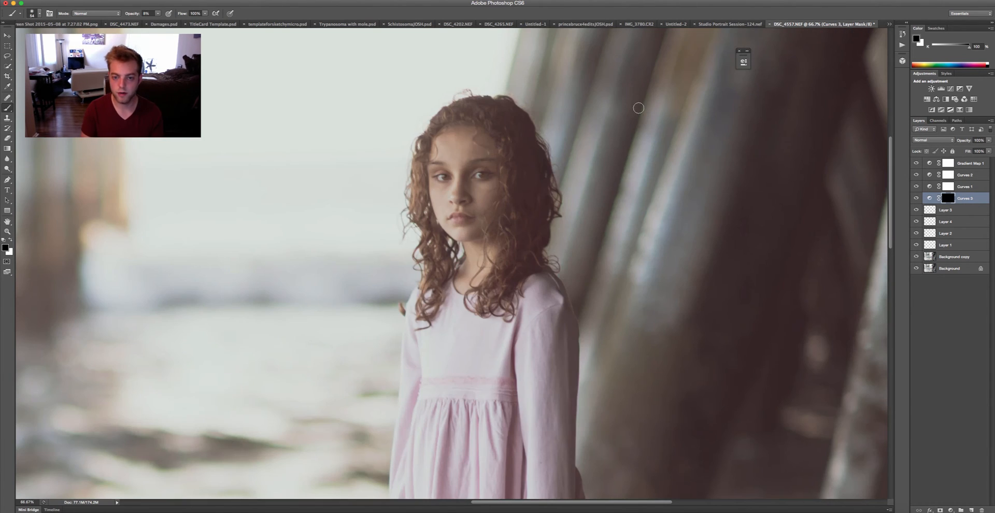
# Paint bright highlights along the hair strands in white on the Curves 3 mask, using a very small brush at 100% opacity
pyautogui.rightClick(551, 199)
pyautogui.moveTo(542, 208); pyautogui.dragTo(537, 207)
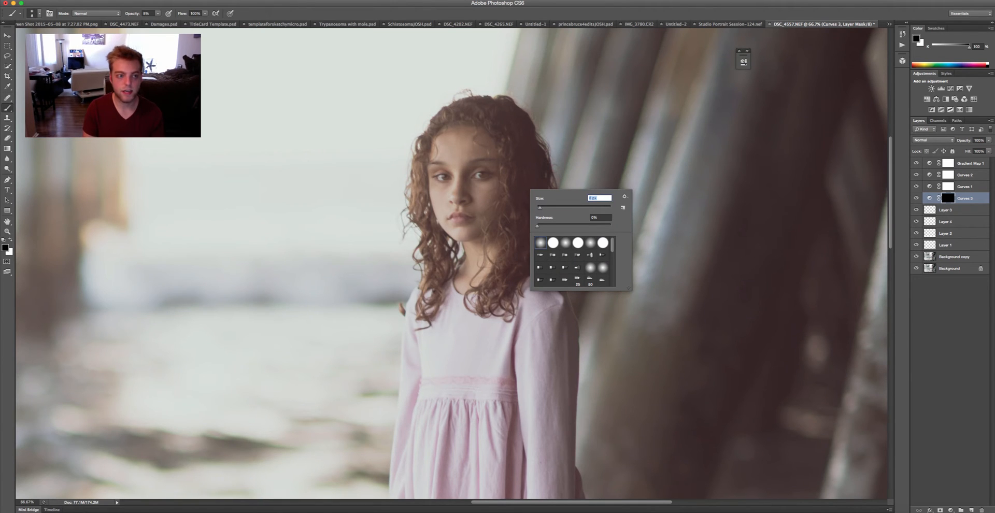
pyautogui.press('Return')
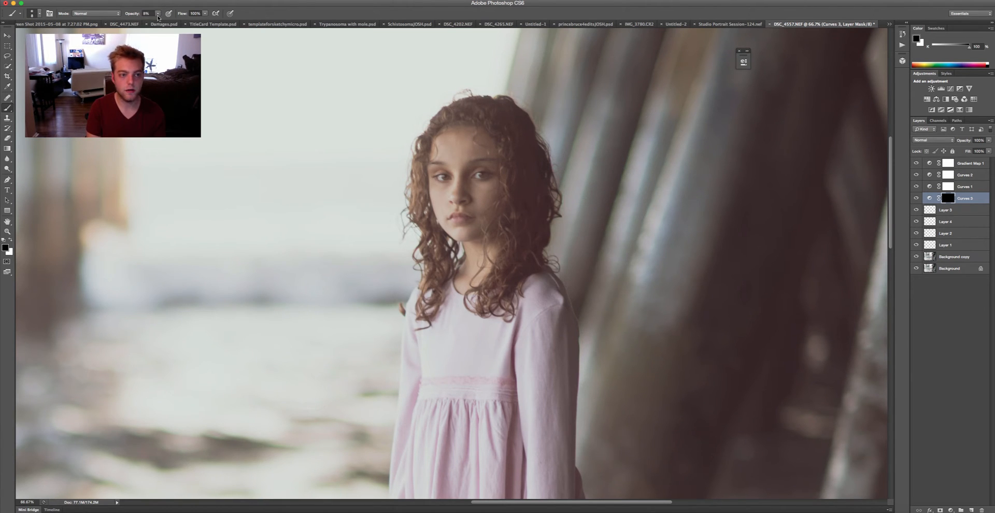
pyautogui.click(157, 15)
pyautogui.moveTo(163, 21); pyautogui.dragTo(214, 21)
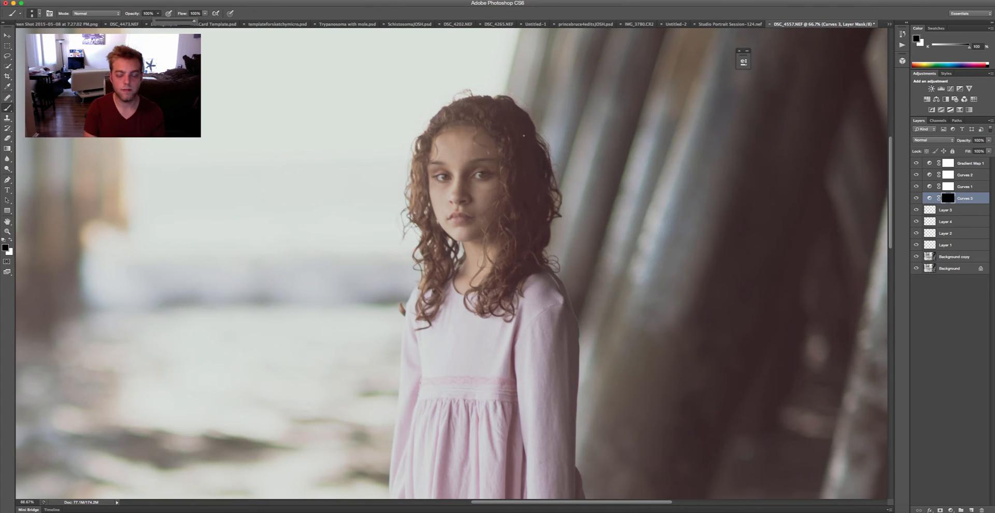
pyautogui.press('Return')
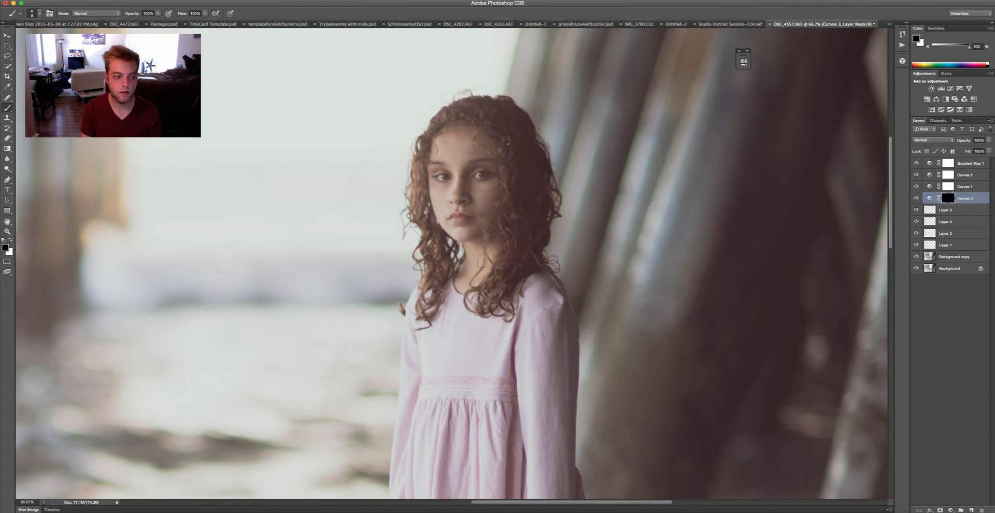
pyautogui.press('x')
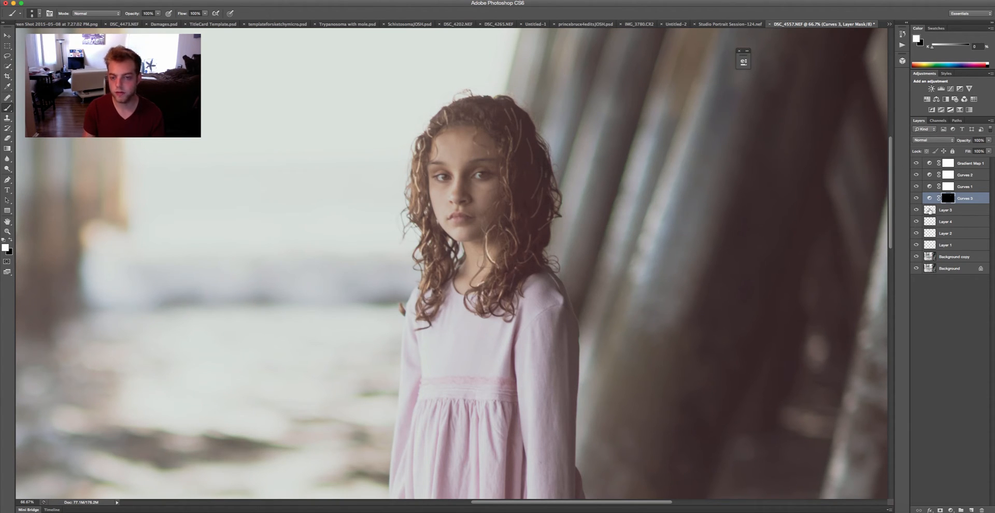
# Feather the Curves 3 layer mask to soften the painted hair highlights
pyautogui.doubleClick(948, 198)
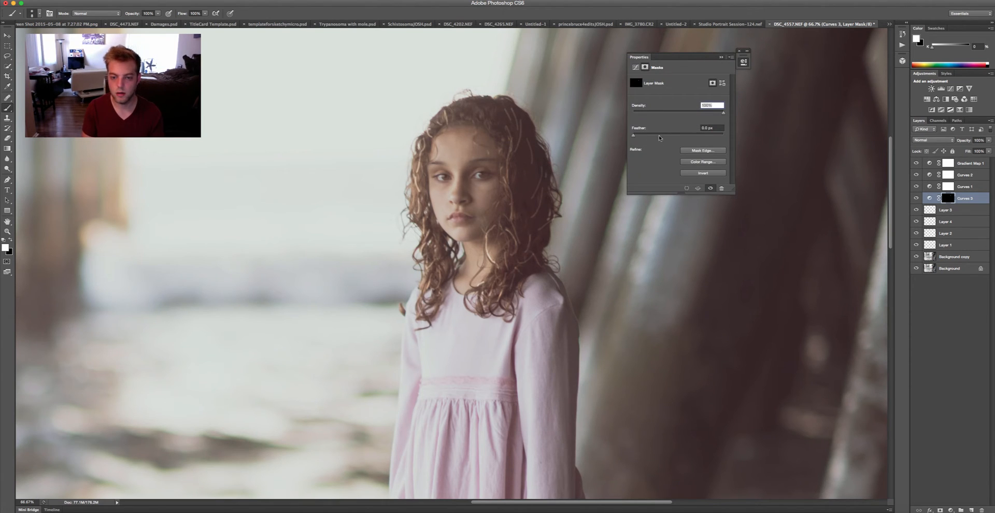
pyautogui.moveTo(659, 137); pyautogui.dragTo(670, 137)
pyautogui.click(721, 57)
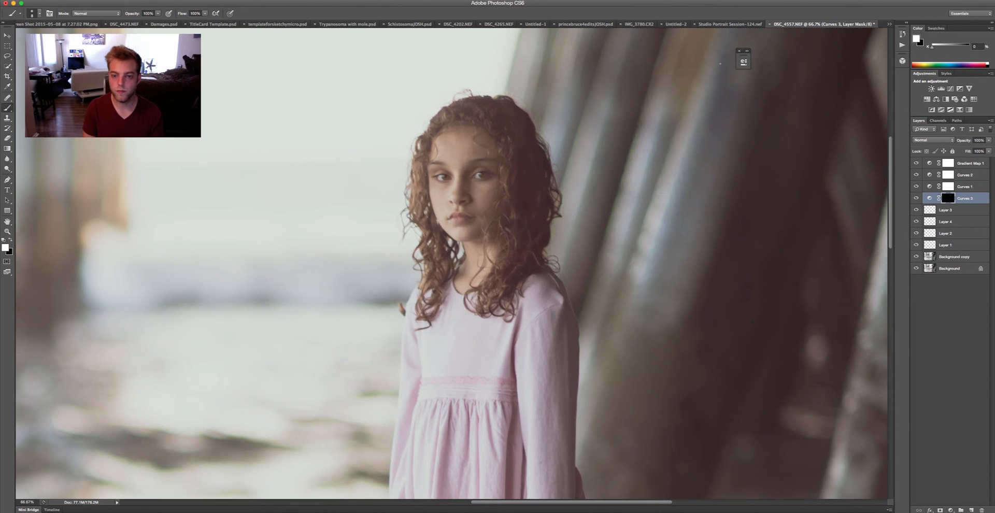
# Compare the edit with the original by deleting all layers above Background and undoing the deletion
pyautogui.press('z')
pyautogui.rightClick(522, 158)
pyautogui.click(534, 171)
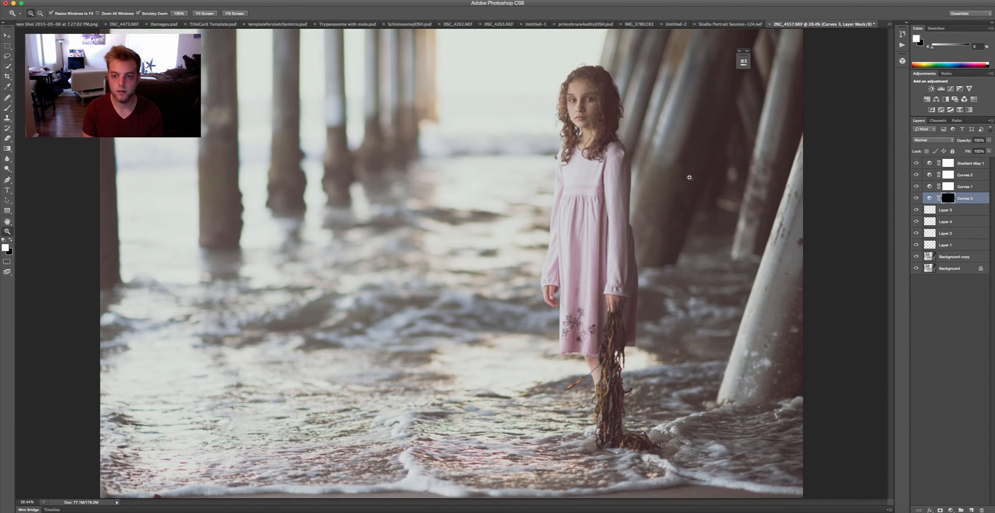
pyautogui.click(970, 165)
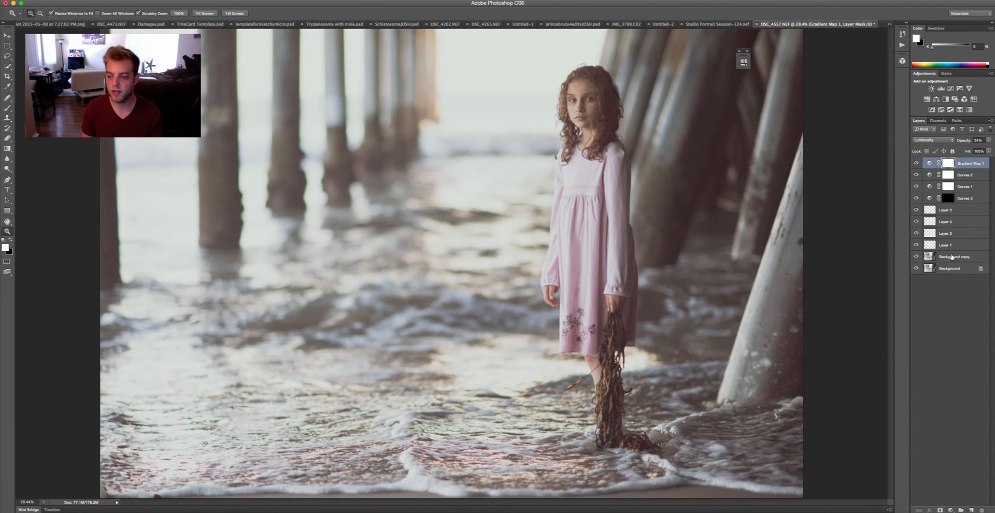
pyautogui.keyDown('shift'); pyautogui.click(952, 257); pyautogui.keyUp('shift')
pyautogui.press('Delete')
pyautogui.press('super+z')
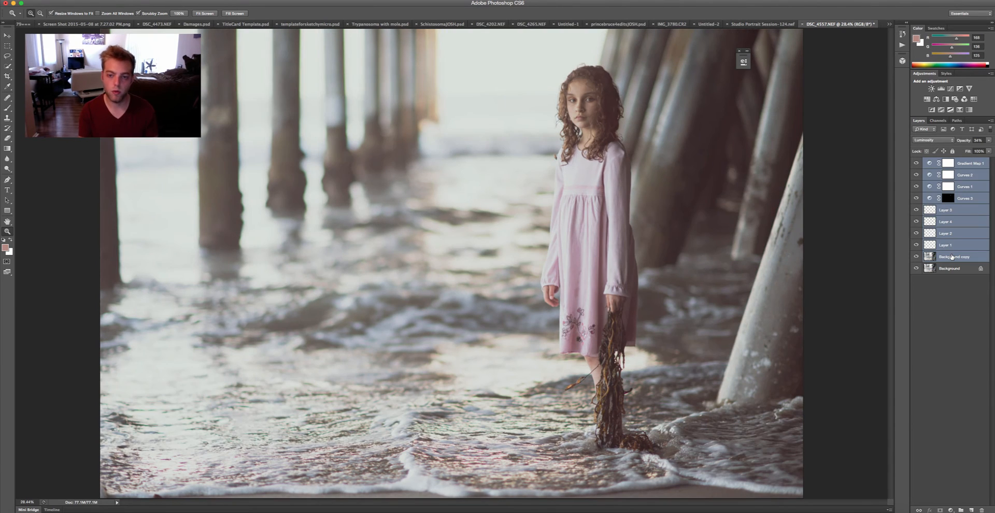
# Lower the opacity of Layer 2 to about half
pyautogui.click(963, 233)
pyautogui.click(989, 141)
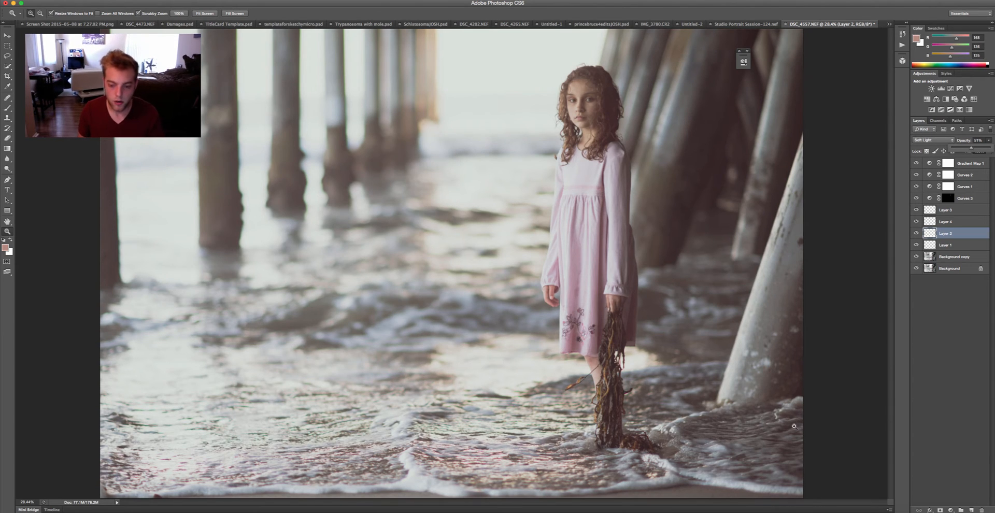
# Add another Curves adjustment layer and move it up to sit directly below Curves 3
pyautogui.click(950, 510)
pyautogui.click(965, 424)
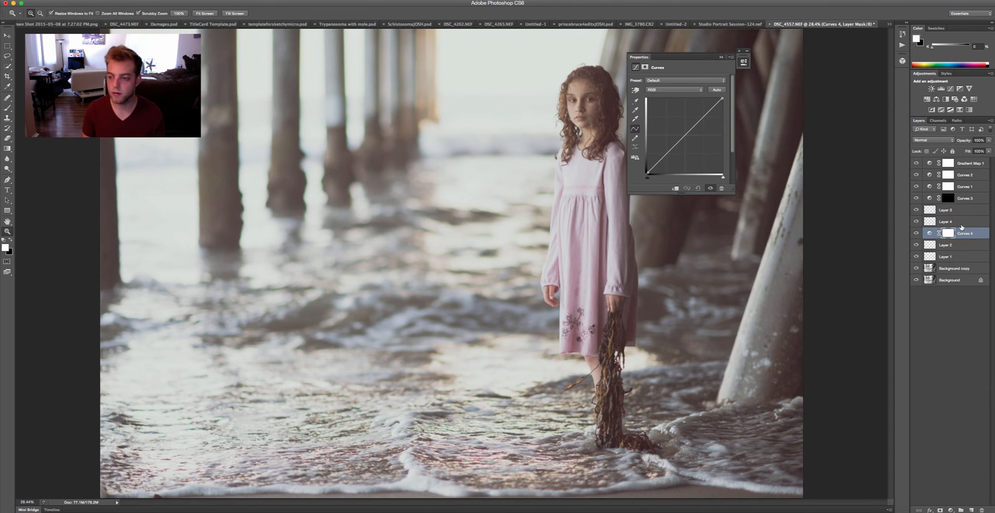
pyautogui.press('super+bracketright')
pyautogui.press('super+bracketright')
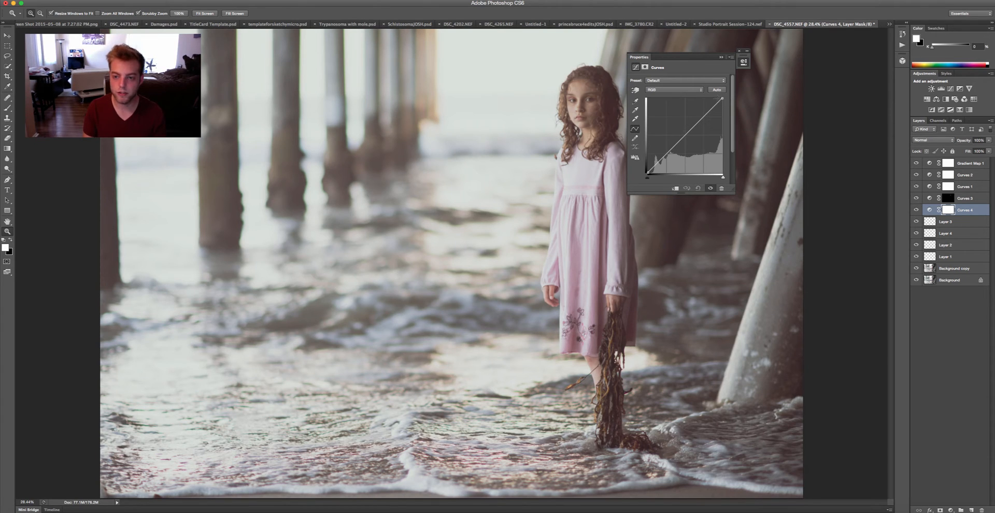
# Shape a faded curve on Curves 4 by lowering the white point, lifting the black point and anchoring the midtones and shadows
pyautogui.moveTo(723, 98); pyautogui.dragTo(723, 102)
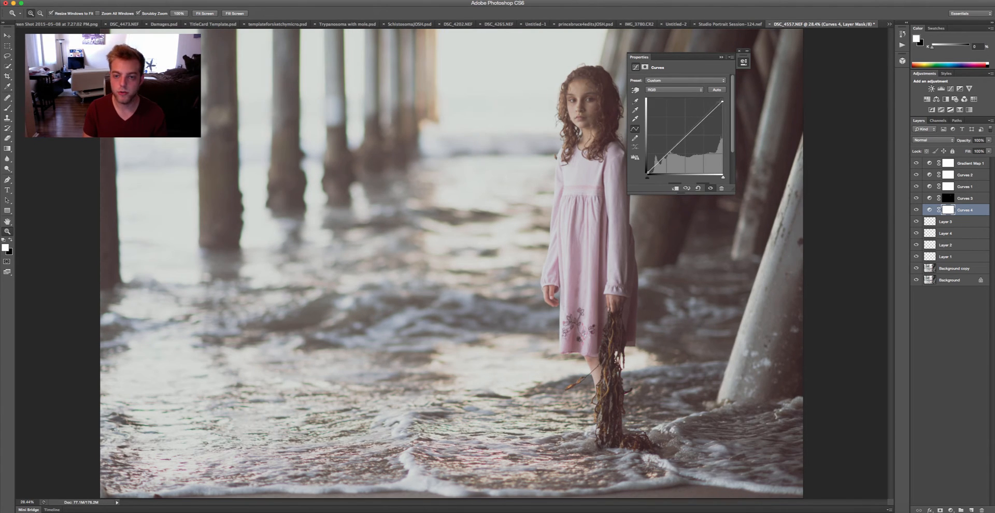
pyautogui.click(690, 131)
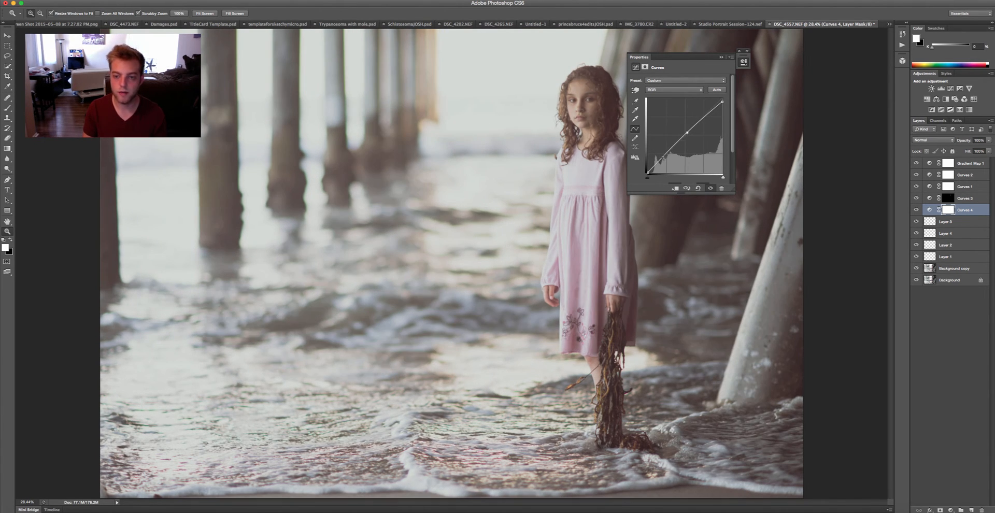
pyautogui.moveTo(648, 173); pyautogui.dragTo(647, 170)
pyautogui.click(666, 155)
pyautogui.moveTo(722, 102); pyautogui.dragTo(722, 105)
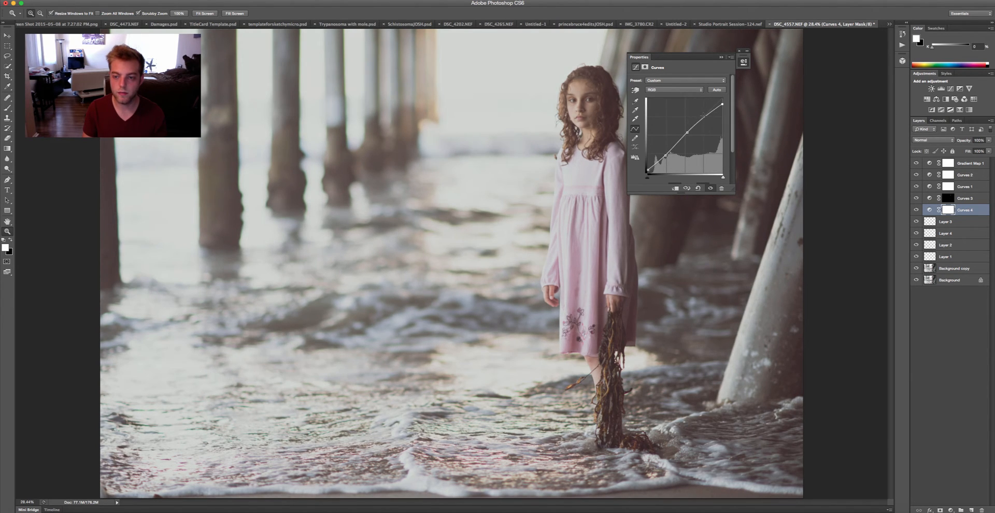
# Fine-tune the upper midtones of the Curves 4 curve and close its settings
pyautogui.click(703, 116)
pyautogui.click(721, 57)
pyautogui.rightClick(558, 149)
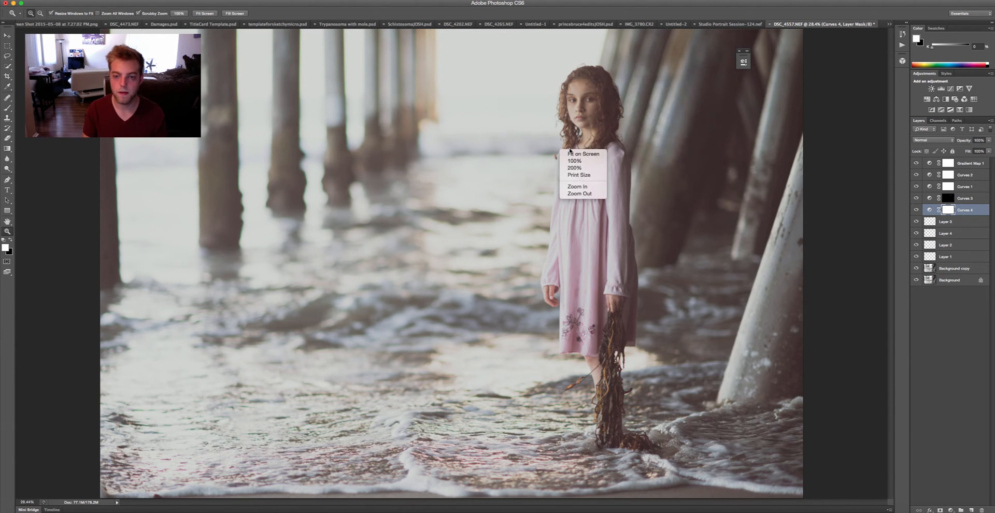
pyautogui.click(572, 155)
pyautogui.rightClick(573, 158)
pyautogui.click(576, 169)
pyautogui.rightClick(568, 175)
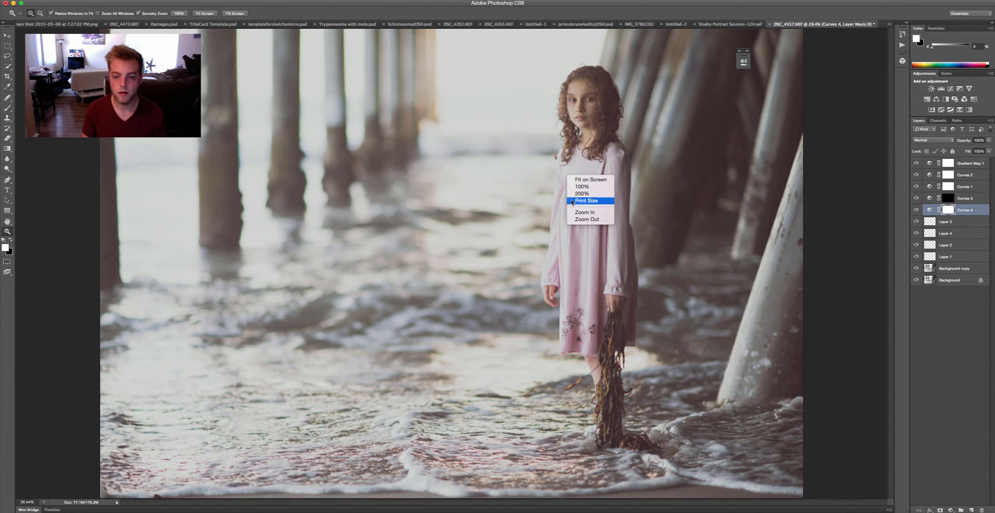
pyautogui.click(578, 219)
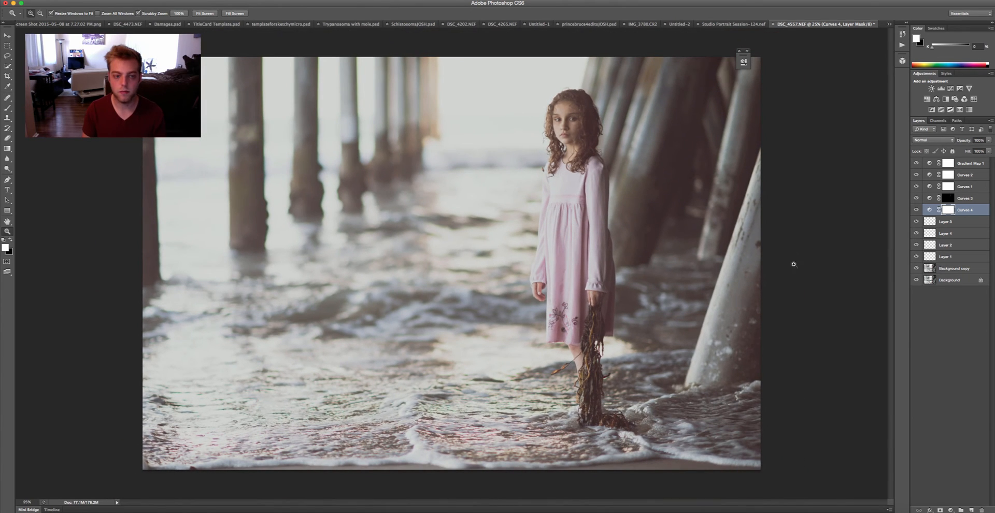
# Add a Selective Color adjustment layer directly above Curves 4 and target the Whites
pyautogui.click(950, 510)
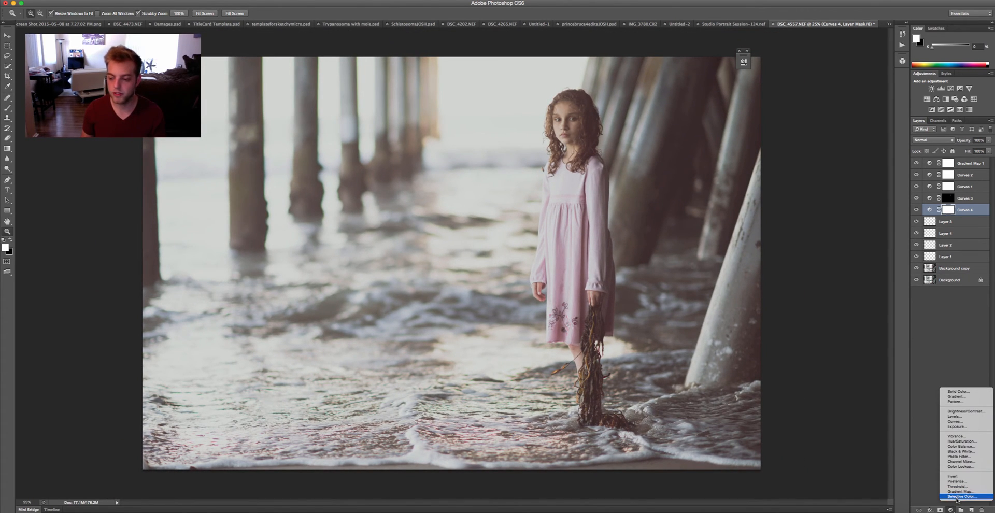
pyautogui.click(956, 502)
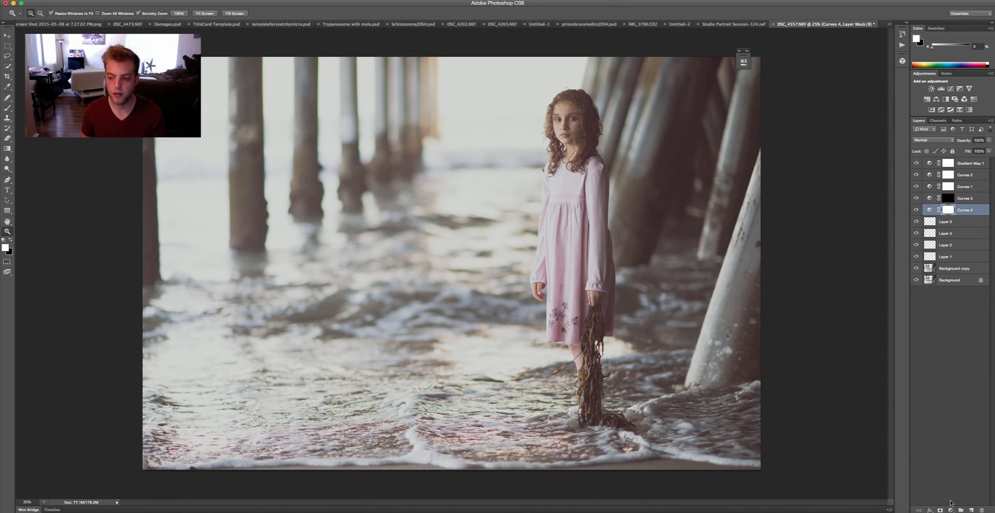
pyautogui.click(950, 510)
pyautogui.click(956, 501)
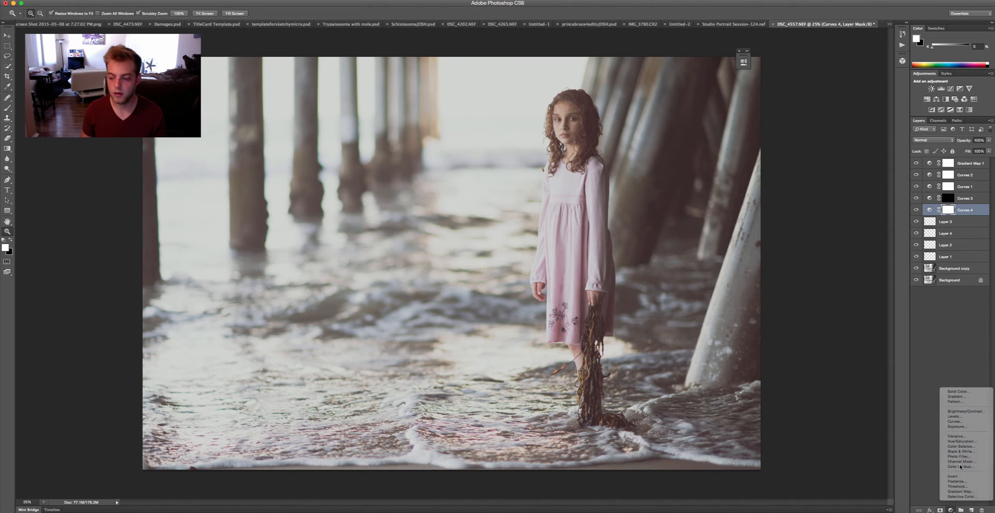
pyautogui.moveTo(676, 56); pyautogui.dragTo(816, 46)
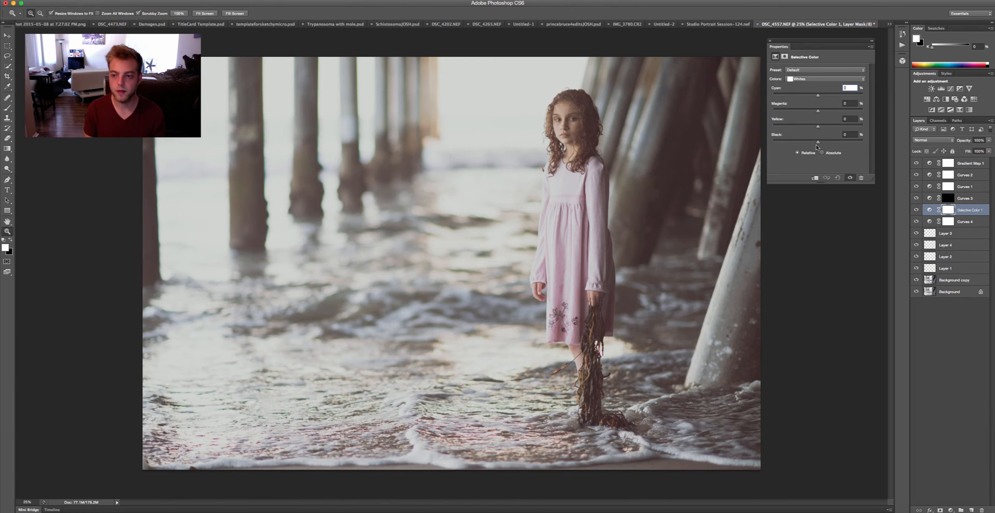
# Raise the Black amount in the Whites to about +78, shift the whites towards a warmer tint, and close the settings
pyautogui.moveTo(818, 143); pyautogui.dragTo(862, 161)
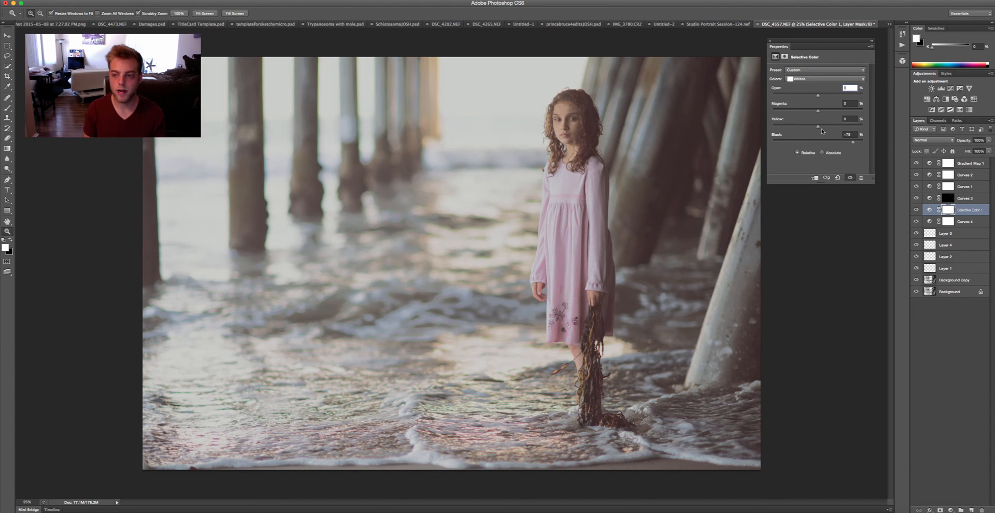
pyautogui.moveTo(822, 129); pyautogui.dragTo(830, 133)
pyautogui.moveTo(821, 97)
pyautogui.mouseDown()
pyautogui.moveTo(810, 98)
pyautogui.moveTo(818, 114)
pyautogui.mouseUp()
pyautogui.click(872, 41)
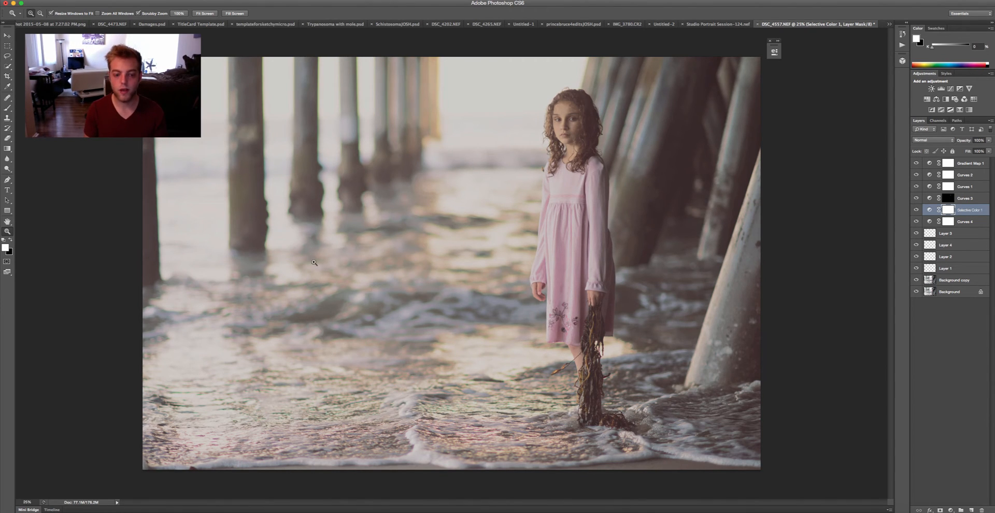
# Mask the Selective Color effect off the girl with a soft black brush at about 75% opacity, and switch the foreground to white
pyautogui.press('b')
pyautogui.rightClick(465, 198)
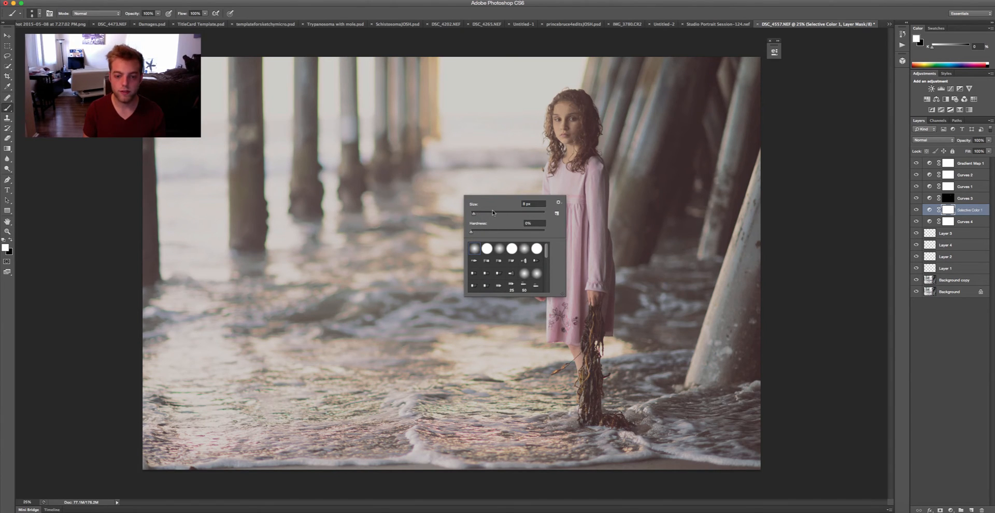
pyautogui.moveTo(492, 211); pyautogui.dragTo(508, 211)
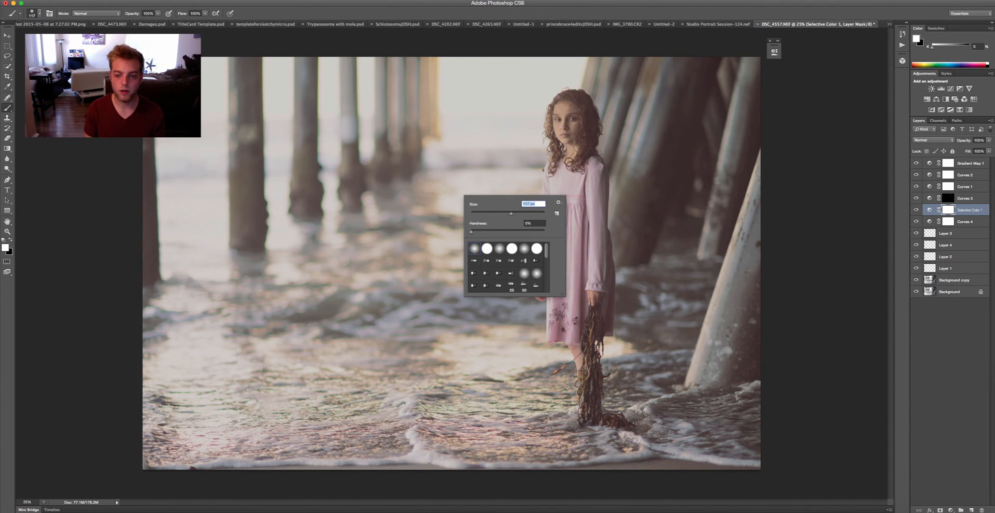
pyautogui.press('Return')
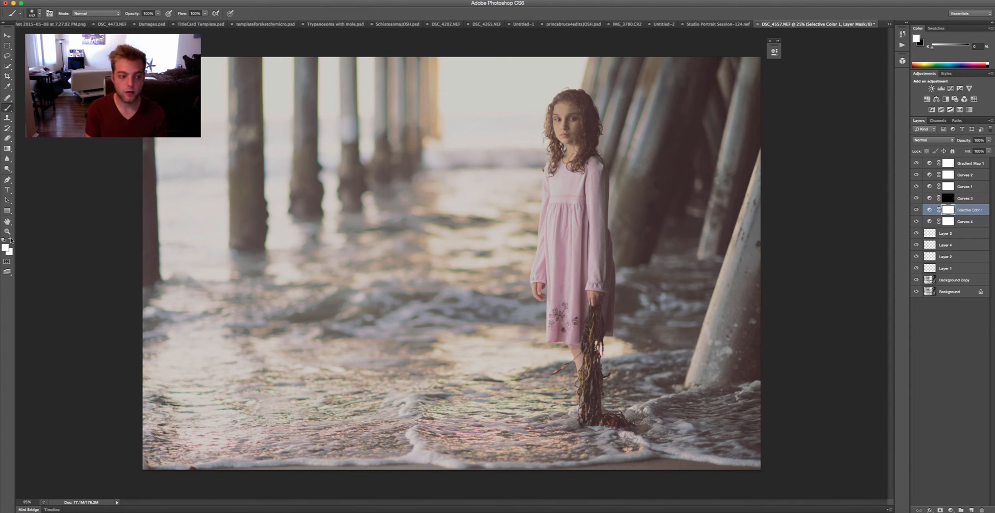
pyautogui.press('x')
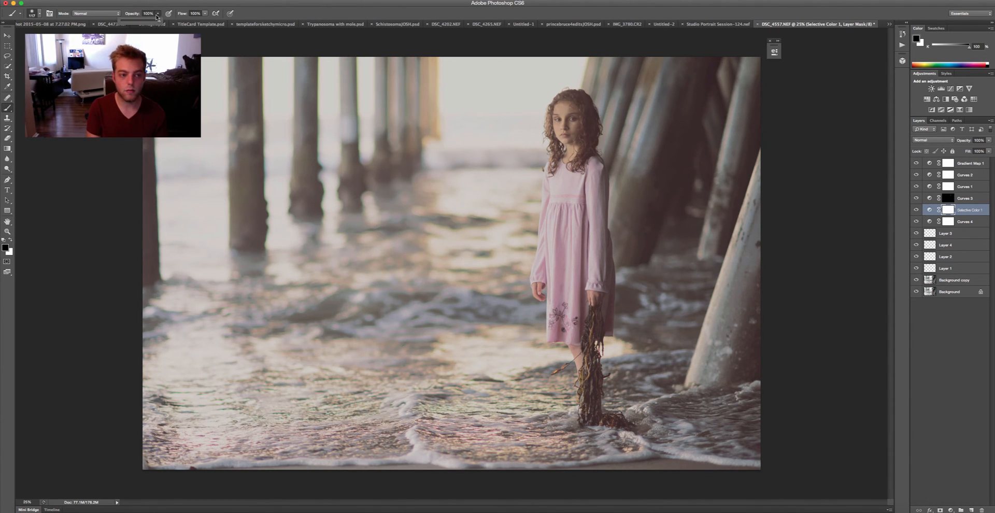
pyautogui.rightClick(576, 165)
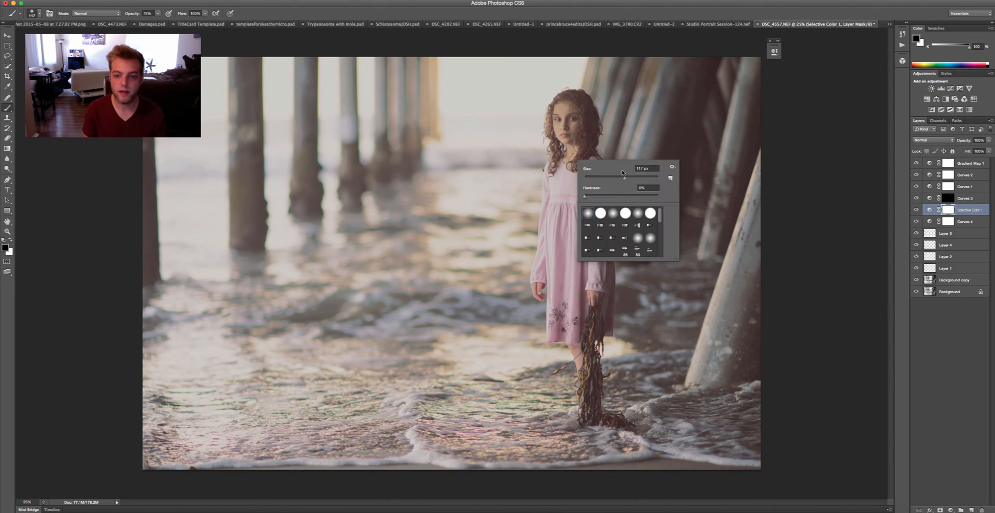
pyautogui.press('Return')
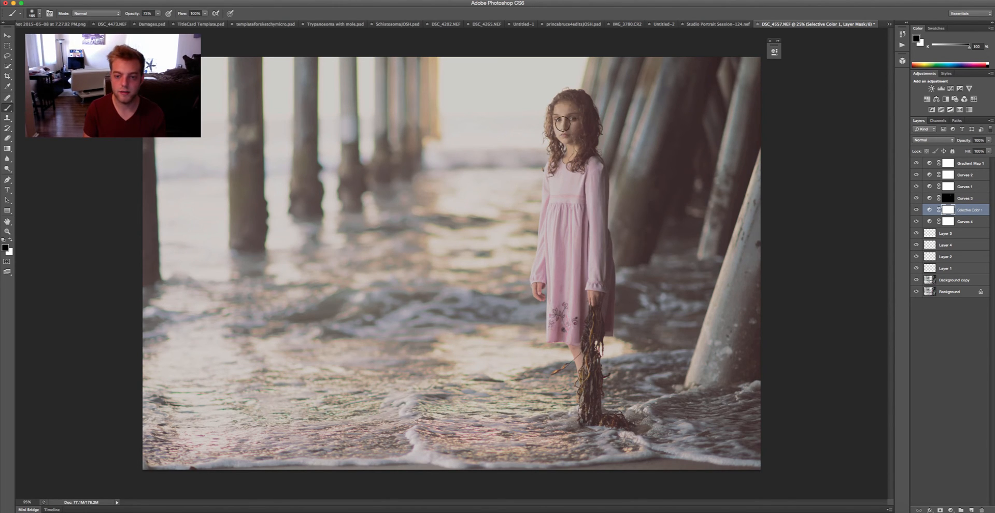
pyautogui.moveTo(568, 107)
pyautogui.mouseDown()
pyautogui.moveTo(578, 150)
pyautogui.moveTo(543, 267)
pyautogui.moveTo(567, 266)
pyautogui.moveTo(593, 211)
pyautogui.moveTo(591, 272)
pyautogui.moveTo(559, 303)
pyautogui.moveTo(586, 402)
pyautogui.moveTo(578, 175)
pyautogui.moveTo(589, 169)
pyautogui.moveTo(564, 157)
pyautogui.moveTo(584, 113)
pyautogui.moveTo(578, 188)
pyautogui.mouseUp()
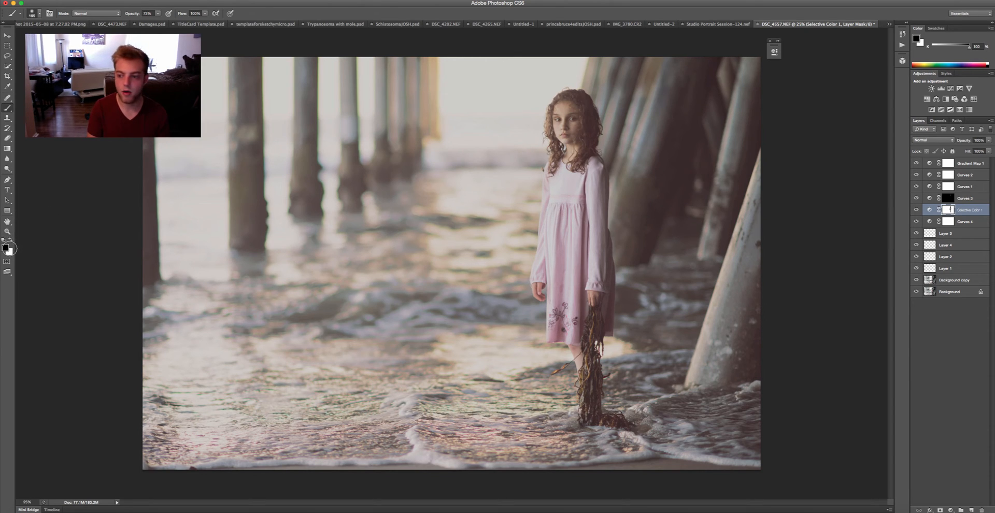
pyautogui.click(10, 239)
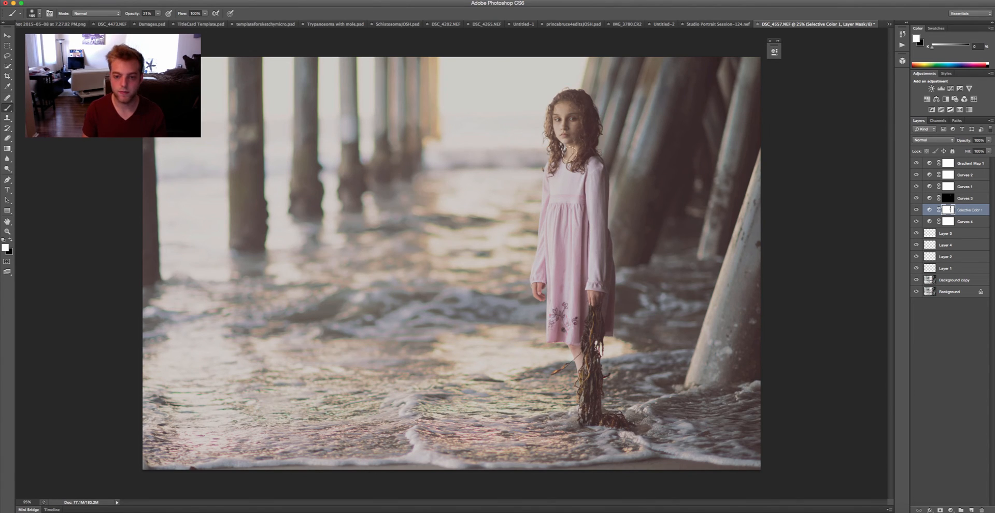
# Select Layer 4, make white the foreground color, and change the background color to a paler pink
pyautogui.click(972, 234)
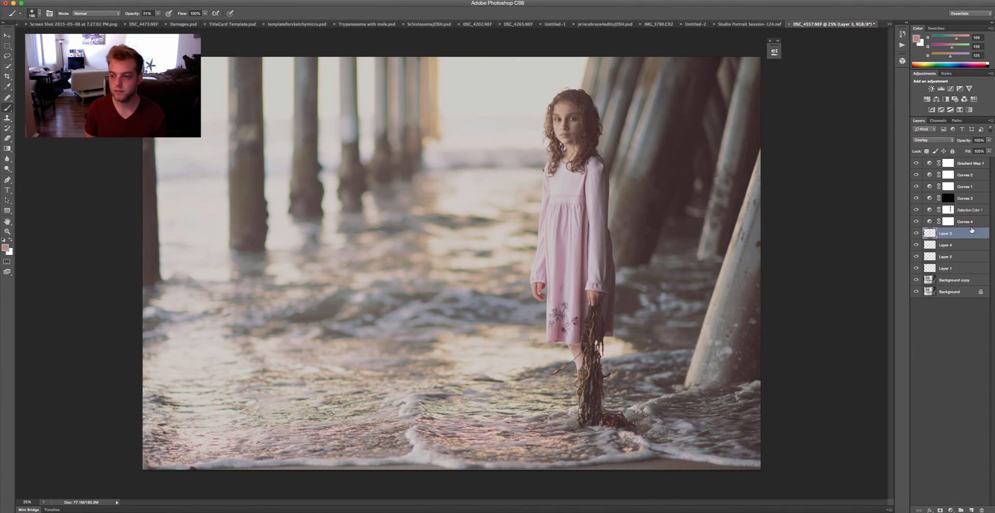
pyautogui.click(952, 244)
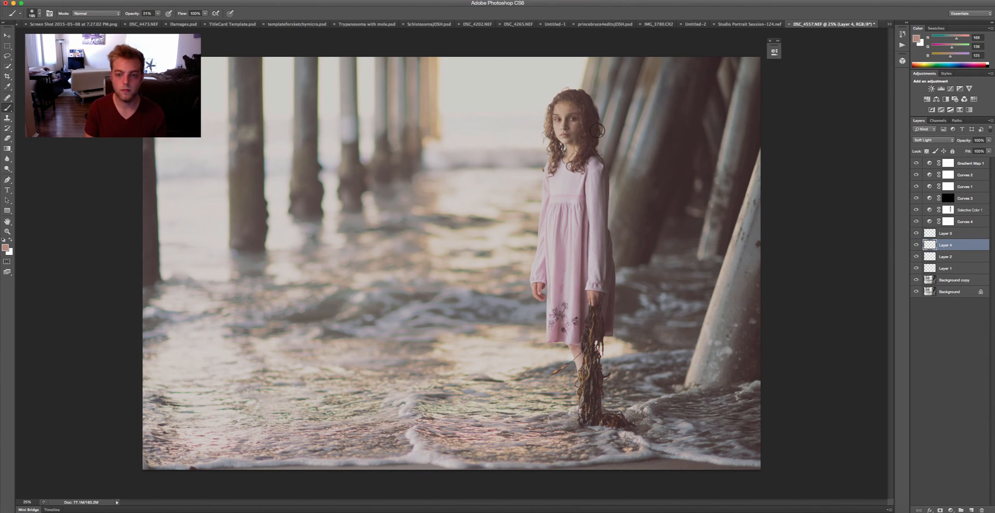
pyautogui.click(10, 240)
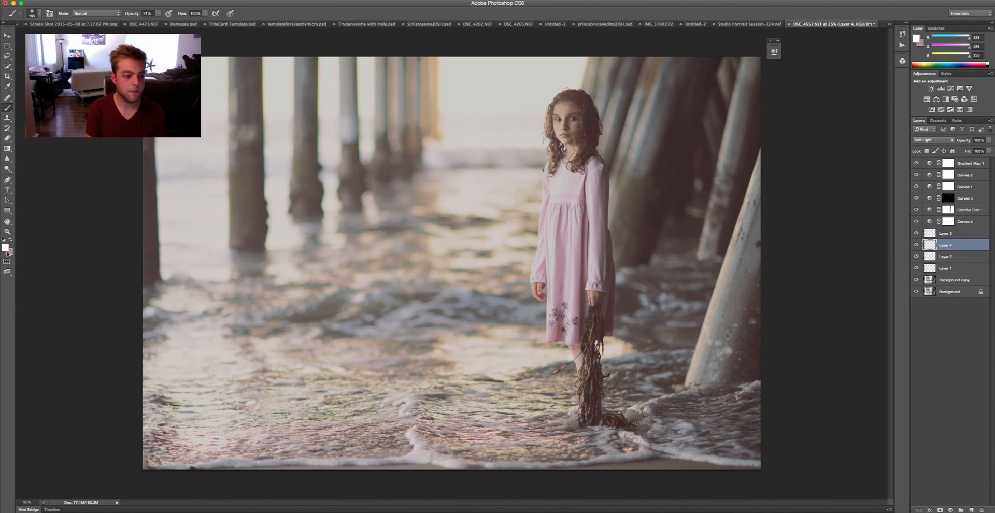
pyautogui.click(9, 251)
pyautogui.click(681, 291)
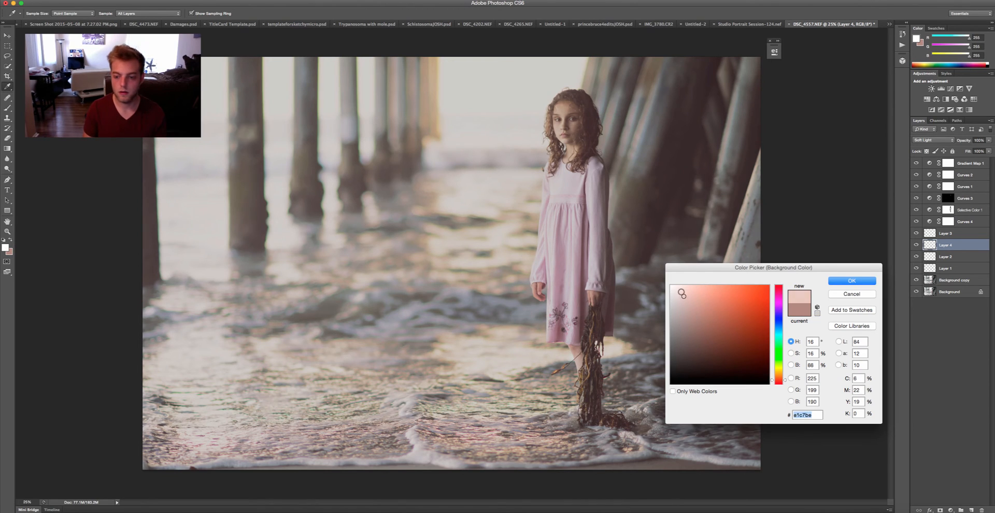
pyautogui.click(833, 284)
pyautogui.press('b')
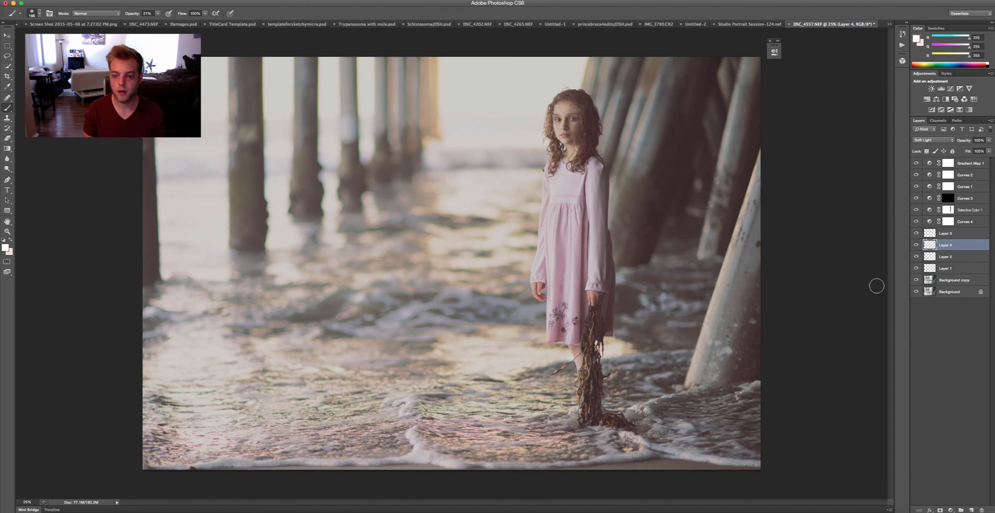
# Create a new layer directly above Background copy and activate the Gradient tool
pyautogui.click(955, 283)
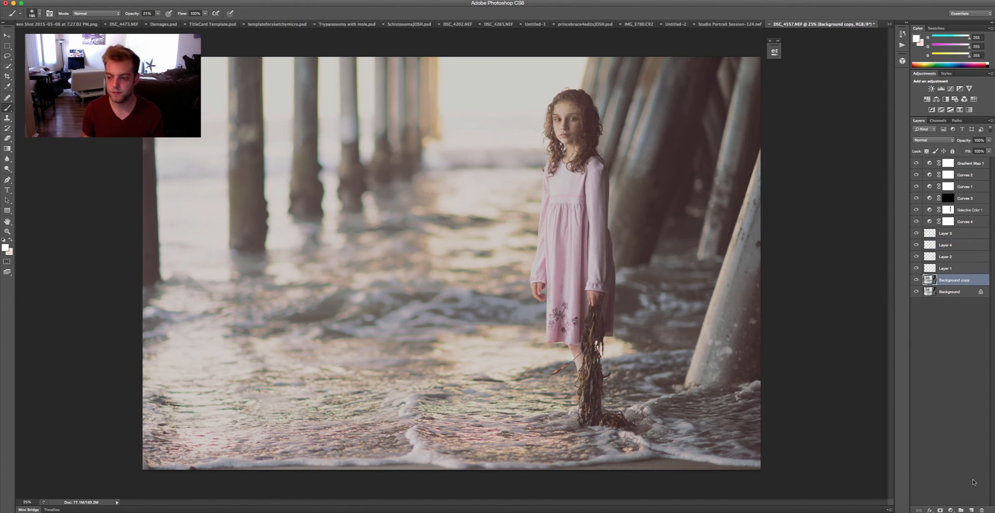
pyautogui.click(971, 510)
pyautogui.click(8, 148)
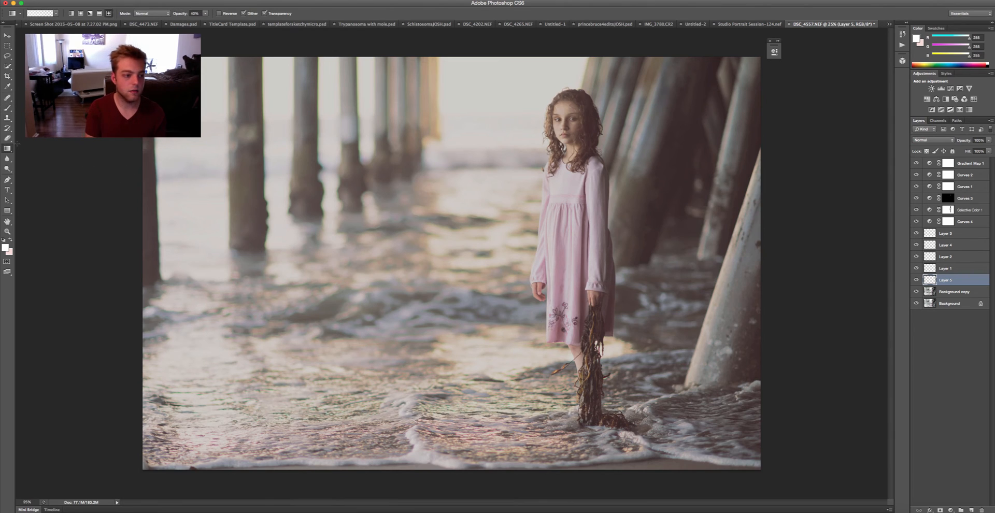
pyautogui.click(37, 13)
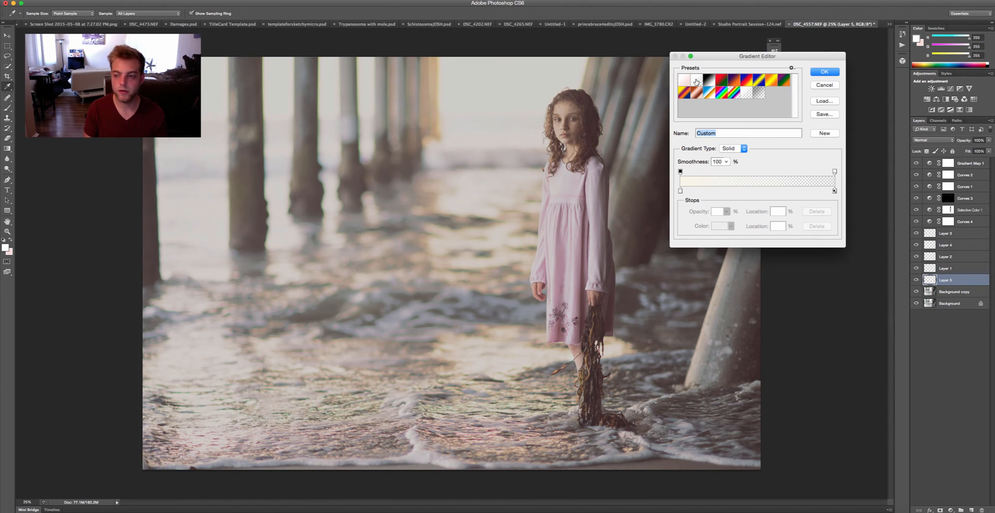
pyautogui.click(698, 80)
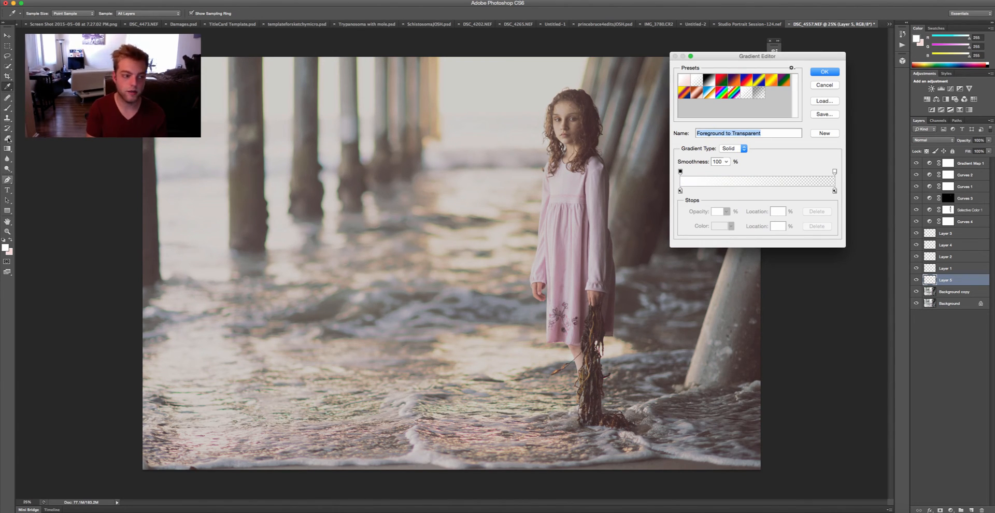
pyautogui.press('Return')
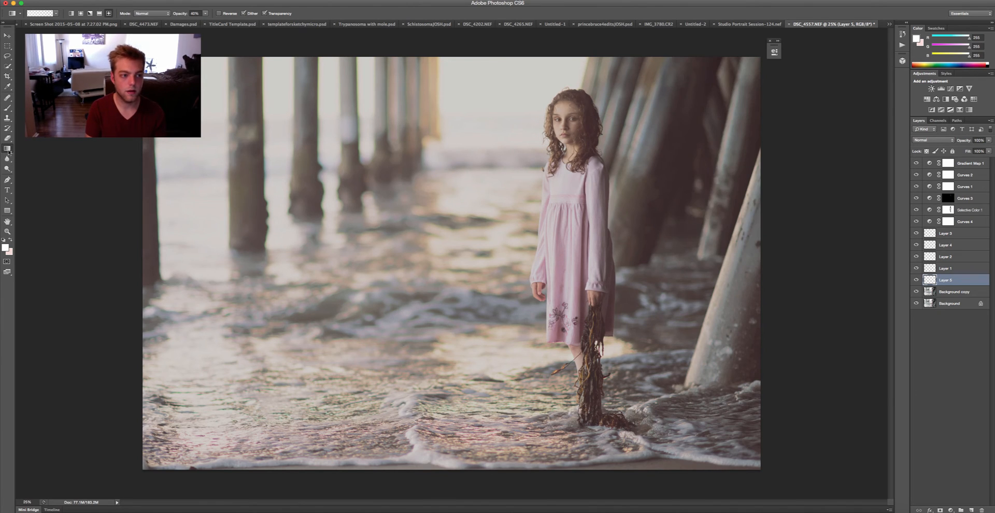
pyautogui.click(7, 148)
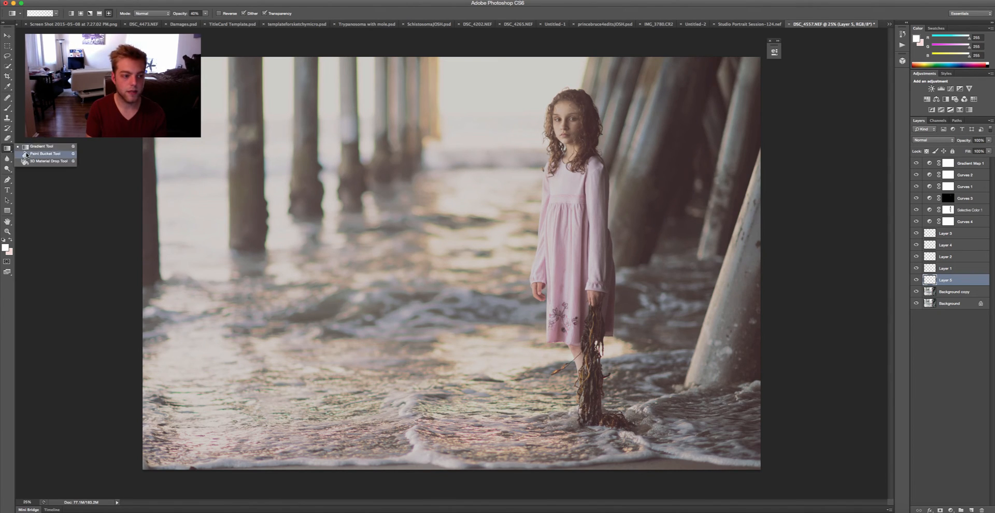
pyautogui.click(7, 142)
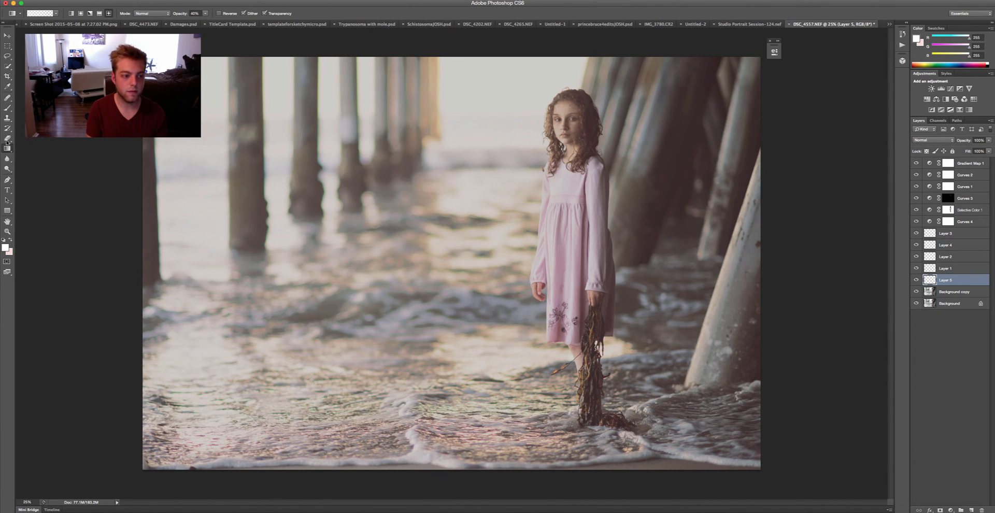
# Choose the Foreground to Transparent gradient preset and set its first color stop to white (#ffffff)
pyautogui.click(52, 15)
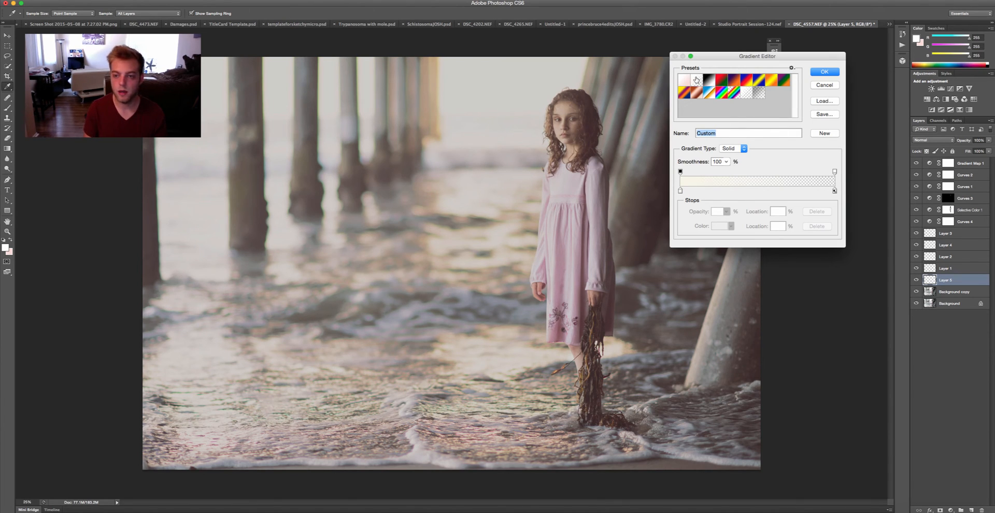
pyautogui.click(696, 81)
pyautogui.moveTo(680, 191); pyautogui.dragTo(681, 191)
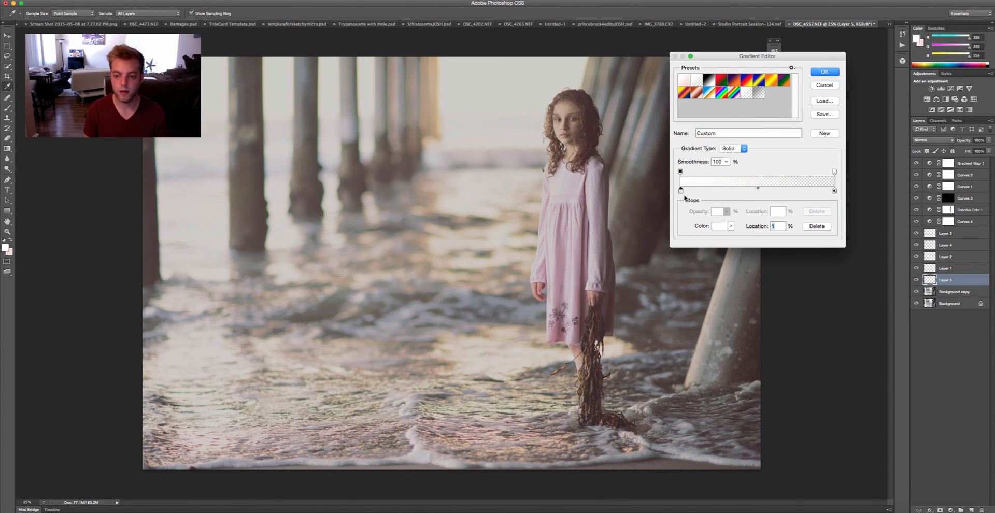
pyautogui.doubleClick(682, 191)
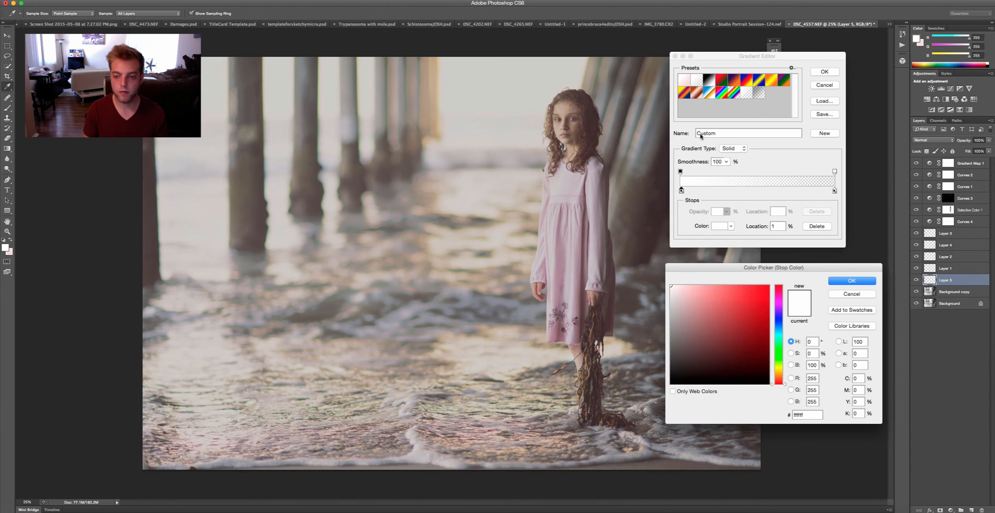
pyautogui.click(834, 280)
# Replace the gradient's starting color stop with a single stop at 10% location, colored pale pink (#e4c9c9)
pyautogui.moveTo(696, 190); pyautogui.dragTo(697, 190)
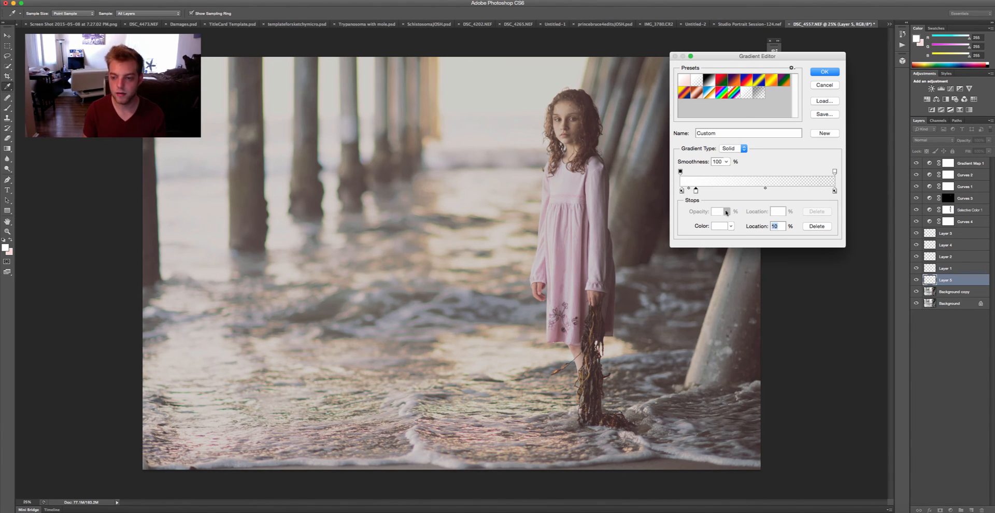
pyautogui.click(816, 226)
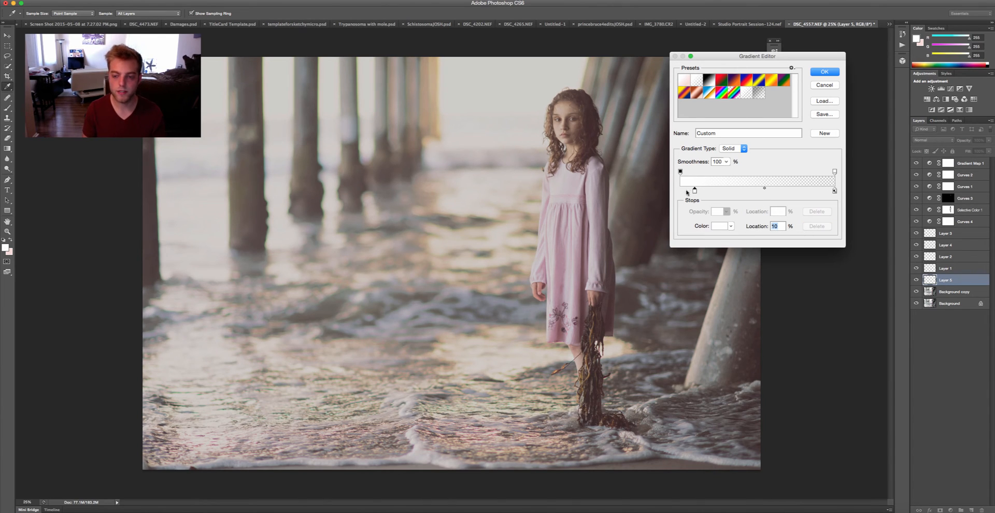
pyautogui.doubleClick(695, 190)
pyautogui.press('Escape')
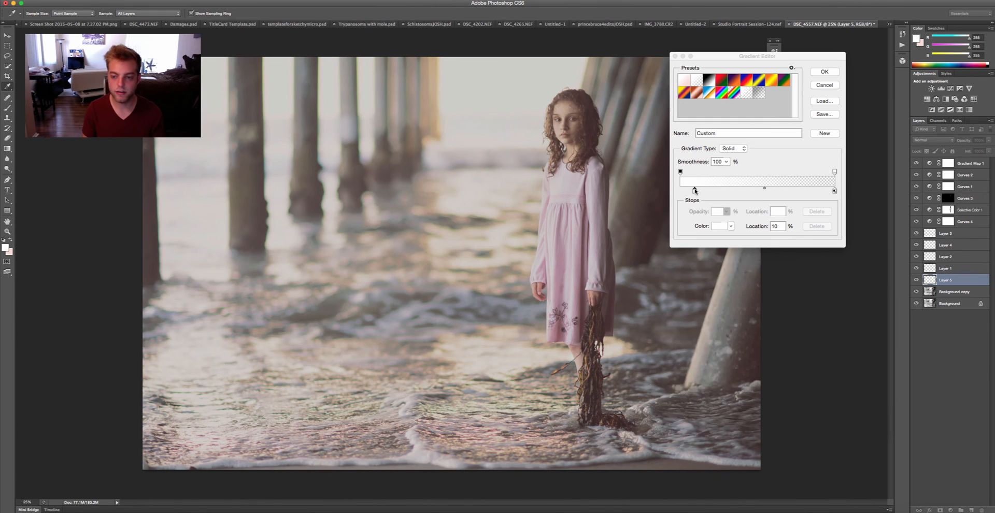
pyautogui.doubleClick(695, 190)
pyautogui.press('Escape')
pyautogui.doubleClick(695, 190)
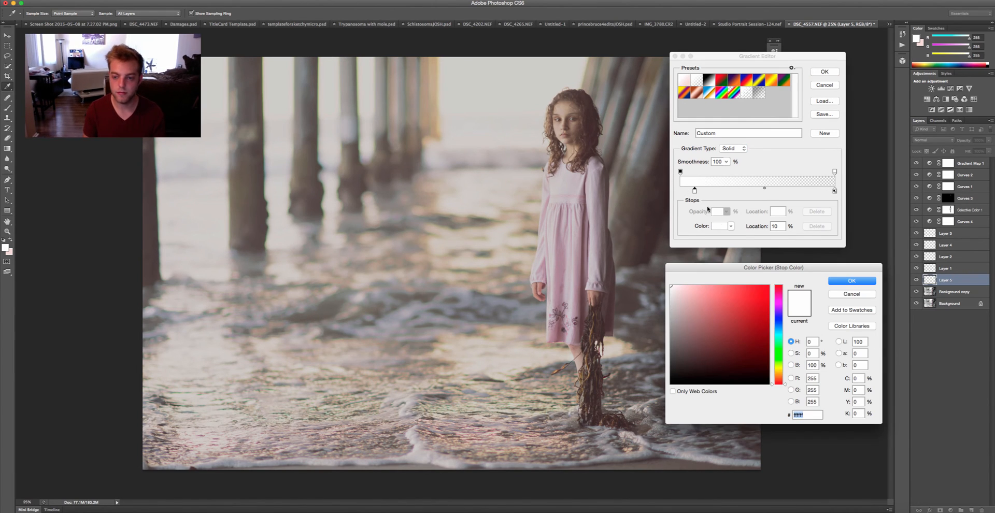
pyautogui.click(681, 294)
pyautogui.moveTo(691, 295); pyautogui.dragTo(684, 298)
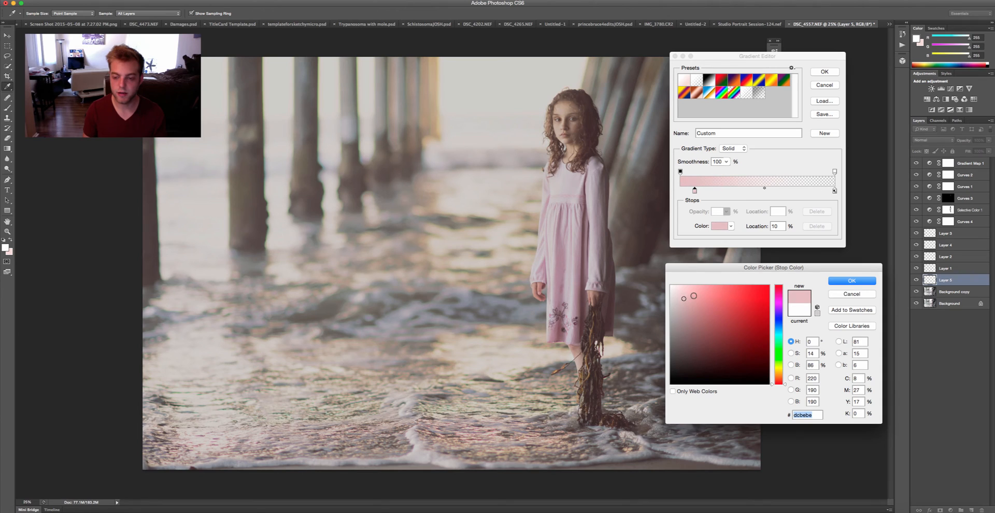
pyautogui.click(845, 281)
pyautogui.click(825, 72)
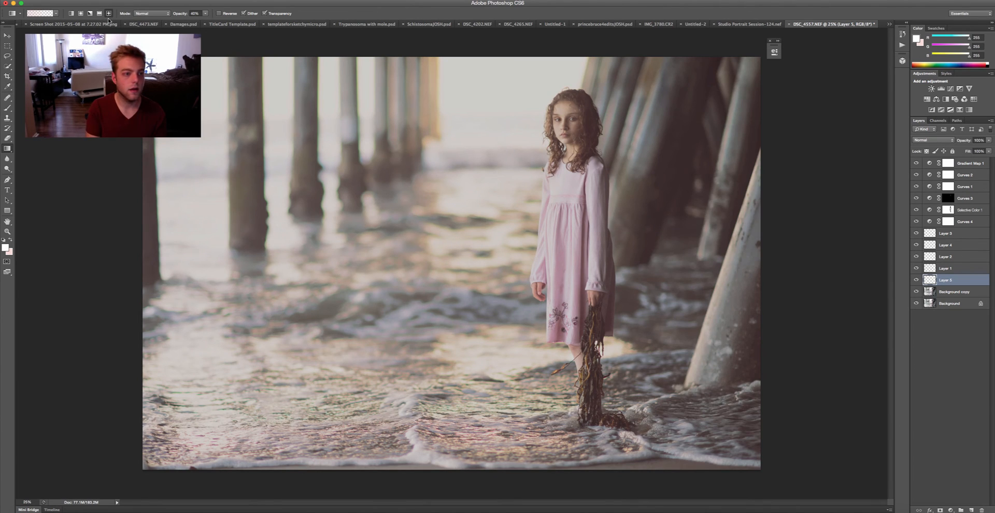
# Draw a radial pink gradient from the photo's upper-left area toward the girl, and rescale it with Free Transform
pyautogui.click(80, 13)
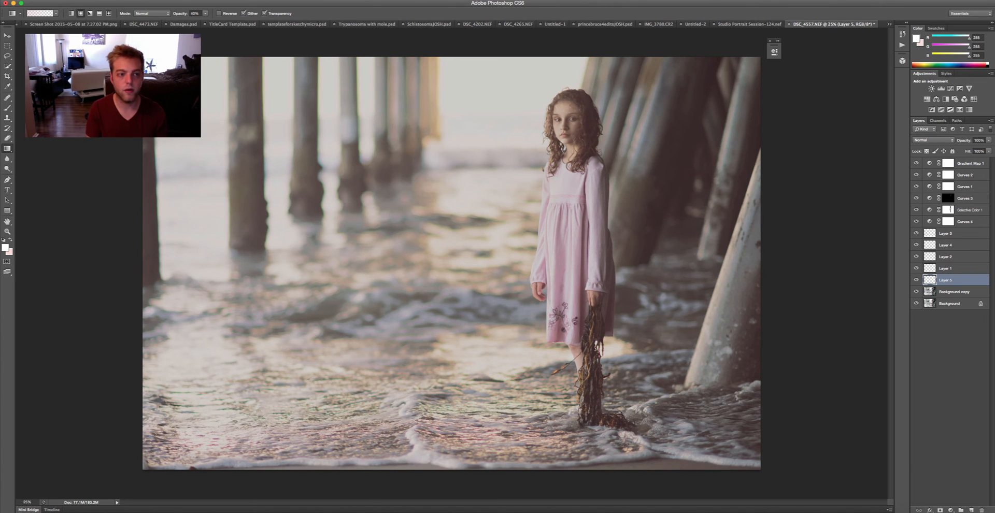
pyautogui.moveTo(199, 91); pyautogui.dragTo(556, 291)
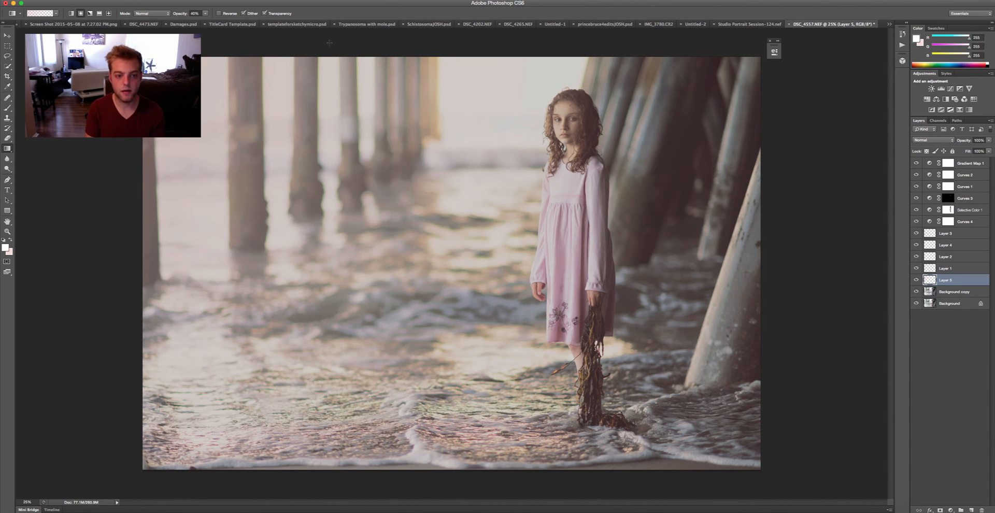
pyautogui.press('super+t')
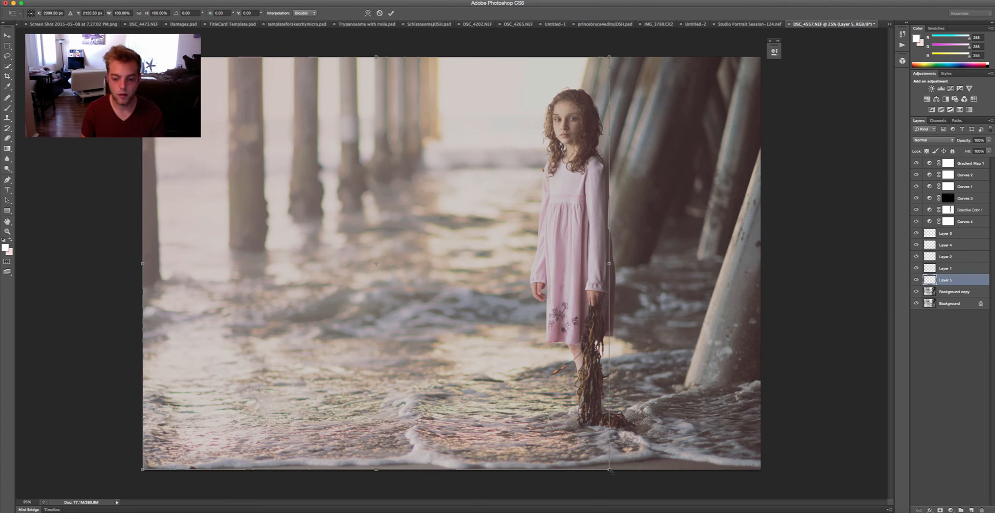
pyautogui.moveTo(612, 472); pyautogui.dragTo(625, 457)
pyautogui.press('Return')
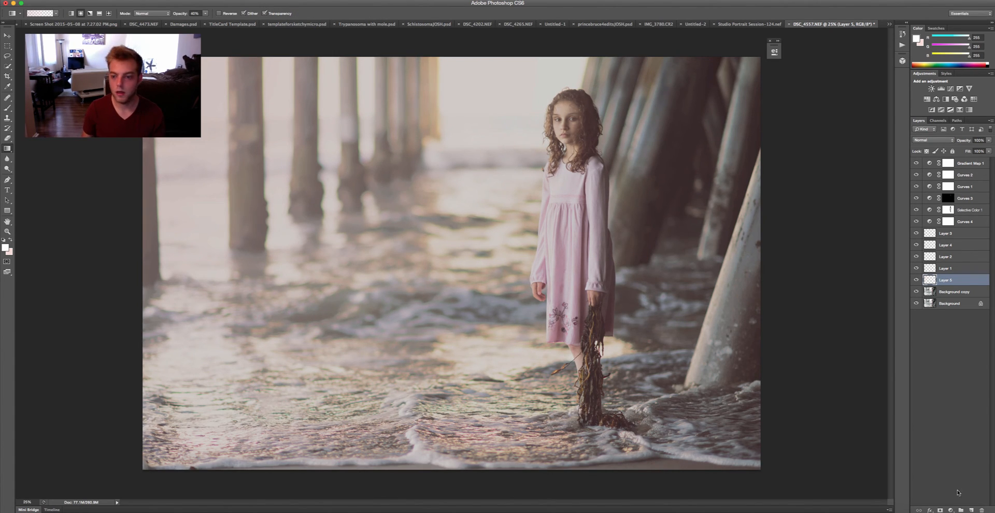
# Add a new layer above the pink gradient layer and recolor the gradient's 10% stop to pale yellow
pyautogui.click(971, 510)
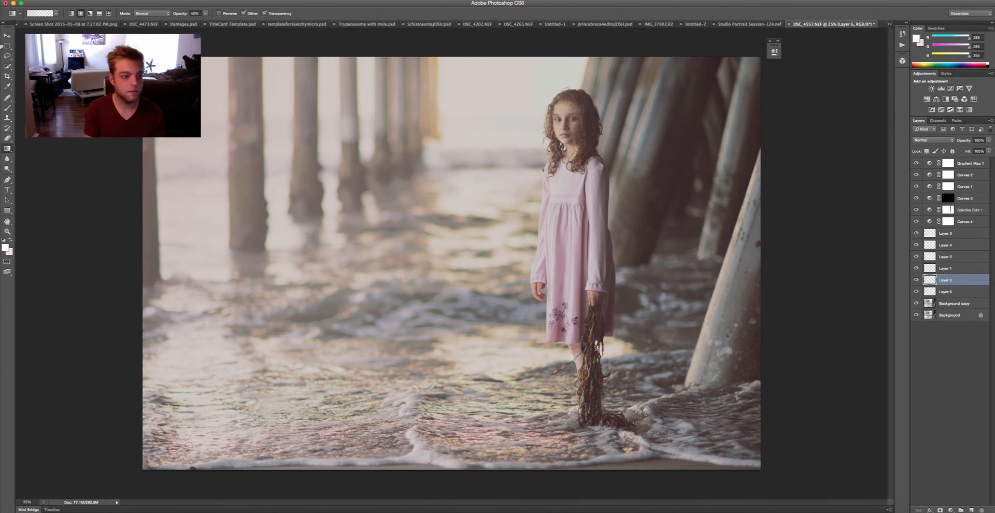
pyautogui.click(42, 13)
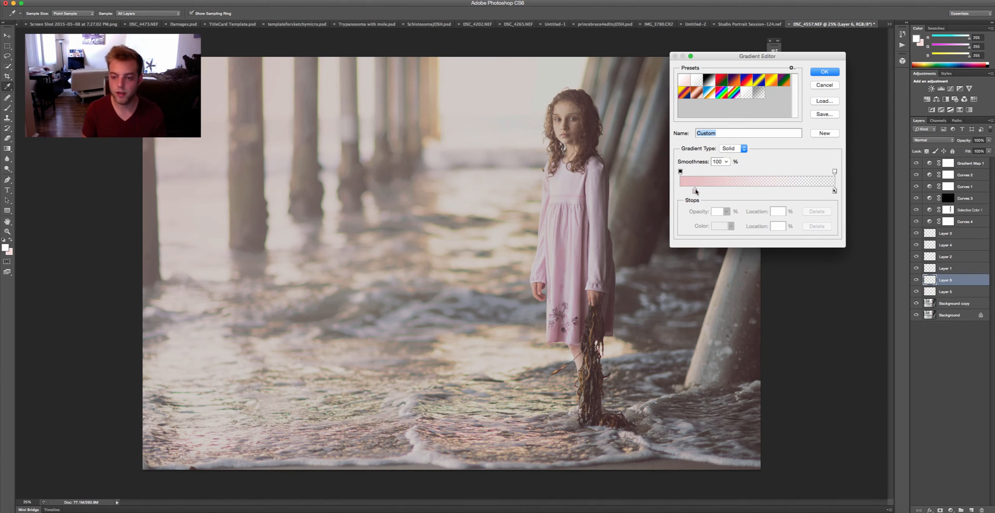
pyautogui.click(695, 191)
pyautogui.click(719, 226)
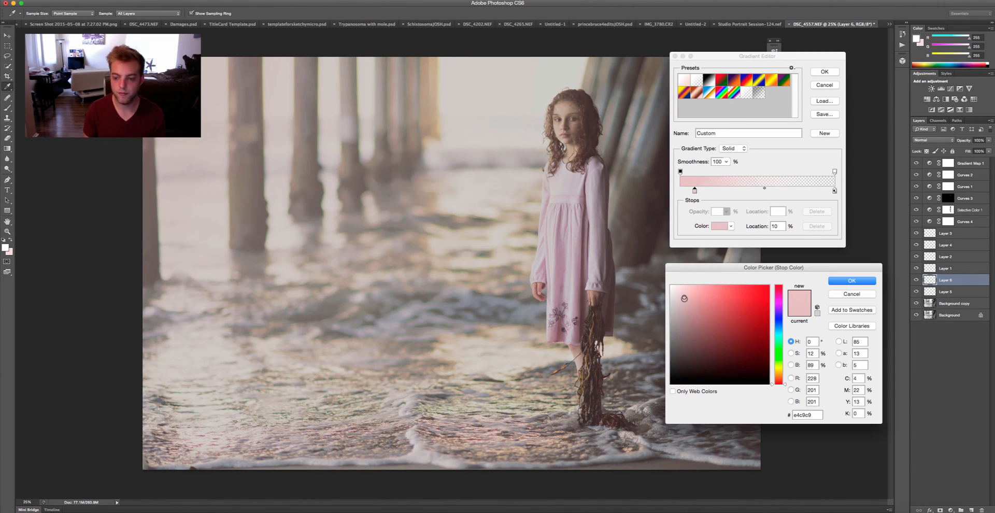
pyautogui.click(778, 365)
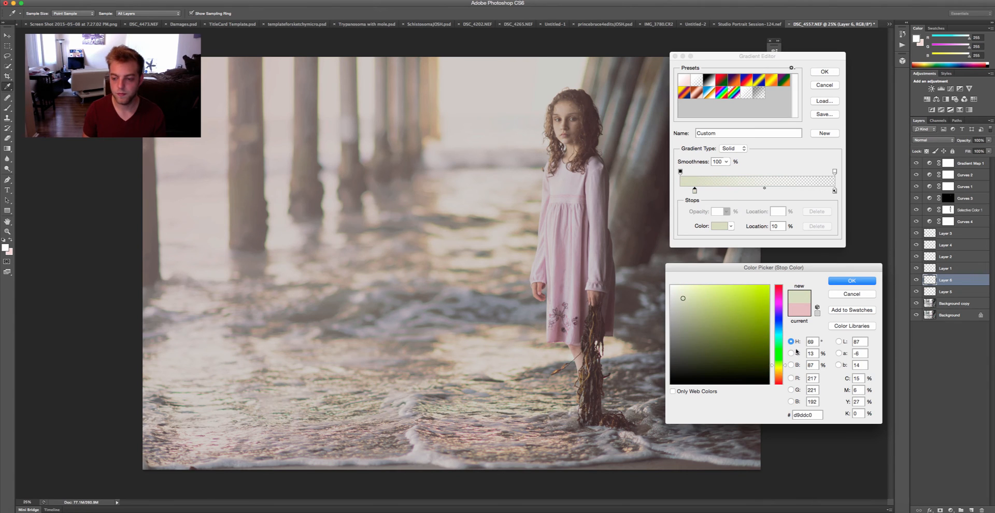
pyautogui.click(780, 367)
pyautogui.click(681, 292)
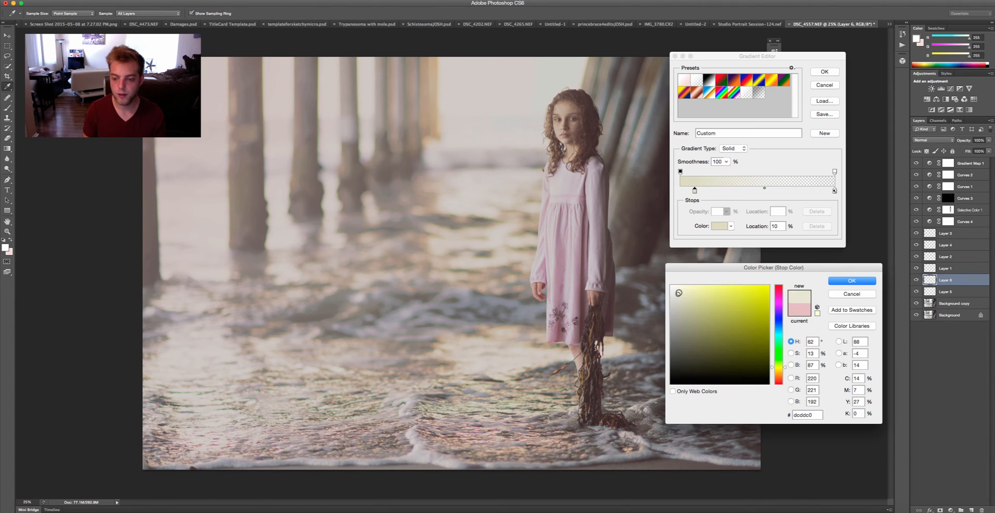
pyautogui.click(852, 281)
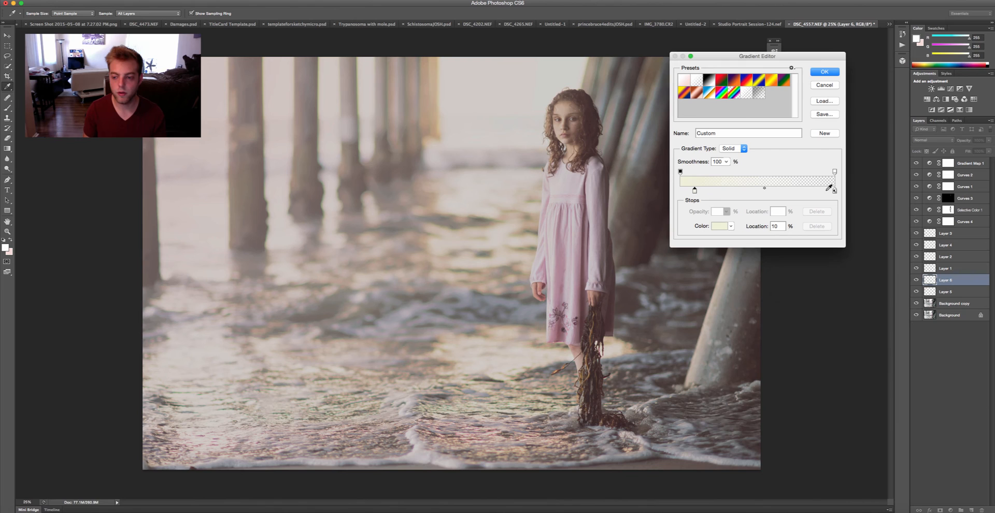
pyautogui.click(825, 72)
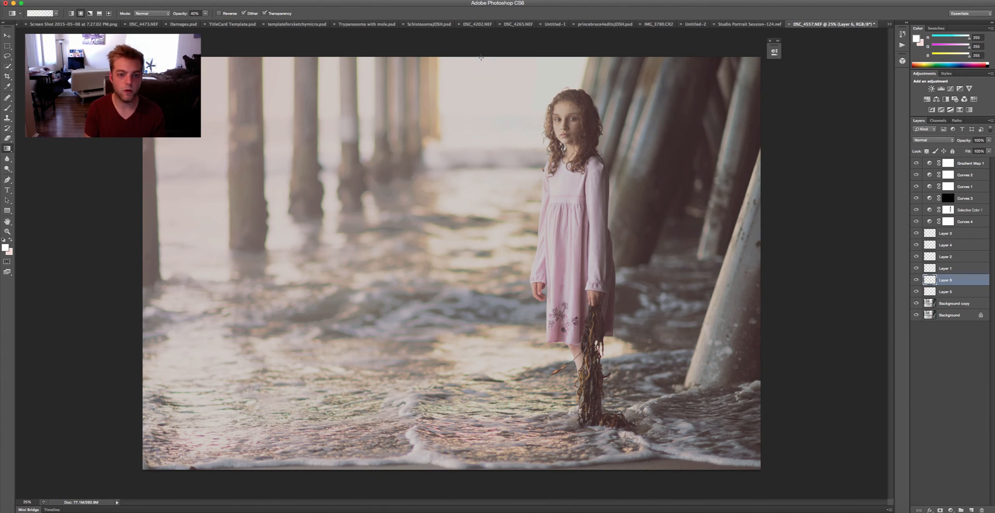
# Draw a radial yellow gradient from the photo's upper edge down into the water, and lower the layer's opacity to about 46%
pyautogui.moveTo(475, 54); pyautogui.dragTo(334, 306)
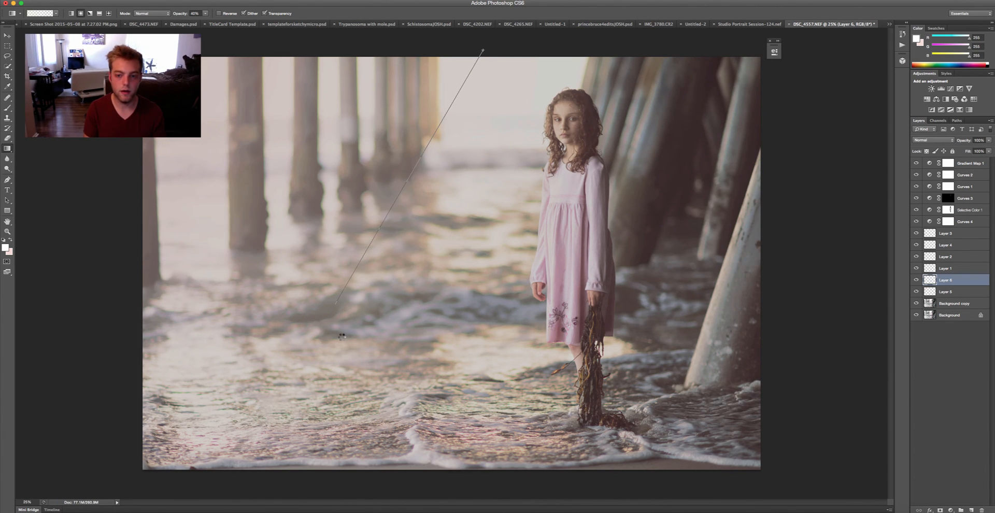
pyautogui.moveTo(342, 336); pyautogui.dragTo(340, 333)
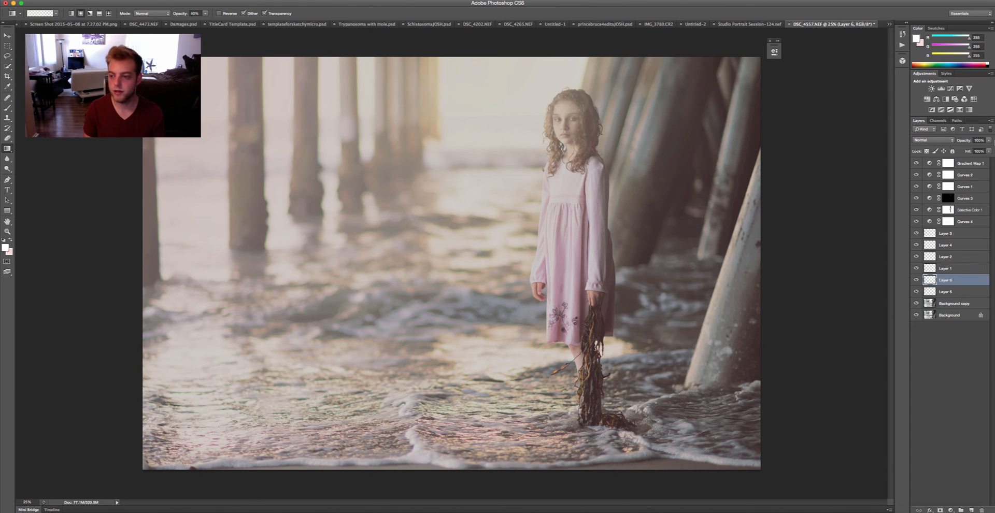
pyautogui.click(988, 140)
pyautogui.moveTo(987, 149); pyautogui.dragTo(975, 151)
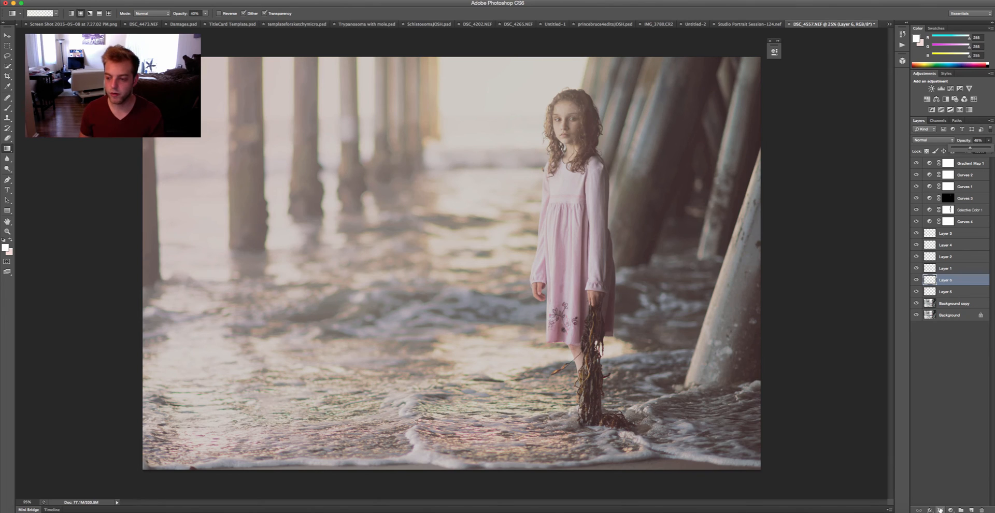
# Add a layer mask to Layer 6 and paint the gradient off the girl with a black brush at about 53% opacity
pyautogui.click(941, 510)
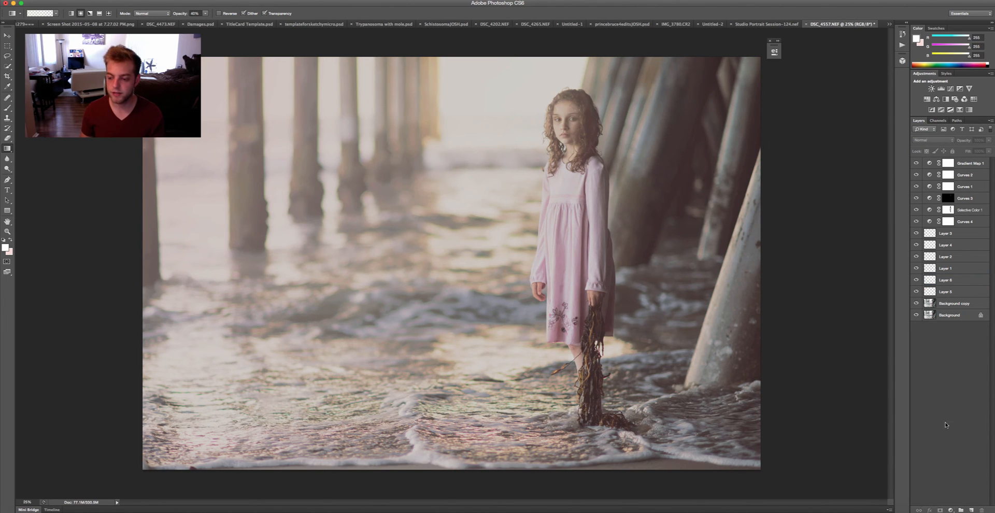
pyautogui.click(965, 280)
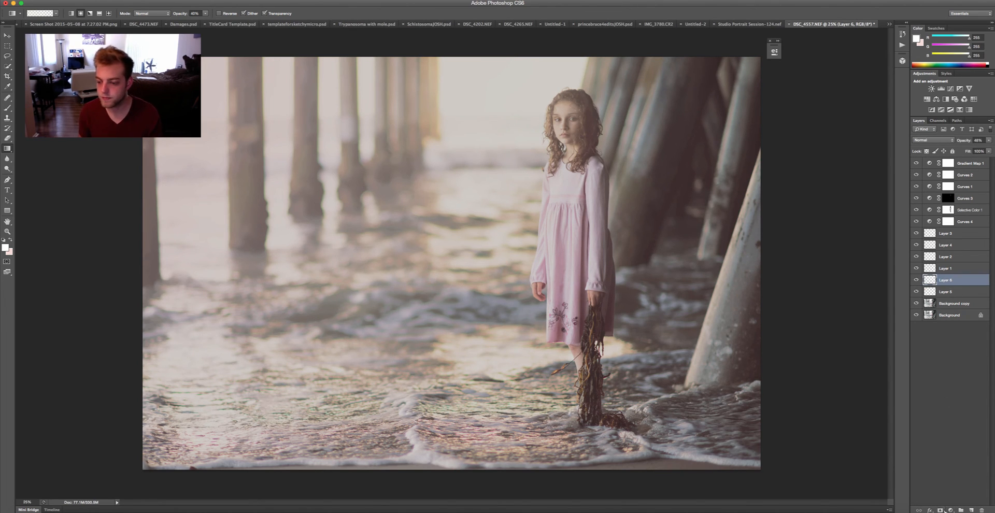
pyautogui.click(941, 510)
pyautogui.press('b')
pyautogui.press('x')
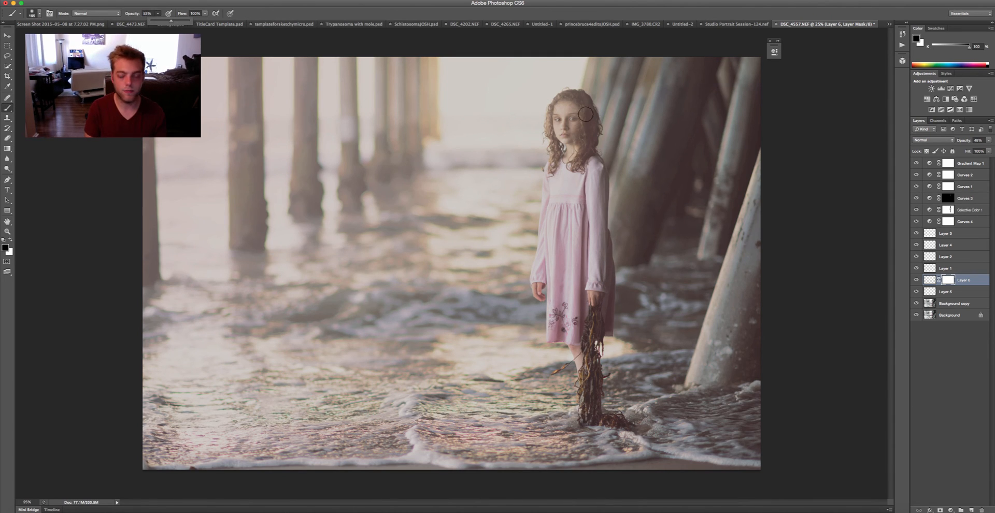
pyautogui.press('5')
pyautogui.press('3')
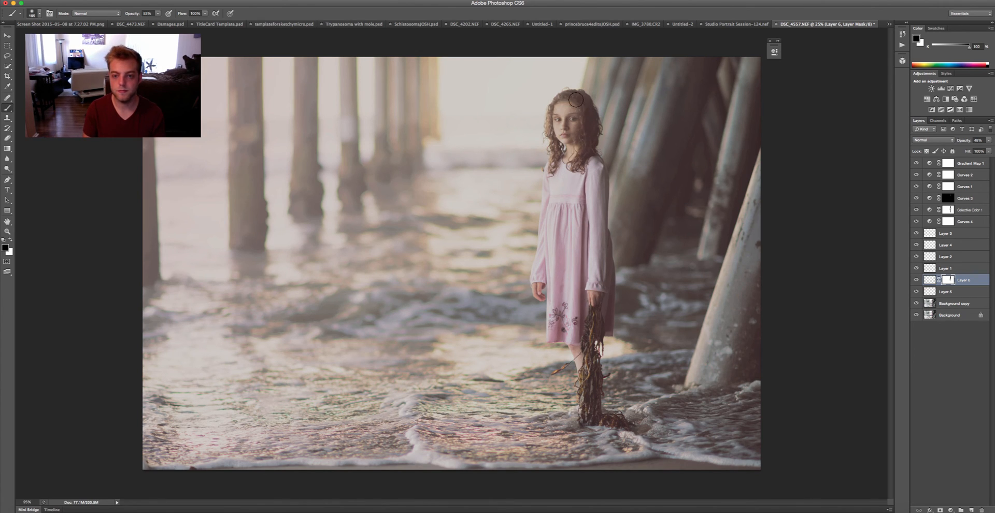
# Compare the image with and without Layer 6, and move that layer directly below Curves 4
pyautogui.click(916, 281)
pyautogui.click(916, 280)
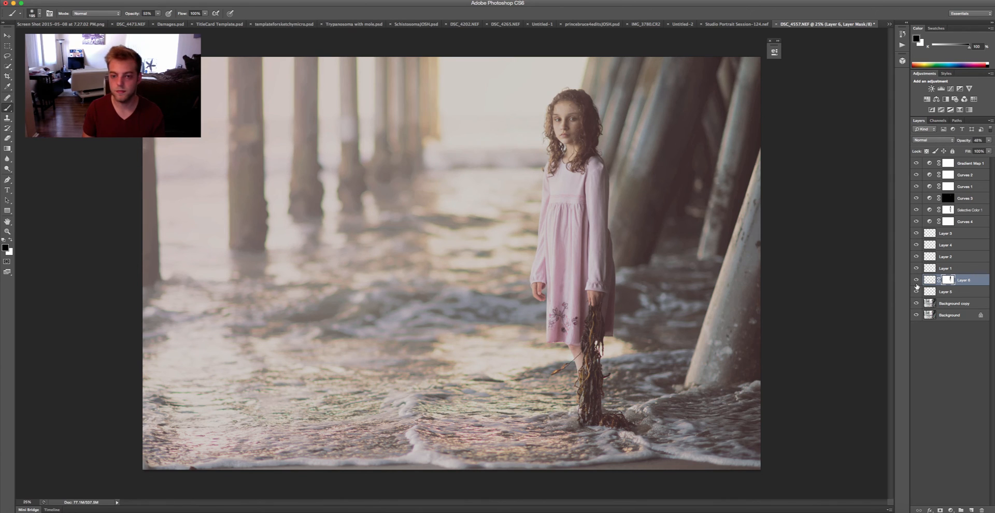
pyautogui.moveTo(973, 274); pyautogui.dragTo(976, 228)
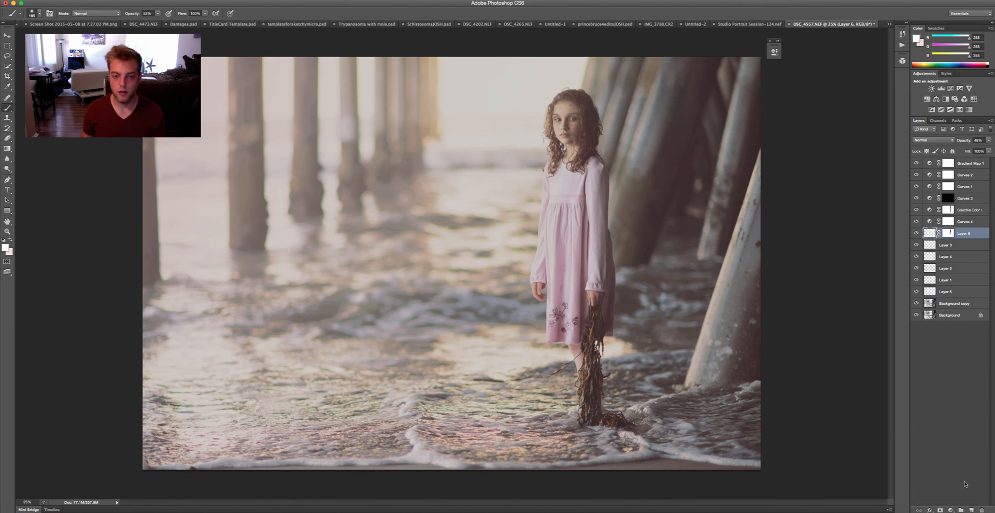
# Add a Gradient Map adjustment layer and move it to the top of the layer stack
pyautogui.click(950, 510)
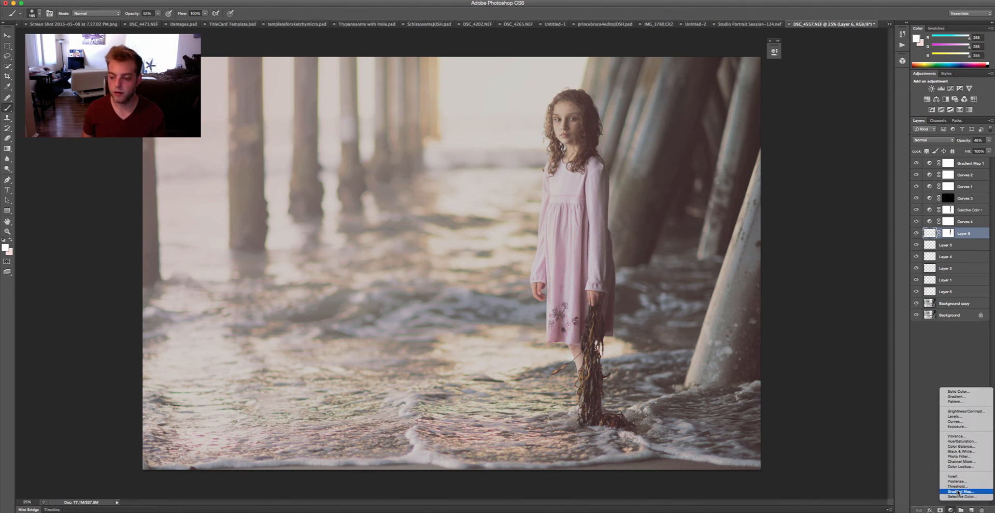
pyautogui.click(959, 492)
pyautogui.moveTo(970, 233); pyautogui.dragTo(968, 157)
pyautogui.moveTo(966, 228); pyautogui.dragTo(968, 158)
# Apply the Black, White preset to the gradient map and set its black stop to deep purple (#2c0e4a)
pyautogui.click(707, 73)
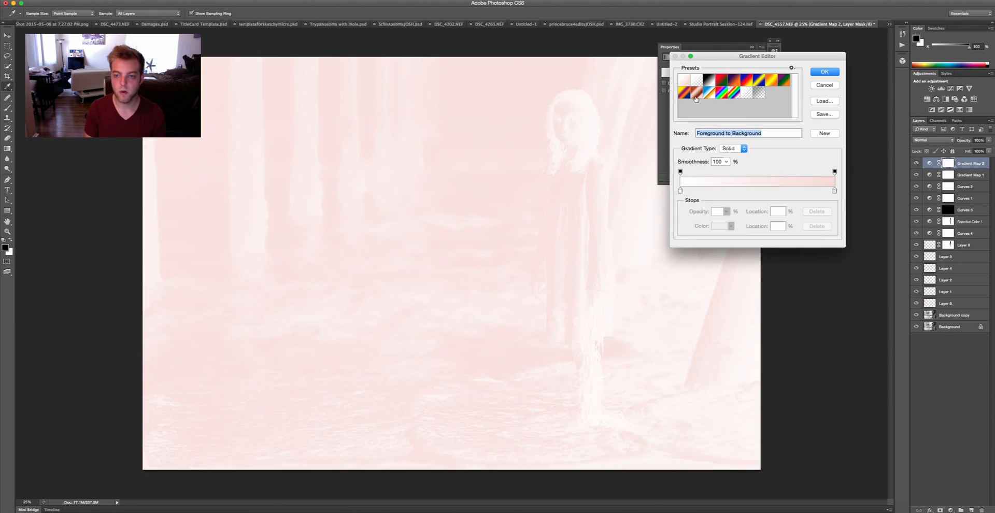
pyautogui.click(708, 80)
pyautogui.click(680, 191)
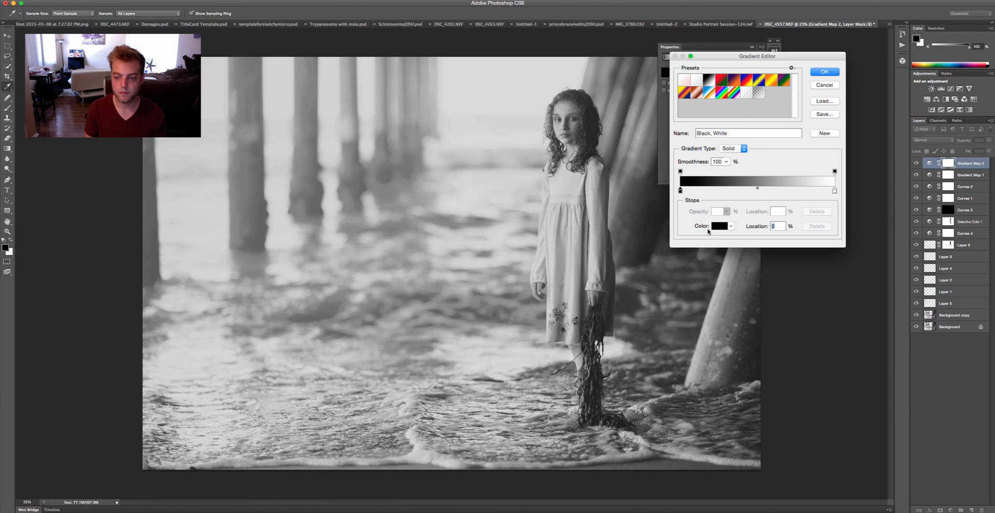
pyautogui.click(719, 226)
pyautogui.moveTo(778, 339); pyautogui.dragTo(778, 310)
pyautogui.click(750, 357)
pyautogui.moveTo(750, 356); pyautogui.dragTo(750, 355)
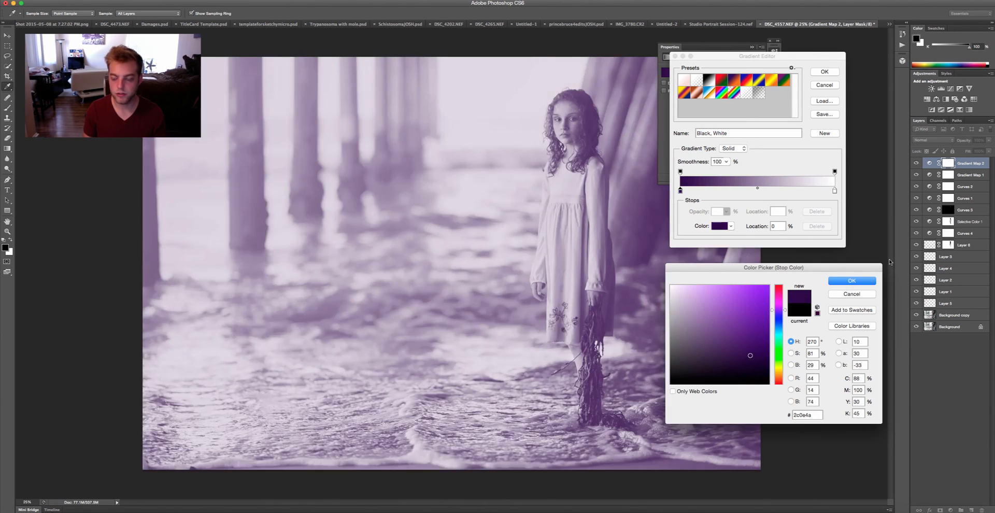
pyautogui.click(859, 283)
# Set the gradient map's white stop to pale yellow (#f0f1da), accept the gradient, and select the Gradient Map 2 layer
pyautogui.click(835, 190)
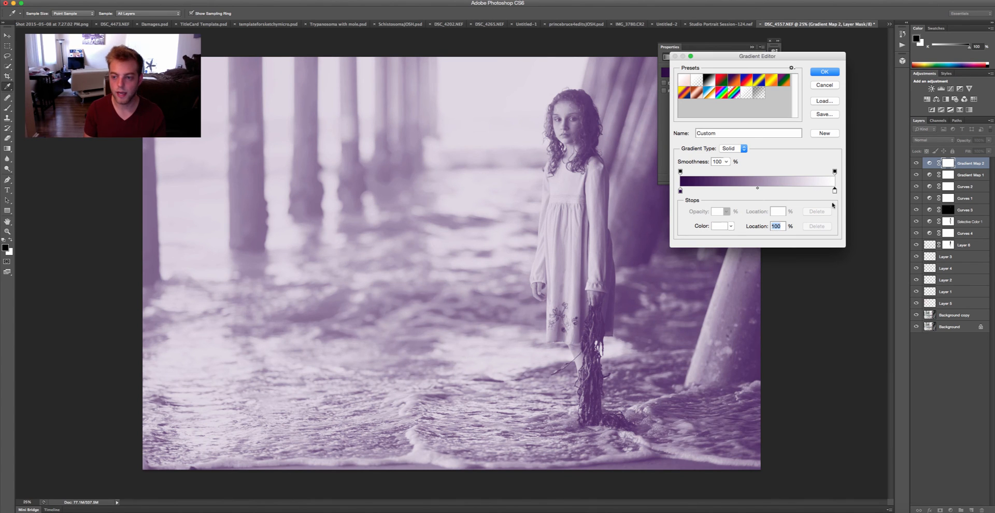
pyautogui.click(720, 227)
pyautogui.click(680, 290)
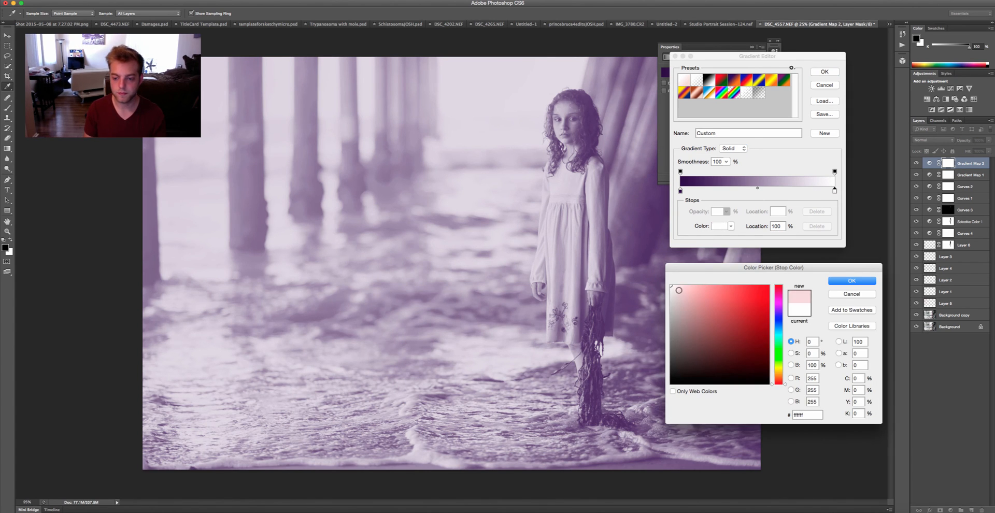
pyautogui.click(780, 367)
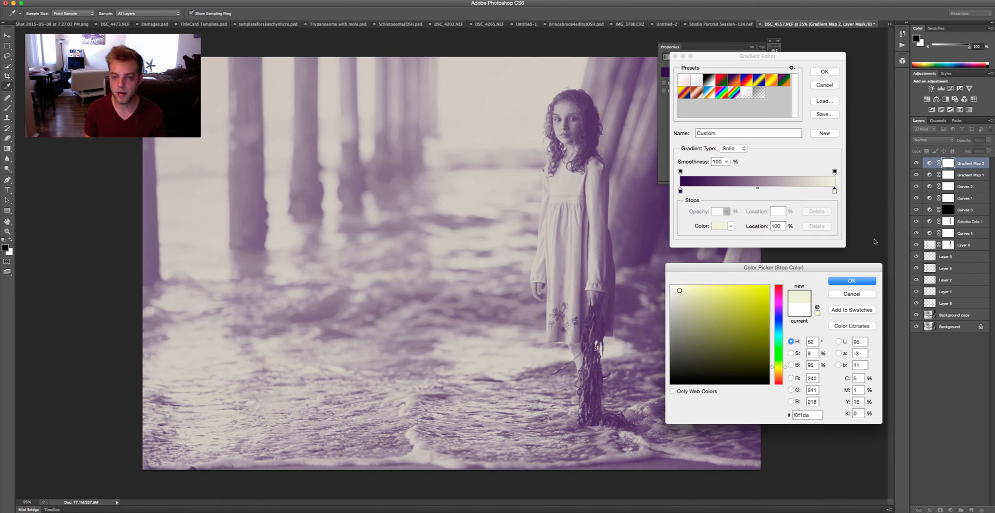
pyautogui.press('Return')
pyautogui.click(824, 71)
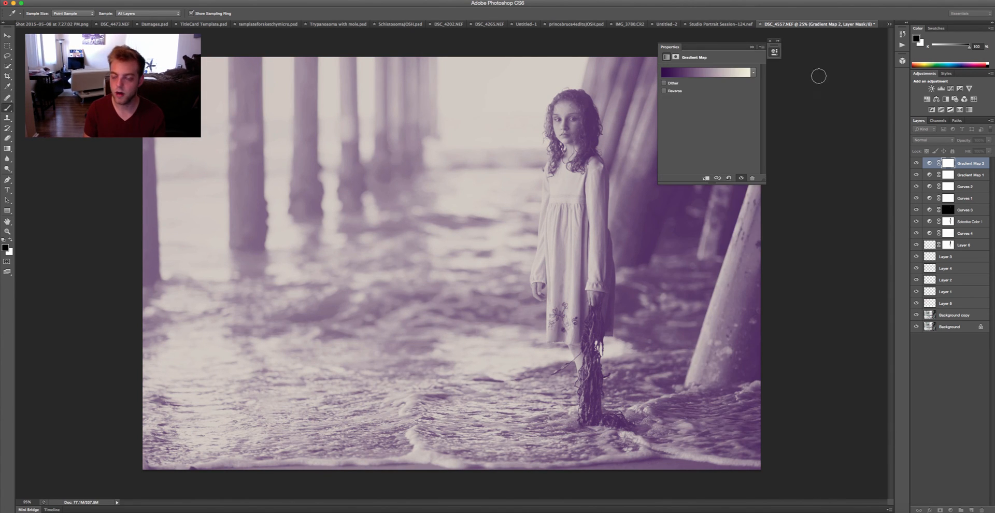
pyautogui.press('b')
pyautogui.click(985, 165)
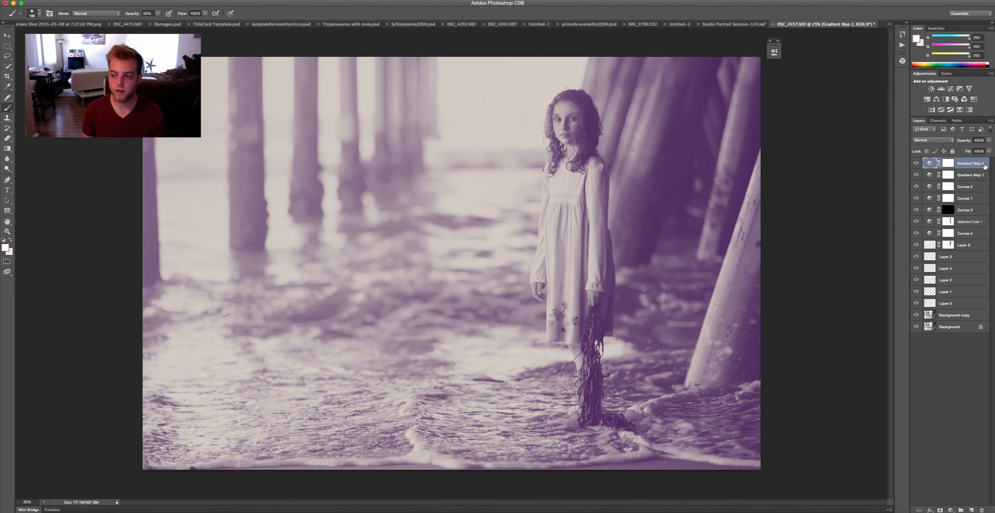
# Set Gradient Map 2's Blend If ranges to 0/21 and 49/255 for this layer, and 0/45 and 66/255 for the underlying layer
pyautogui.doubleClick(986, 165)
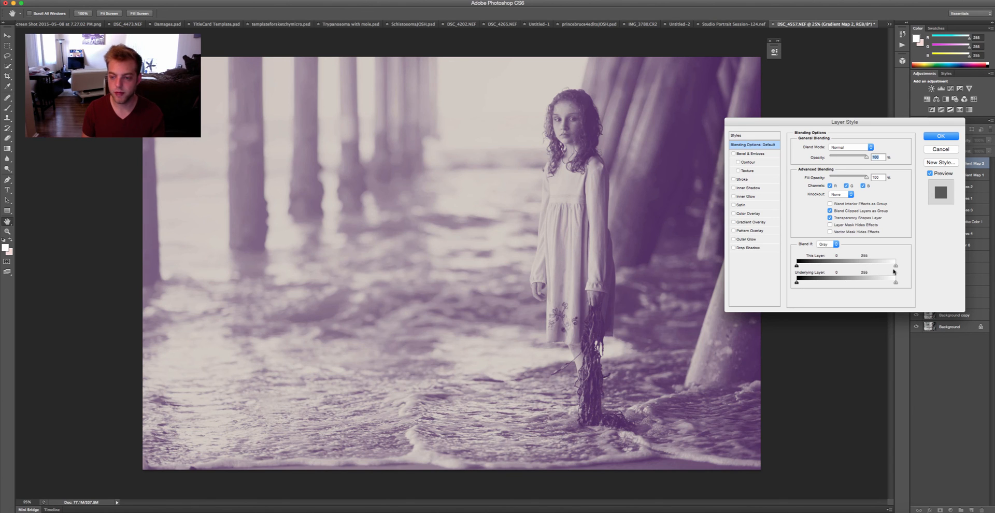
pyautogui.press('alt')
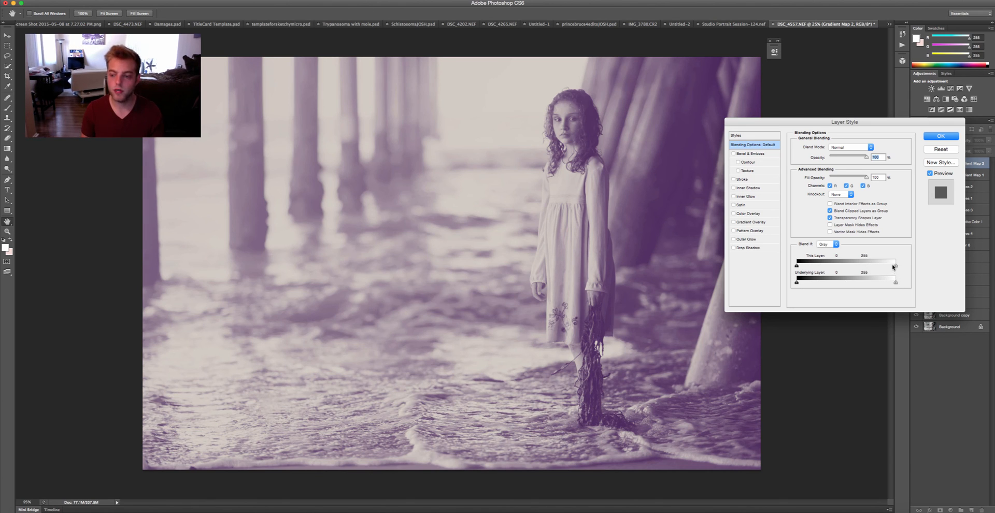
pyautogui.moveTo(893, 266); pyautogui.dragTo(814, 268)
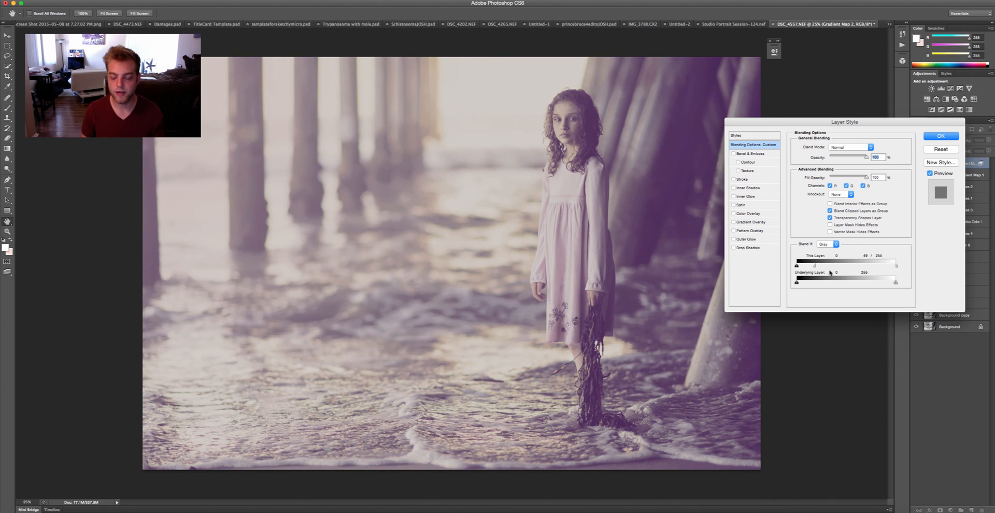
pyautogui.press('alt')
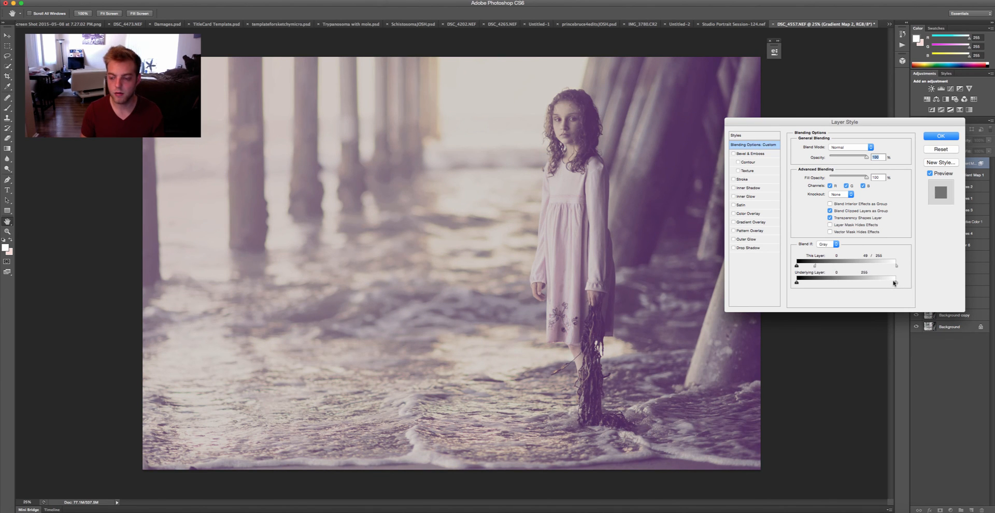
pyautogui.moveTo(893, 283); pyautogui.dragTo(805, 269)
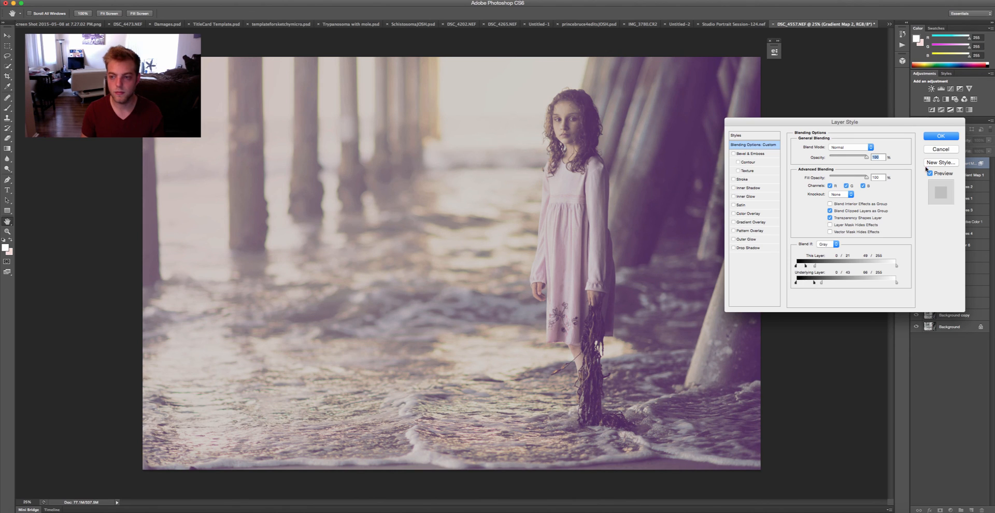
pyautogui.click(941, 136)
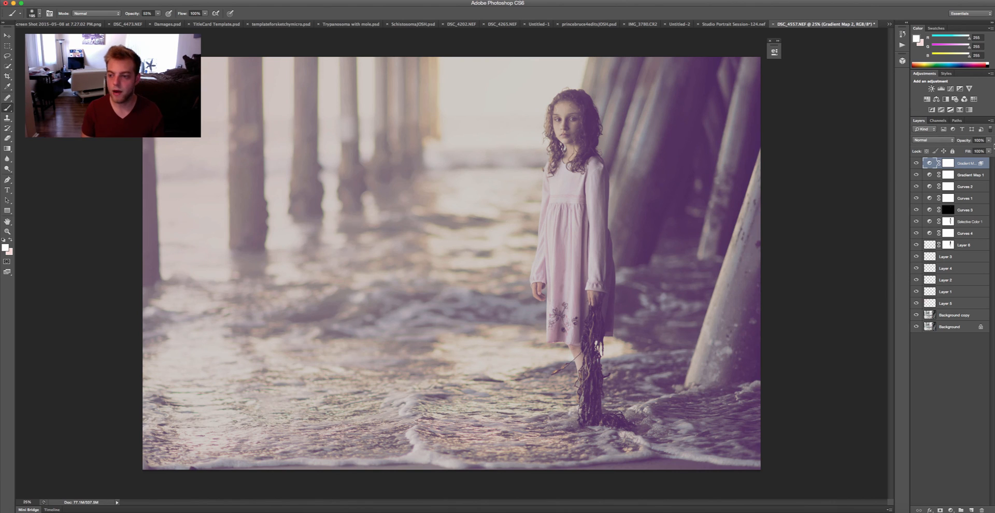
# Reduce the Gradient Map 2 layer's opacity to 44% and set its blend mode to Luminosity
pyautogui.moveTo(989, 140); pyautogui.dragTo(968, 147)
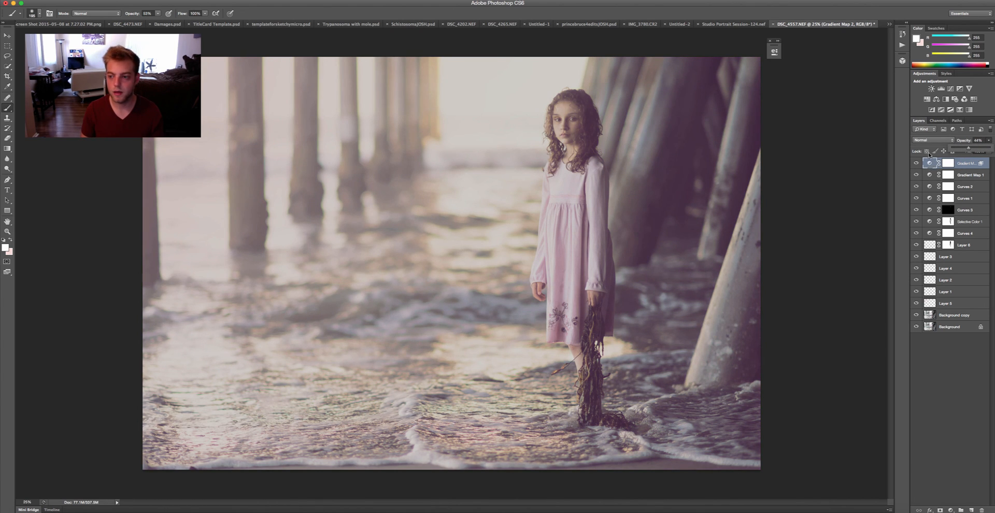
pyautogui.click(932, 140)
pyautogui.click(930, 294)
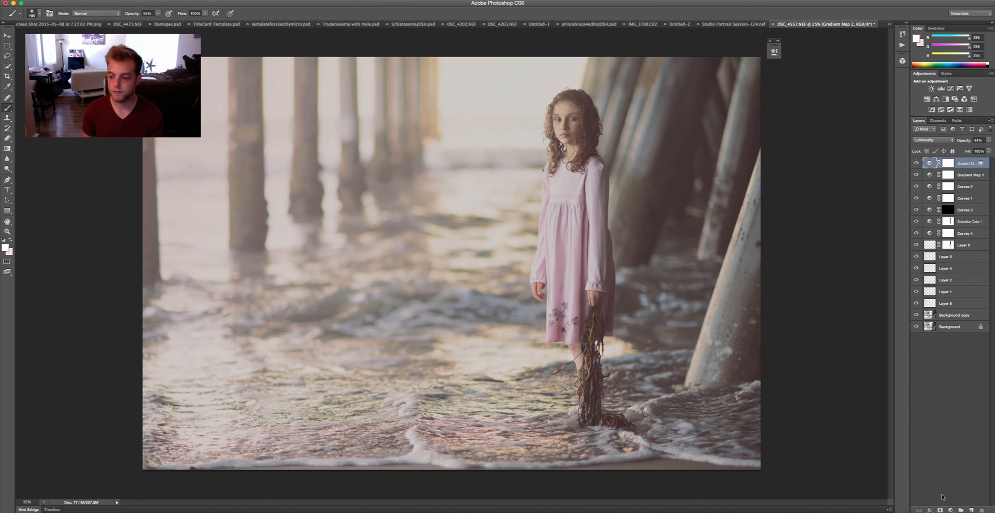
# Add a Curves adjustment layer above Gradient Map 2 and shape its RGB curve with midtone, highlight and shadow points
pyautogui.click(951, 510)
pyautogui.click(955, 422)
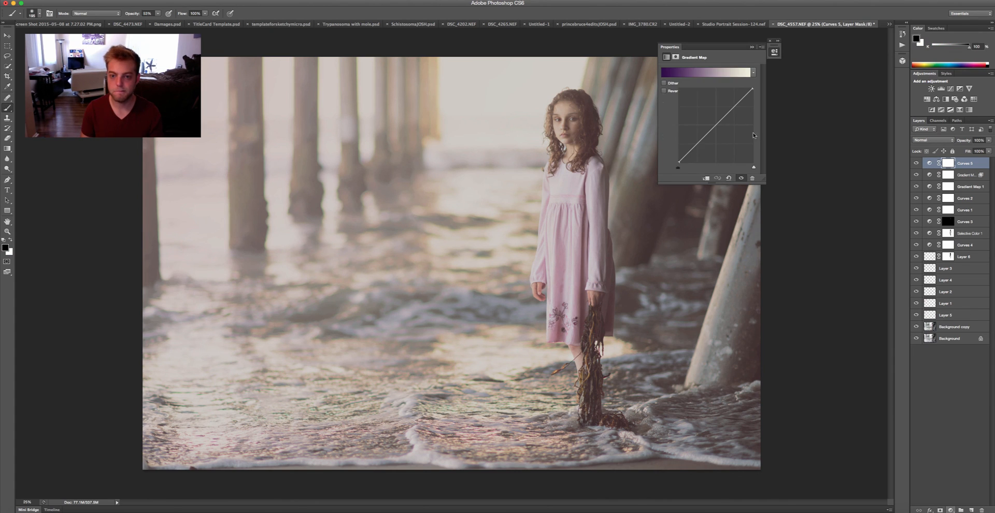
pyautogui.click(708, 132)
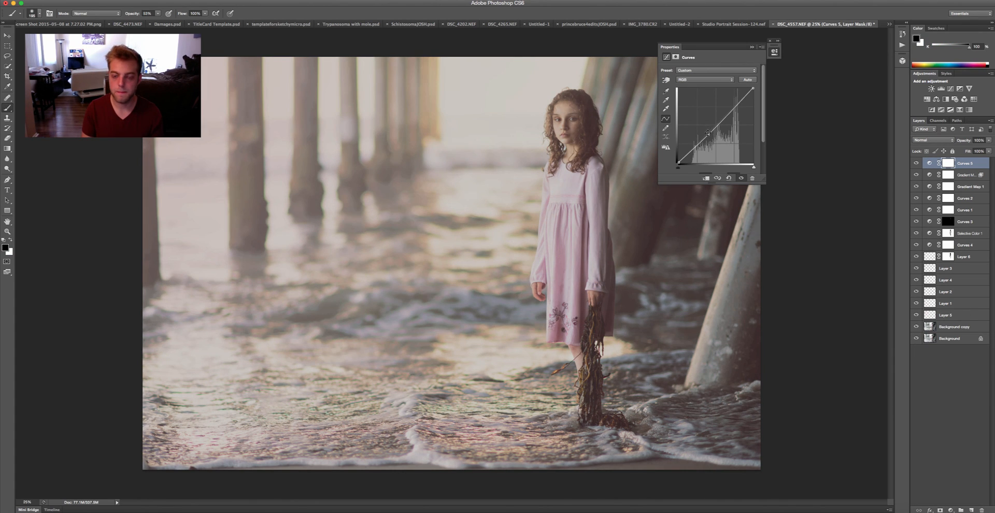
pyautogui.moveTo(739, 101); pyautogui.dragTo(736, 107)
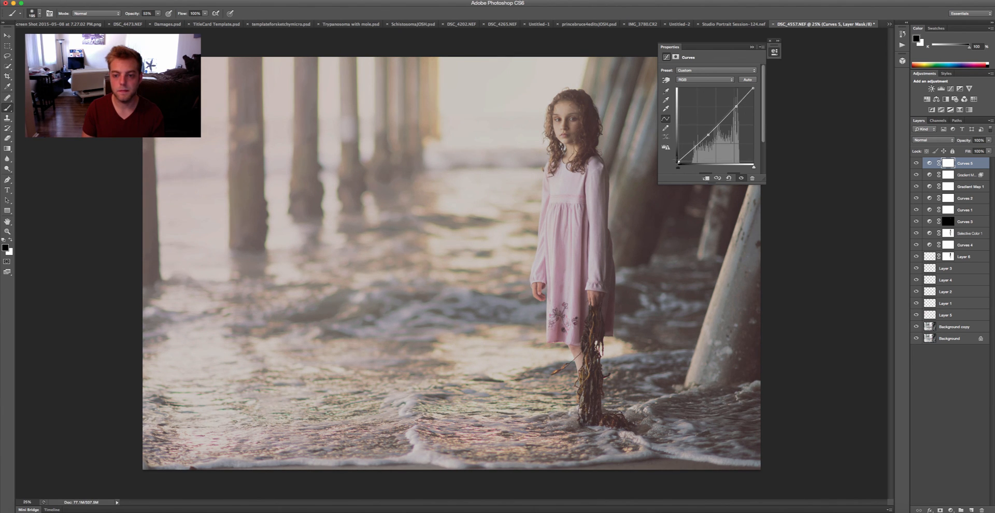
pyautogui.click(688, 154)
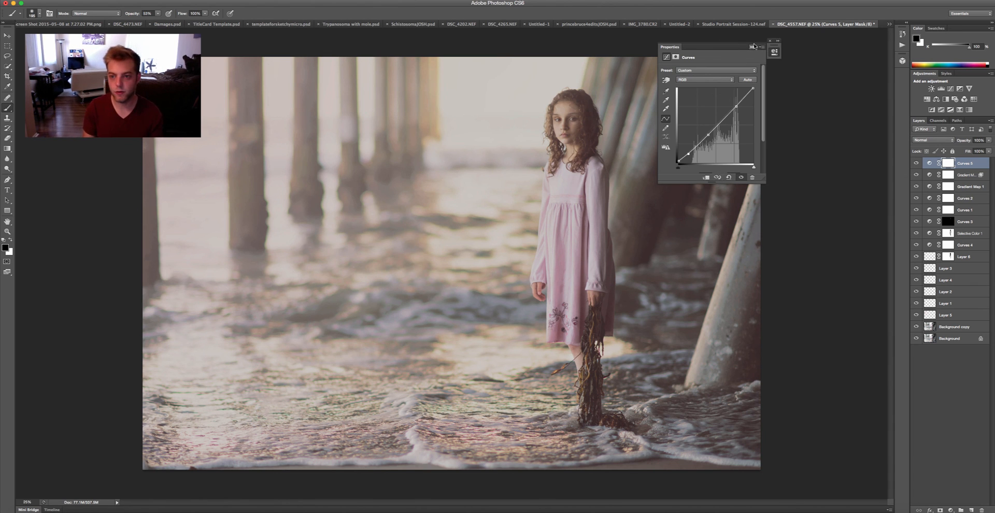
pyautogui.click(752, 47)
# Try merging all layers from Curves 5 down to Background copy, and undo each merge
pyautogui.keyDown('shift'); pyautogui.click(946, 327); pyautogui.keyUp('shift')
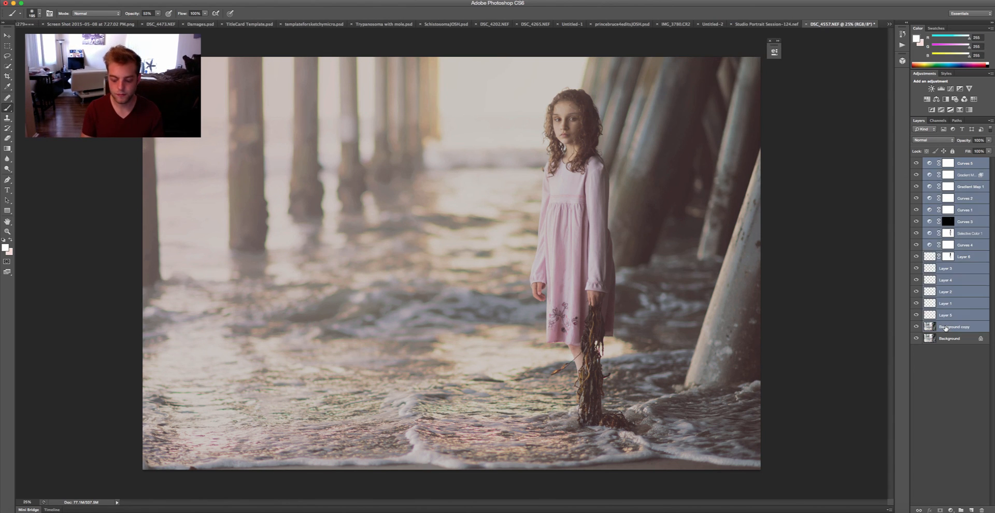
pyautogui.hotkey('ctrl', 'e')
pyautogui.hotkey('ctrl', 'z')
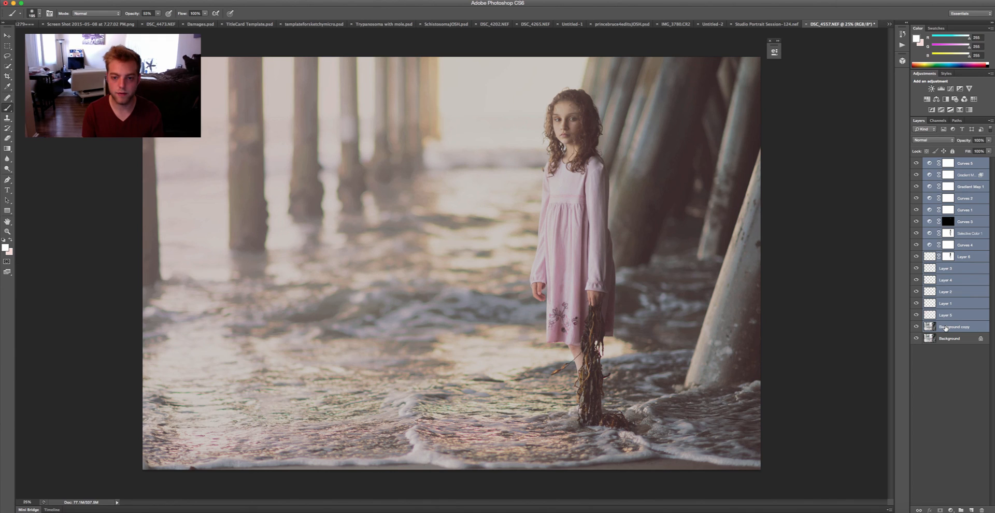
pyautogui.hotkey('ctrl', 'e')
pyautogui.hotkey('ctrl', 'z')
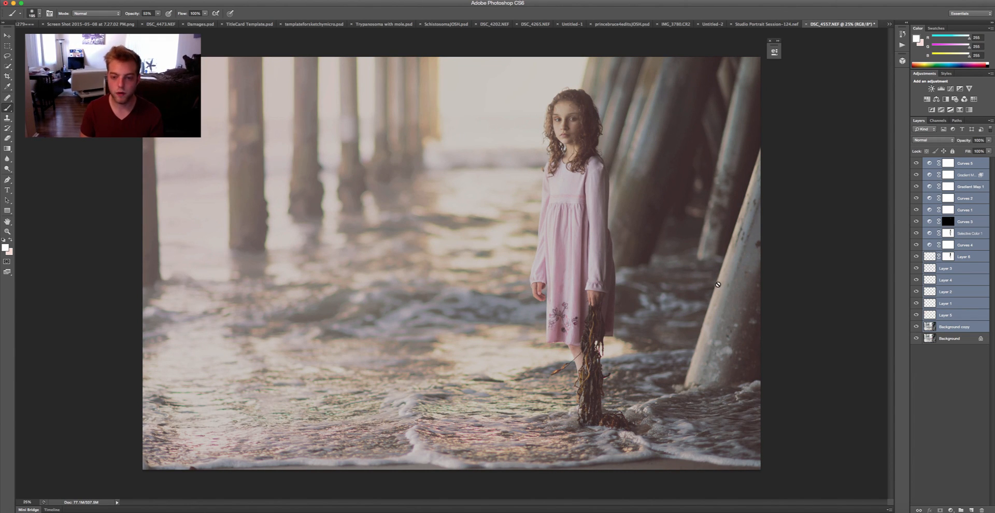
# Add a Color Balance layer, move it to the top of the stack, and adjust its highlights and shadows, with shadow blue at +3
pyautogui.click(945, 332)
pyautogui.click(951, 510)
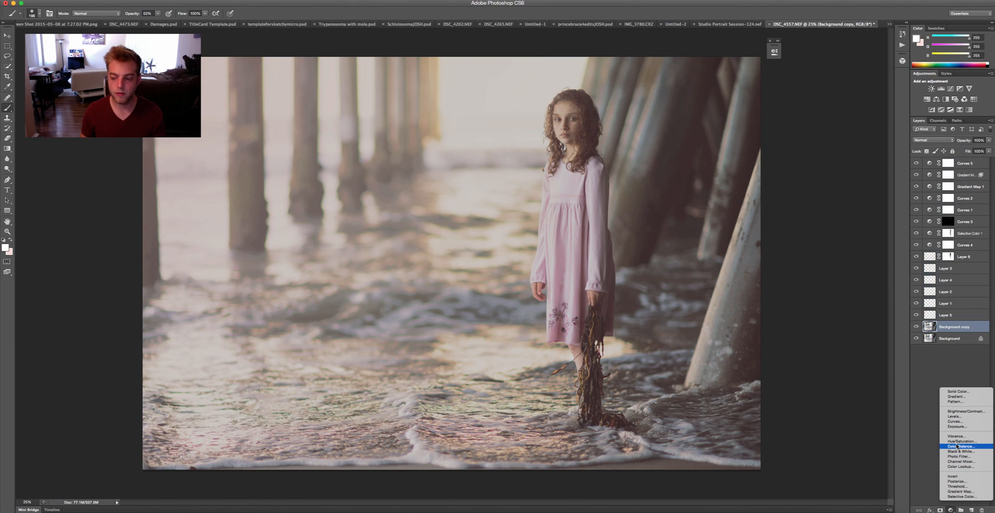
pyautogui.click(958, 447)
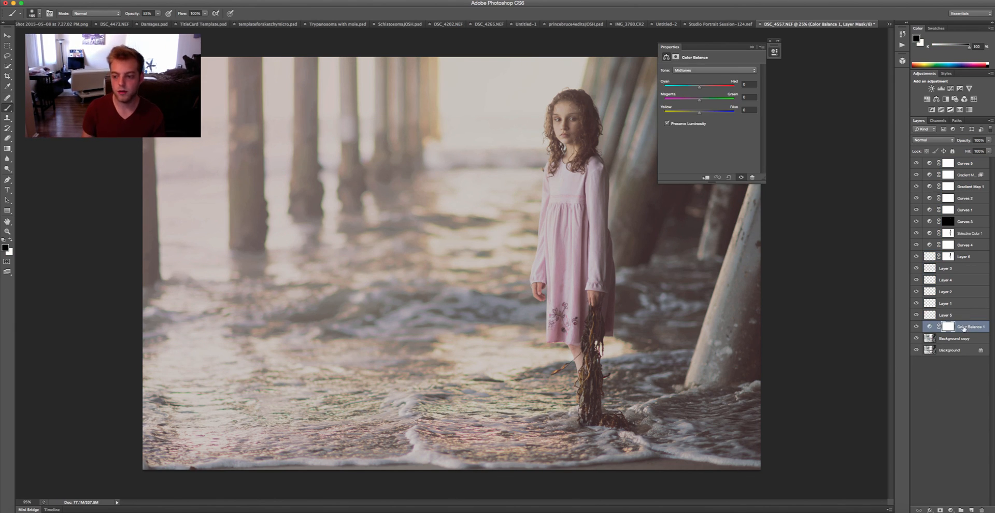
pyautogui.moveTo(964, 327); pyautogui.dragTo(956, 160)
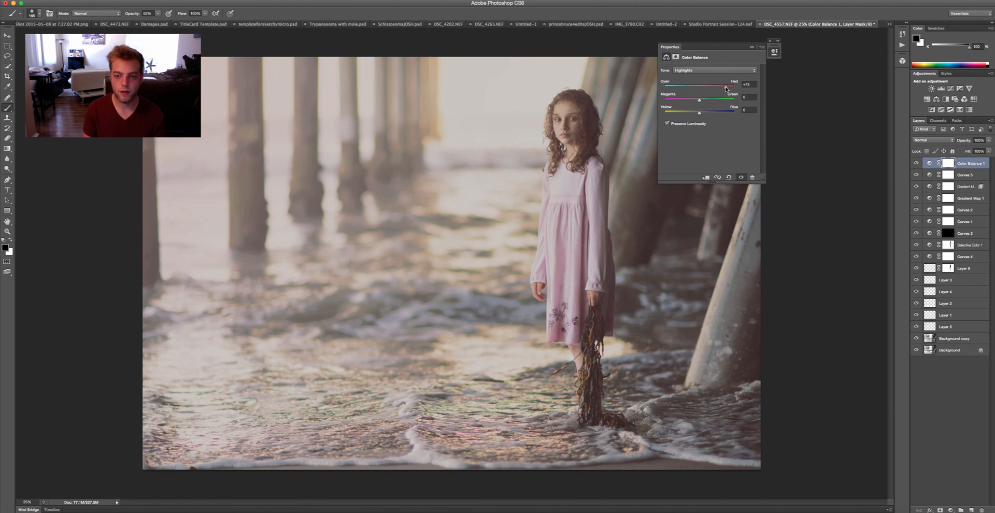
pyautogui.click(697, 70)
pyautogui.click(698, 64)
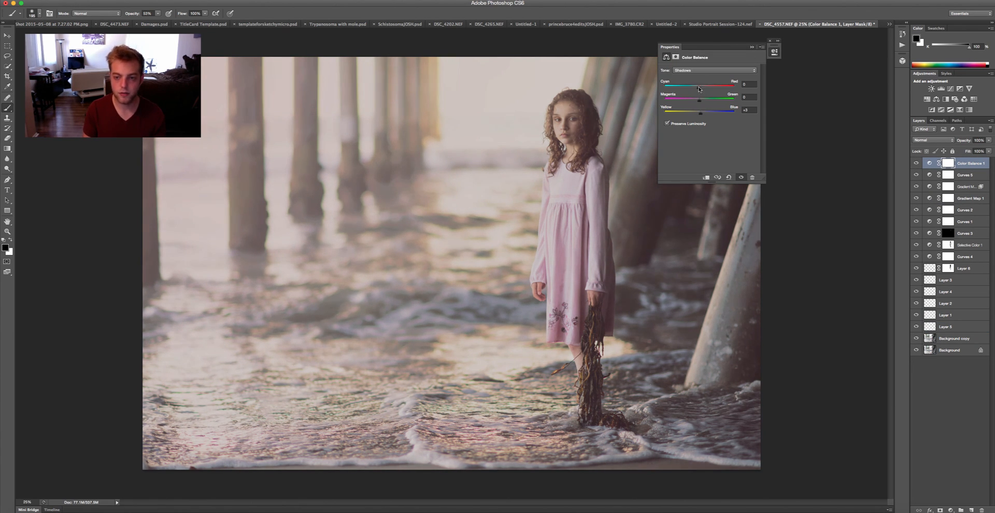
# Add a Curves layer at the top of the stack and soften its RGB contrast by lowering the white point and lifting the black point
pyautogui.click(951, 89)
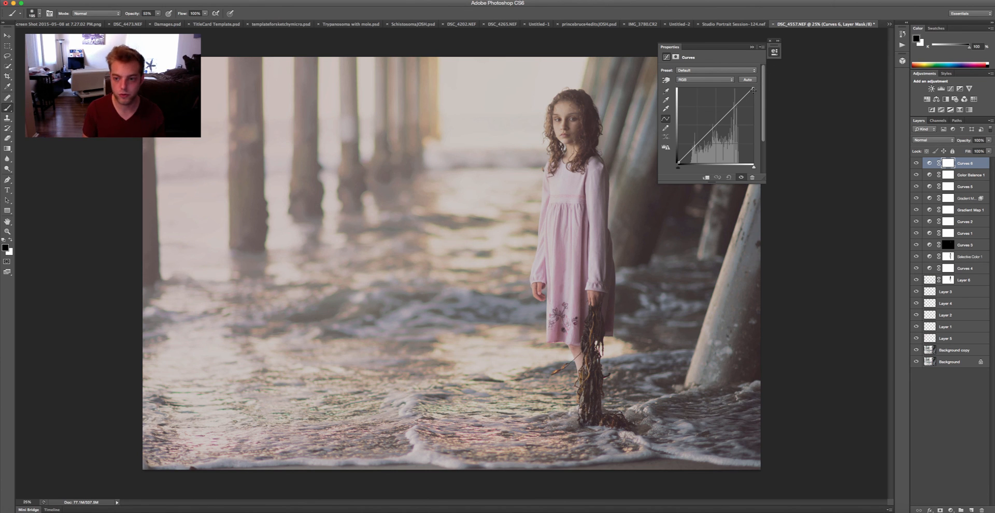
pyautogui.moveTo(753, 89); pyautogui.dragTo(753, 92)
pyautogui.click(741, 102)
pyautogui.click(692, 148)
pyautogui.moveTo(678, 163); pyautogui.dragTo(678, 161)
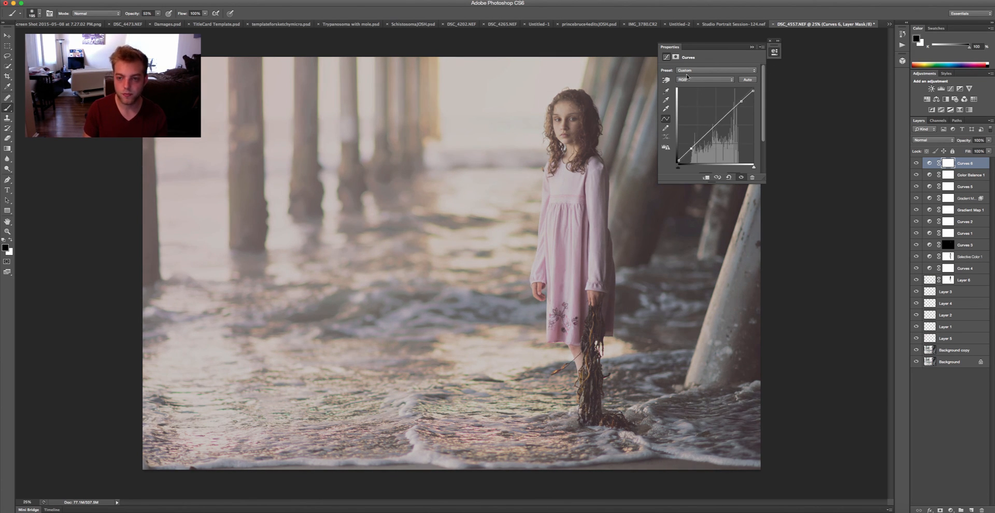
# Adjust the red and blue channel curves of Curves 6, and reduce that layer's opacity to 41%
pyautogui.moveTo(688, 78); pyautogui.dragTo(687, 88)
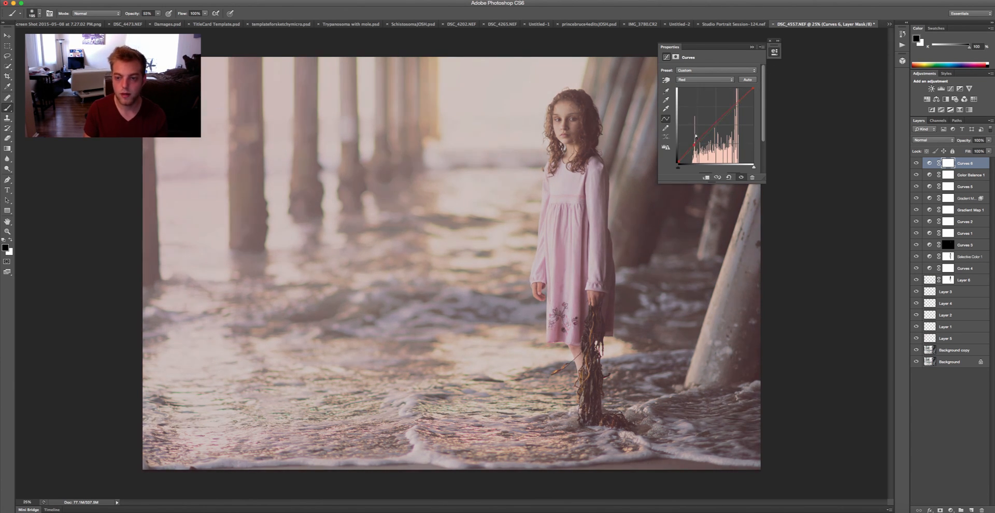
pyautogui.moveTo(695, 145); pyautogui.dragTo(695, 147)
pyautogui.moveTo(694, 80); pyautogui.dragTo(694, 98)
pyautogui.moveTo(753, 89); pyautogui.dragTo(753, 91)
pyautogui.moveTo(679, 163); pyautogui.dragTo(678, 160)
pyautogui.click(734, 108)
pyautogui.click(753, 47)
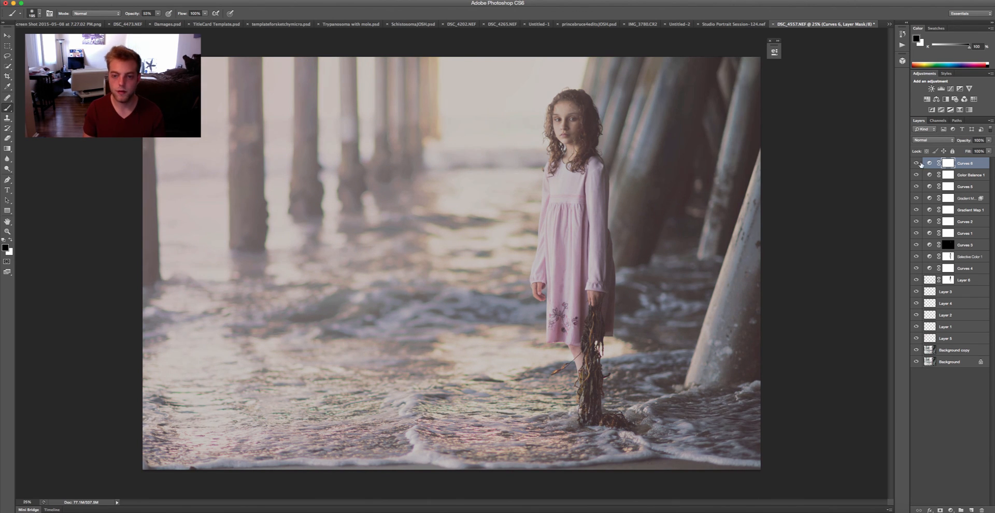
pyautogui.click(989, 140)
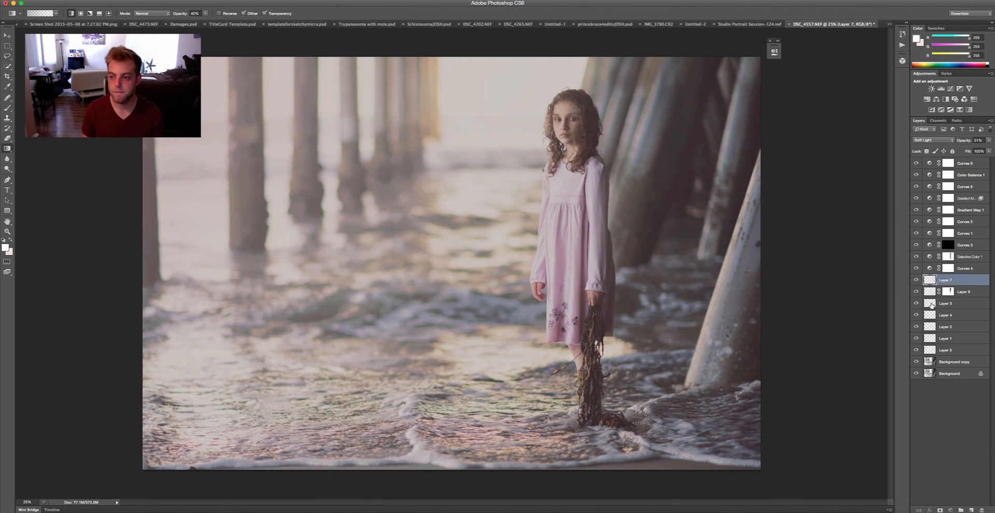
# Compare the edit with the original by deleting all layers from Curves 6 through Background copy and undoing the deletion
pyautogui.click(965, 163)
pyautogui.keyDown('shift'); pyautogui.click(943, 363); pyautogui.keyUp('shift')
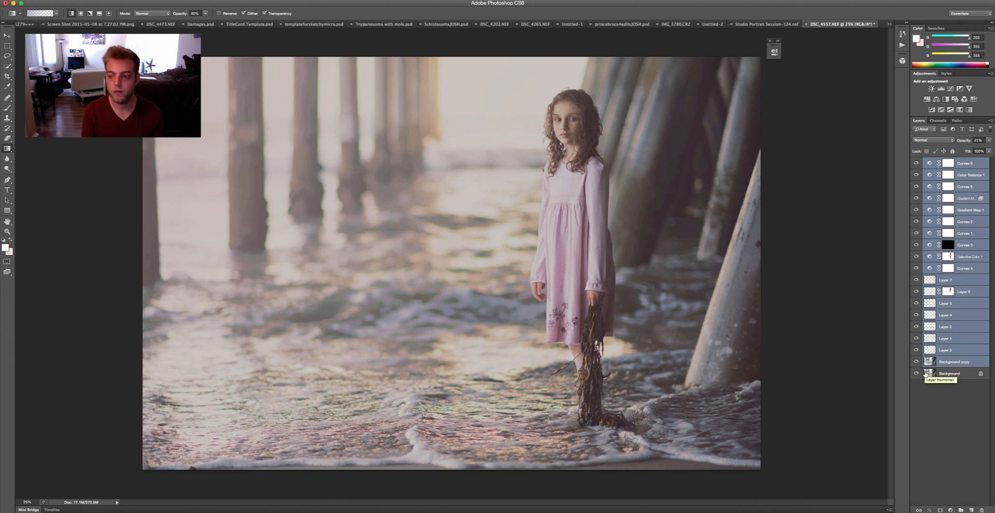
pyautogui.press('Delete')
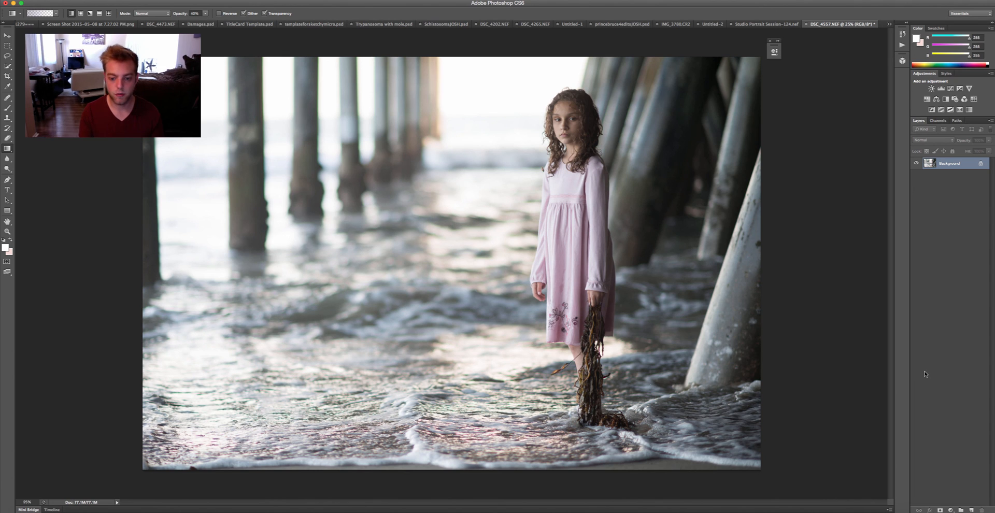
pyautogui.press('super+z')
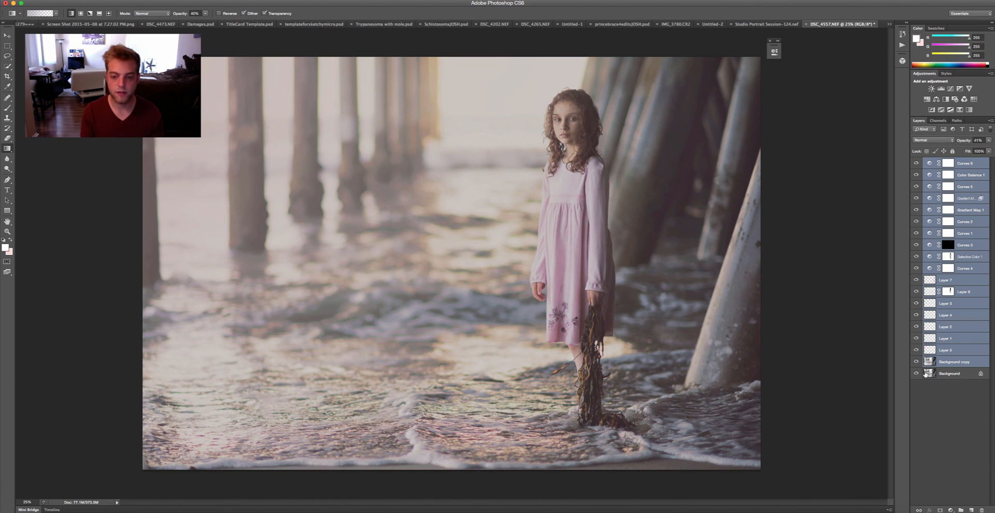